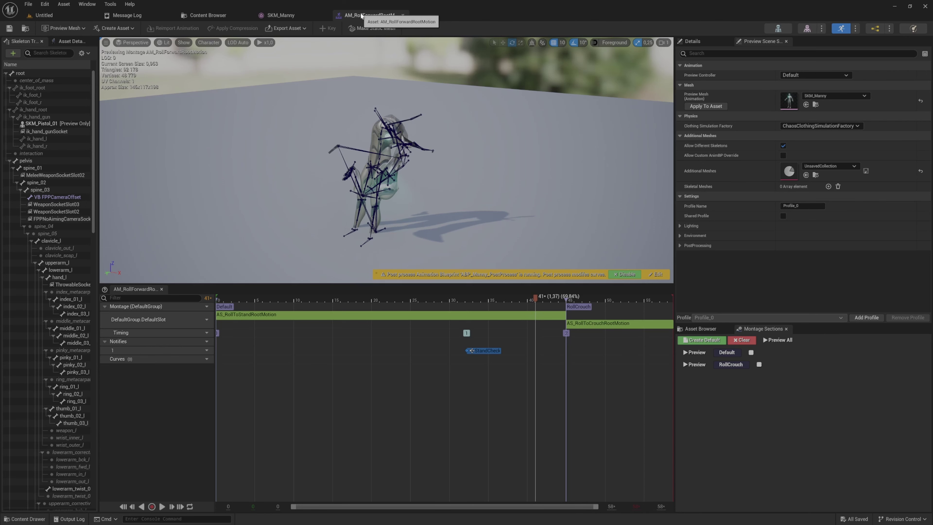
- Reopen the SKM_Manny asset from the previous session and open the AM_RollForwardRootMotion montage
middle_click(359, 14)
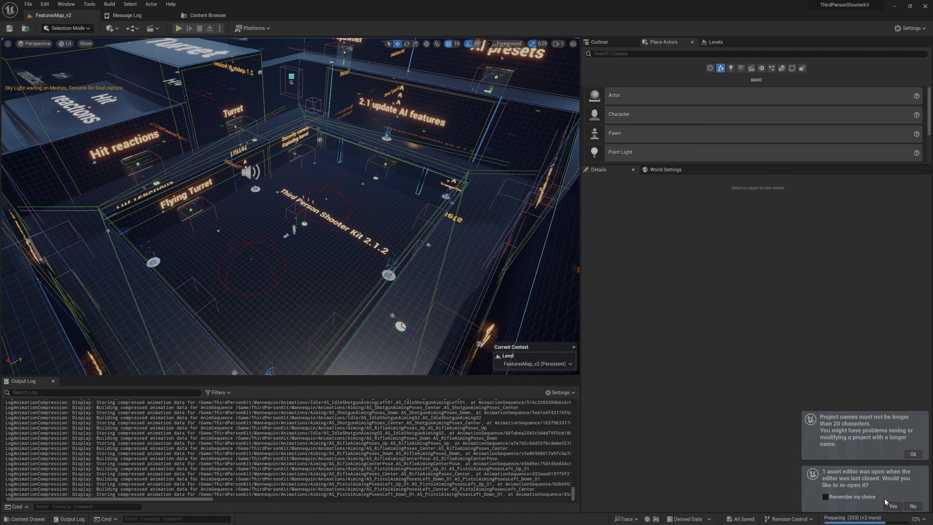
click(893, 506)
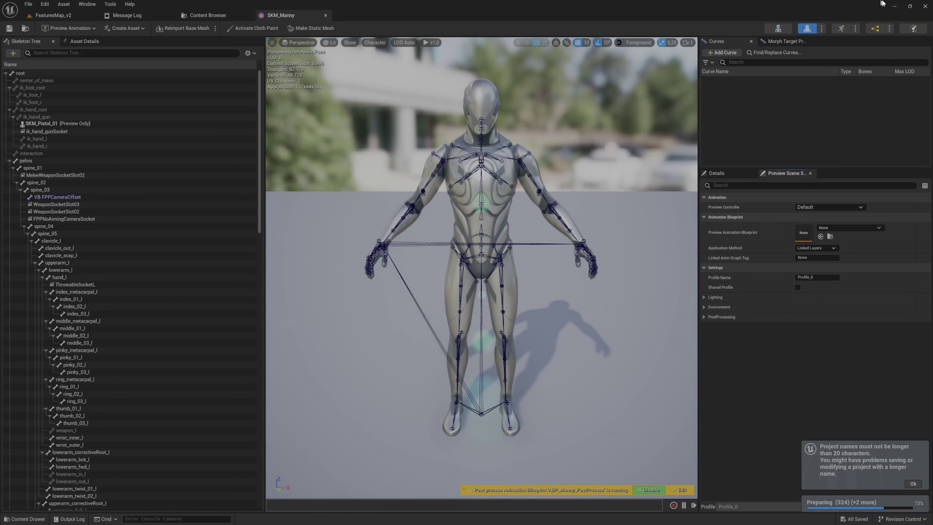
click(841, 28)
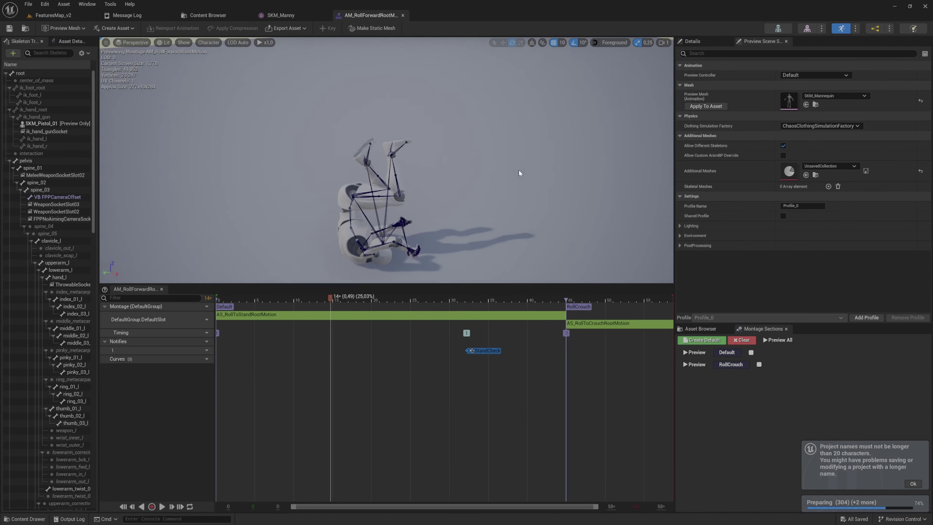
- Set the montage's preview mesh to SKM_Manny and inspect the animated character up close
click(864, 97)
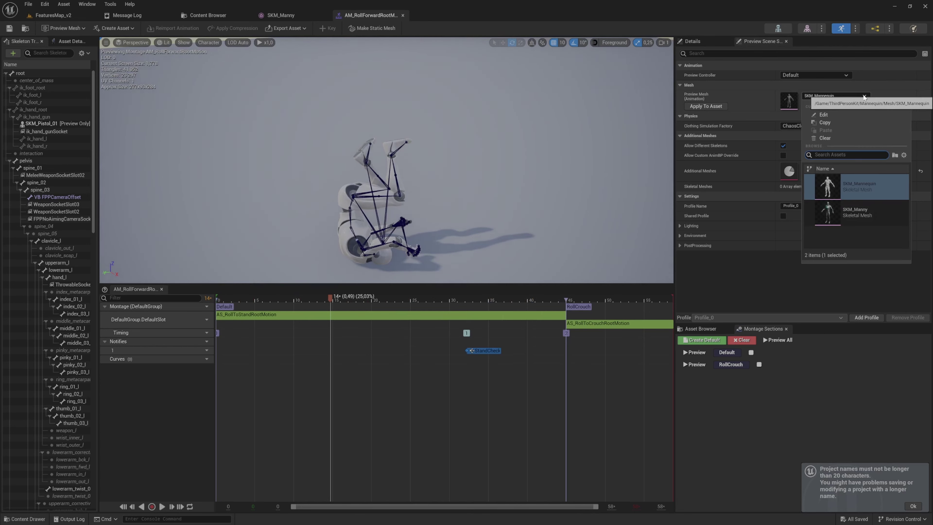
click(881, 211)
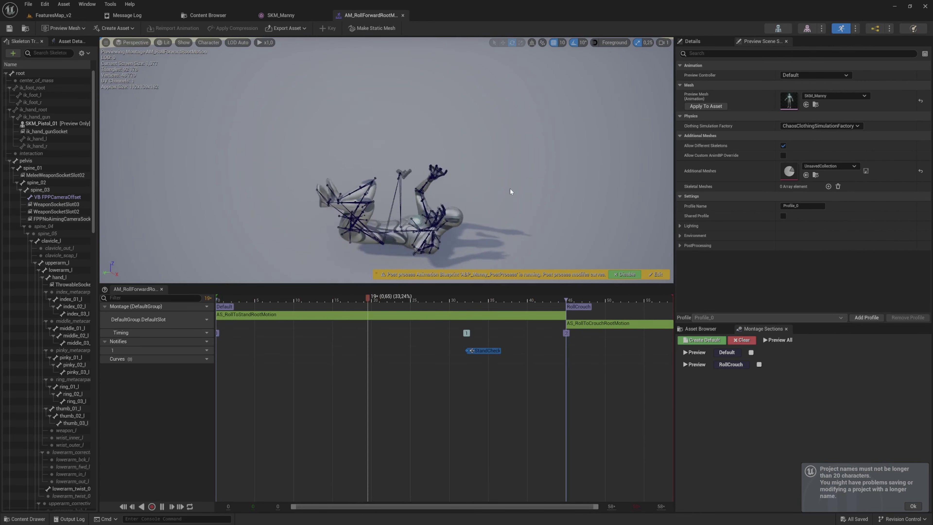
right_drag(506, 190, 612, 177)
scroll(387, 160, up, 3)
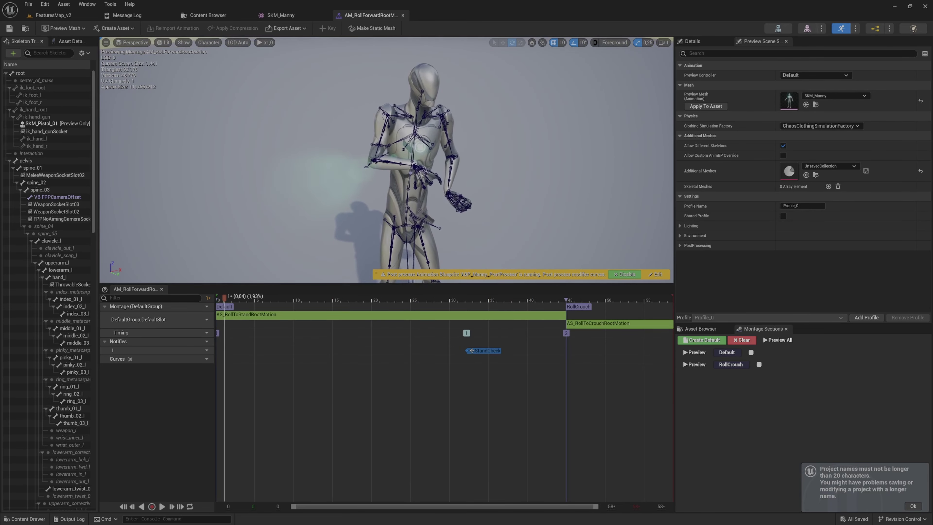
- Widen the skeleton tree and show its retargeting options
drag(96, 144, 248, 144)
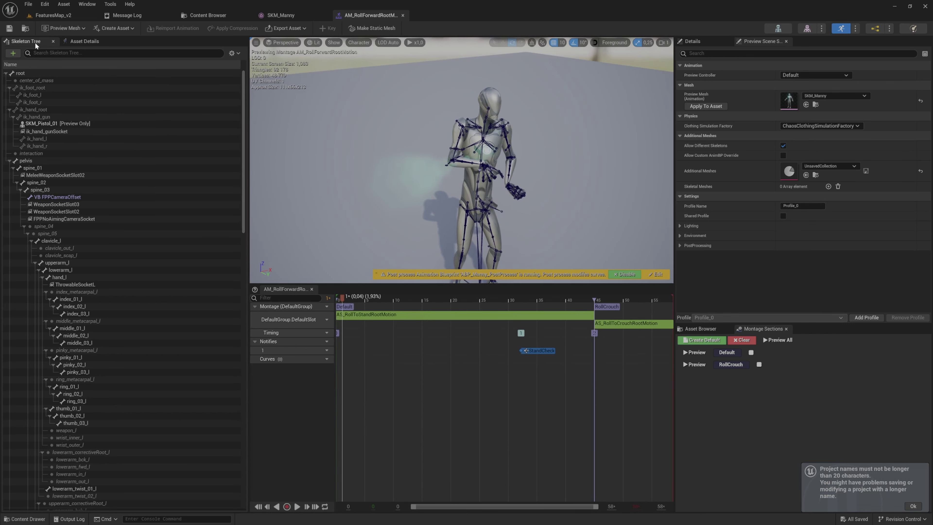
click(234, 53)
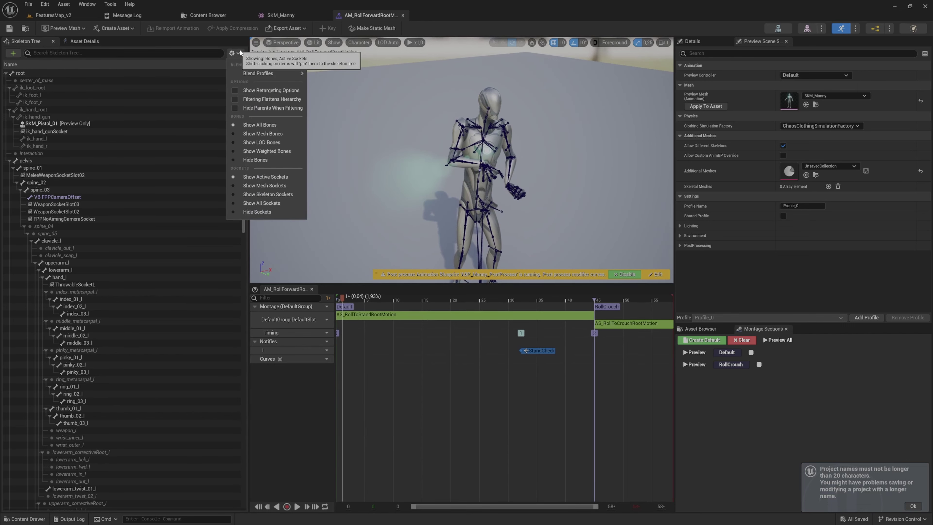
click(282, 91)
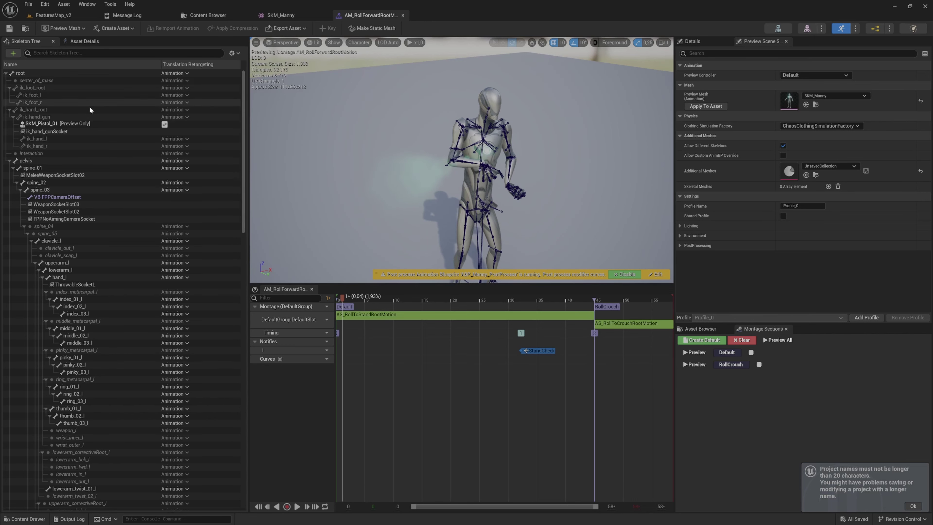
- Recursively set the translation retargeting of the pelvis bone and all its children to Skeleton
click(92, 167)
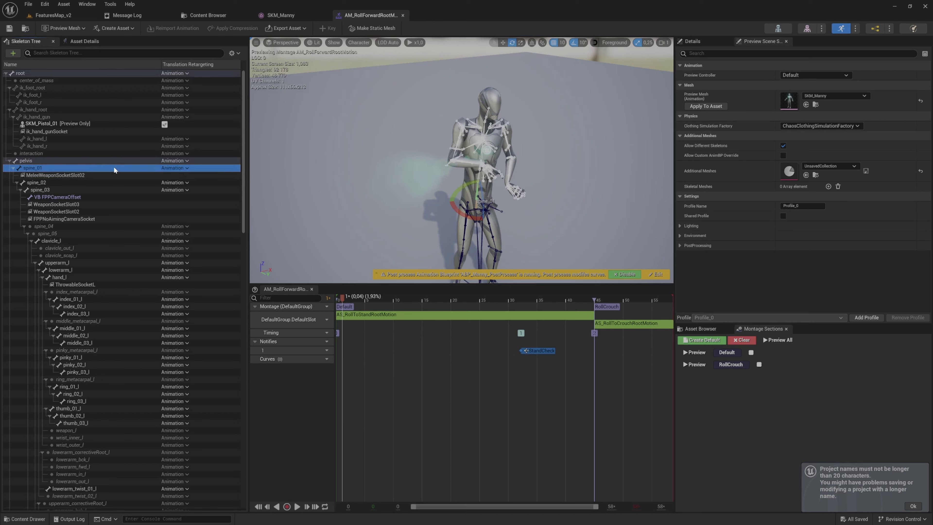
click(131, 160)
right_click(133, 163)
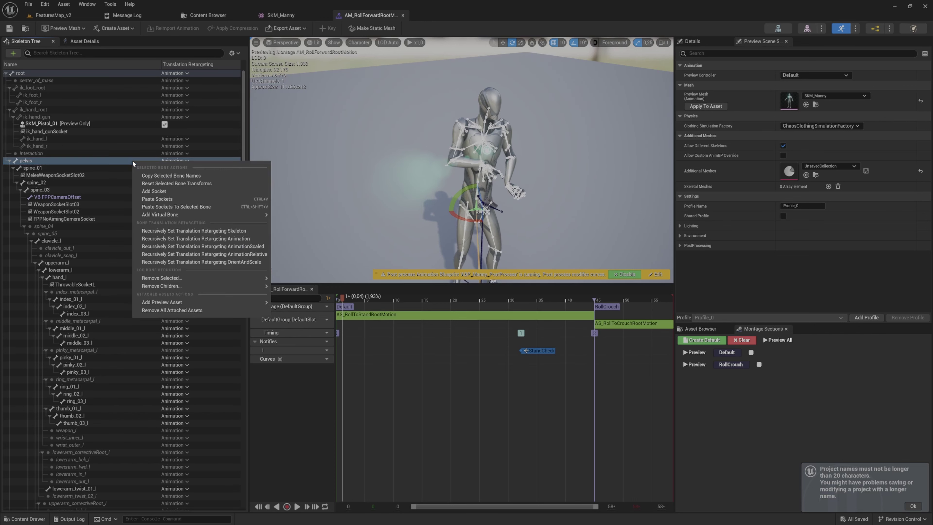
click(257, 230)
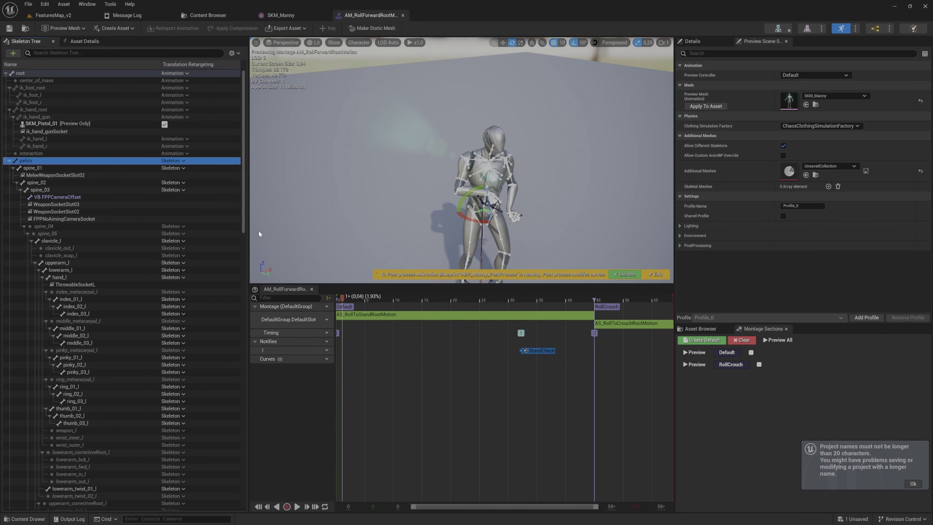
- Set the translation retargeting of the pelvis bone alone to Animation and check the character's pose
click(185, 160)
click(198, 179)
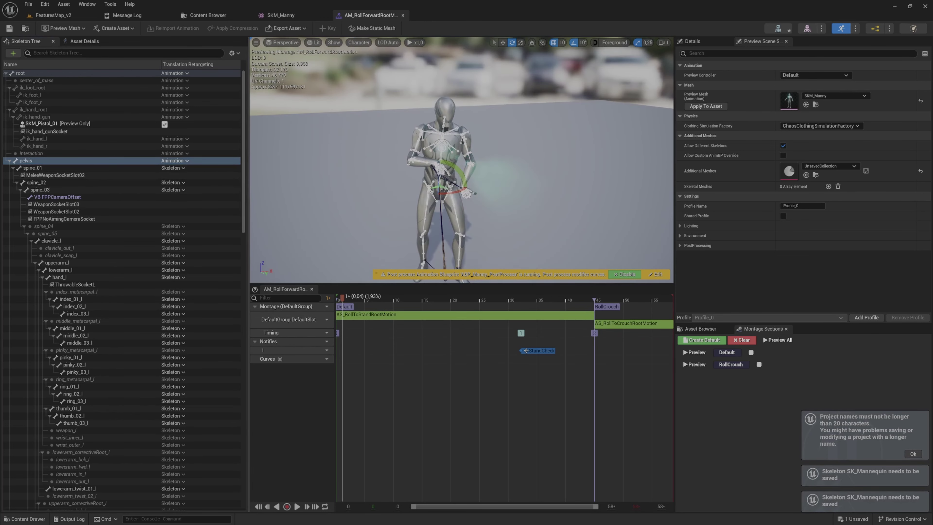
scroll(513, 127, up, 5)
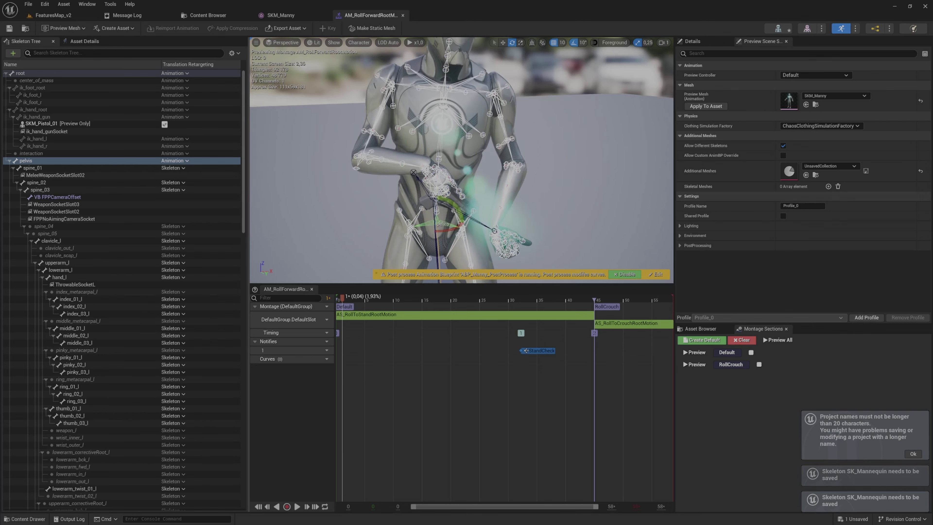
scroll(514, 127, down, 3)
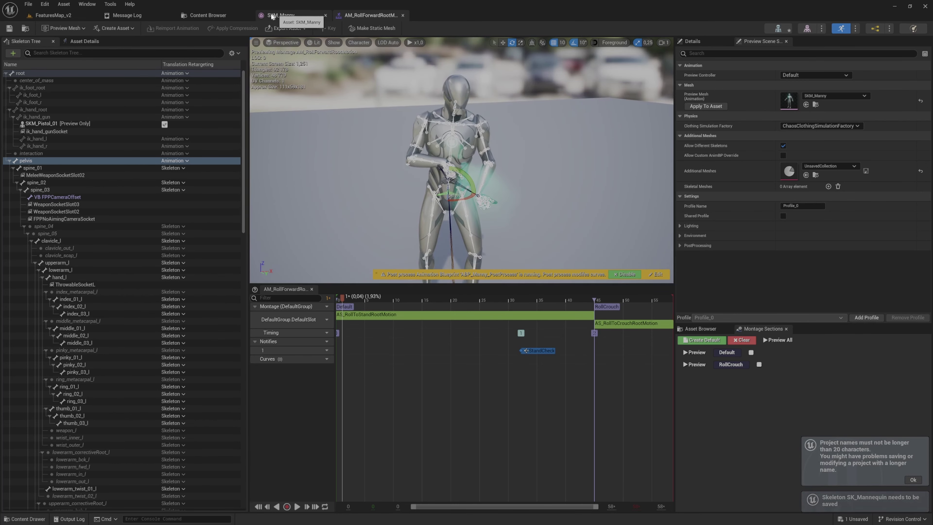
- Filter the project content for modified assets and save the SK_Mannequin skeleton
click(208, 15)
click(74, 67)
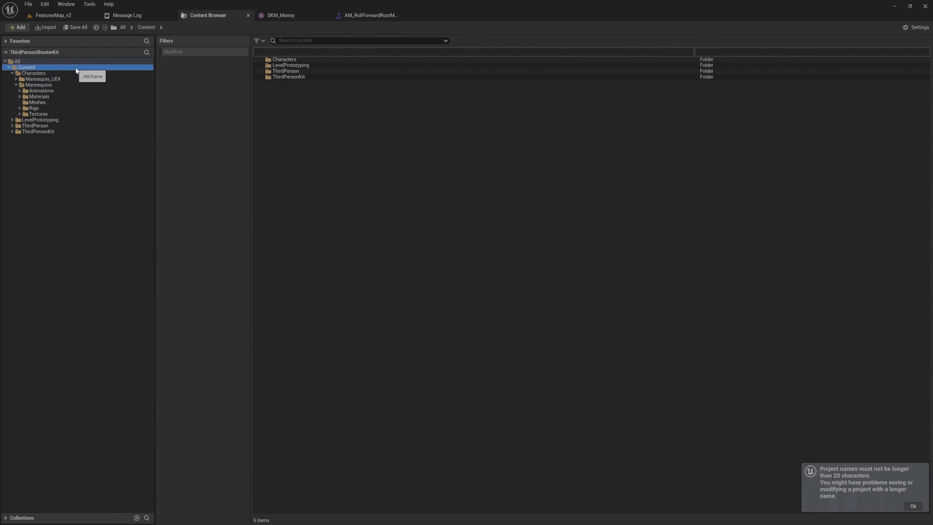
click(208, 52)
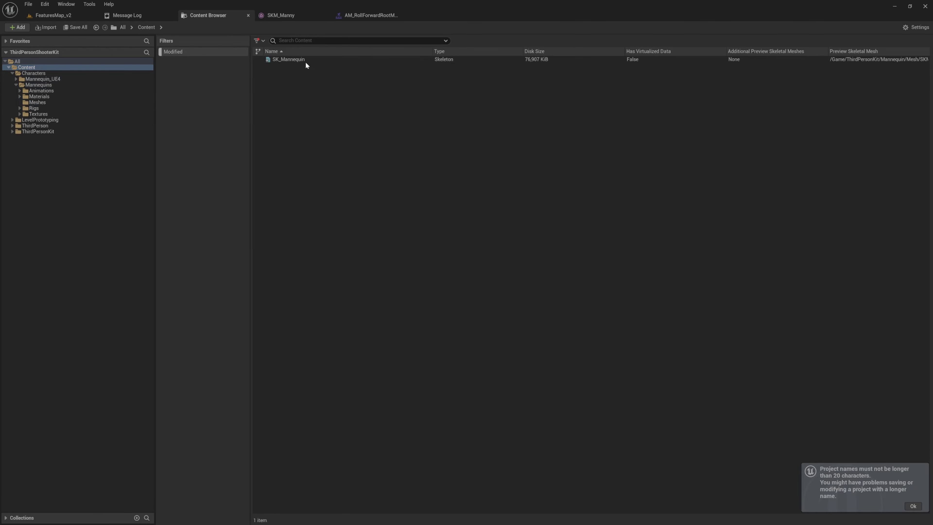
click(308, 60)
key(ctrl+s)
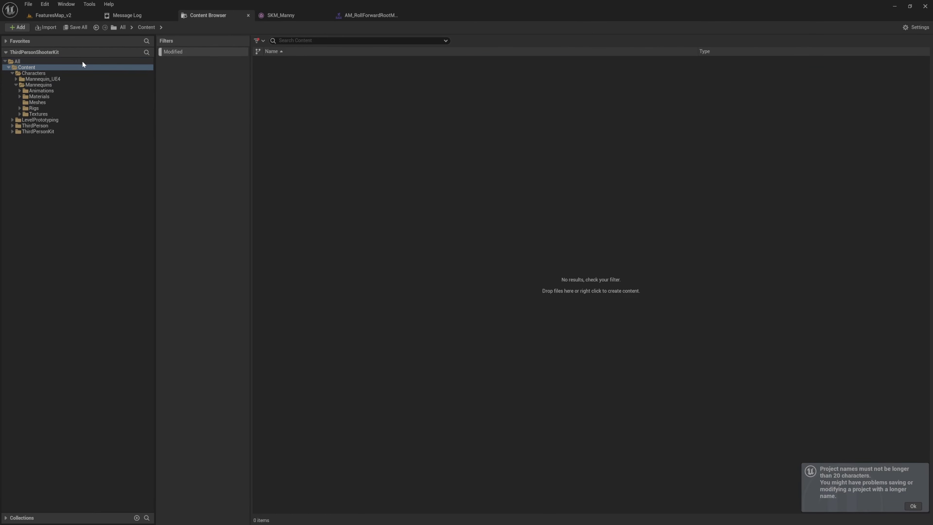
click(290, 15)
alt+drag(409, 191, 446, 209)
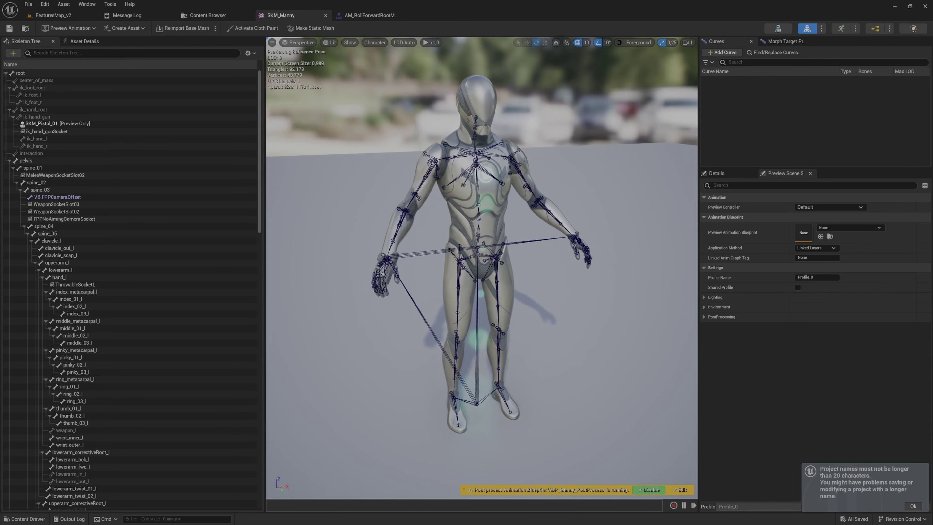
- Create a new level from the template with a sky and checkered floor, and run a short play test in it
click(52, 15)
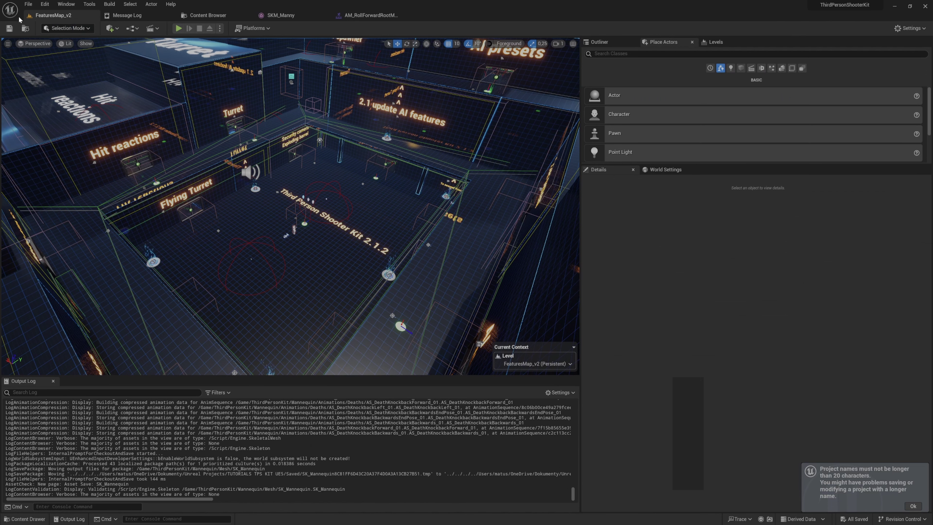
click(45, 4)
mouse_move(29, 4)
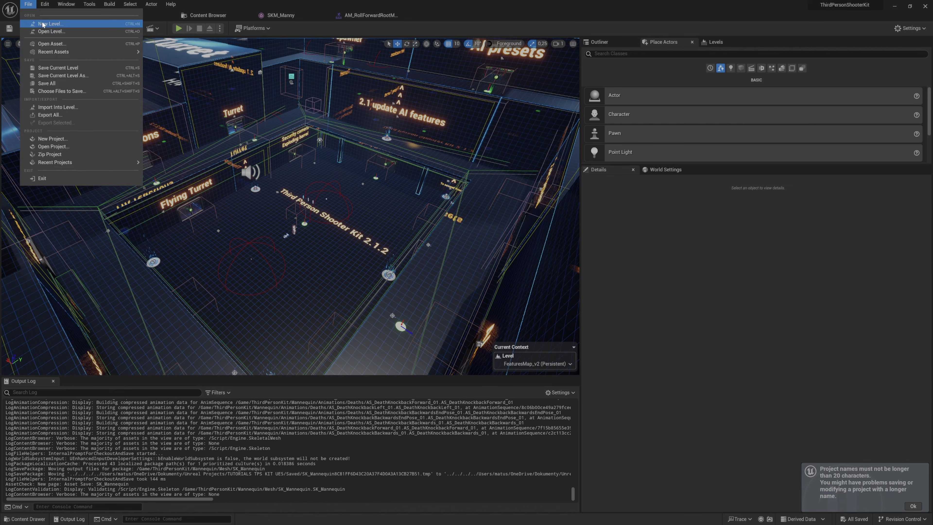
click(59, 24)
double_click(471, 221)
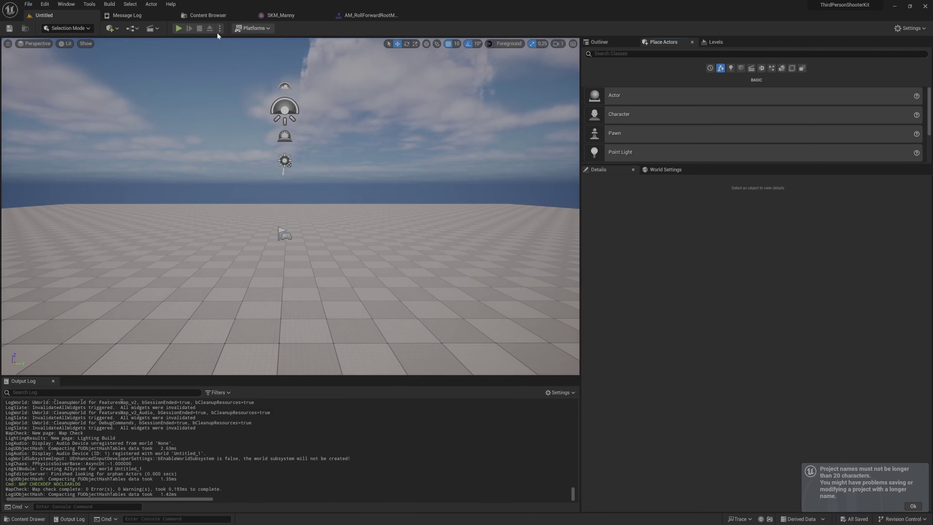
click(178, 28)
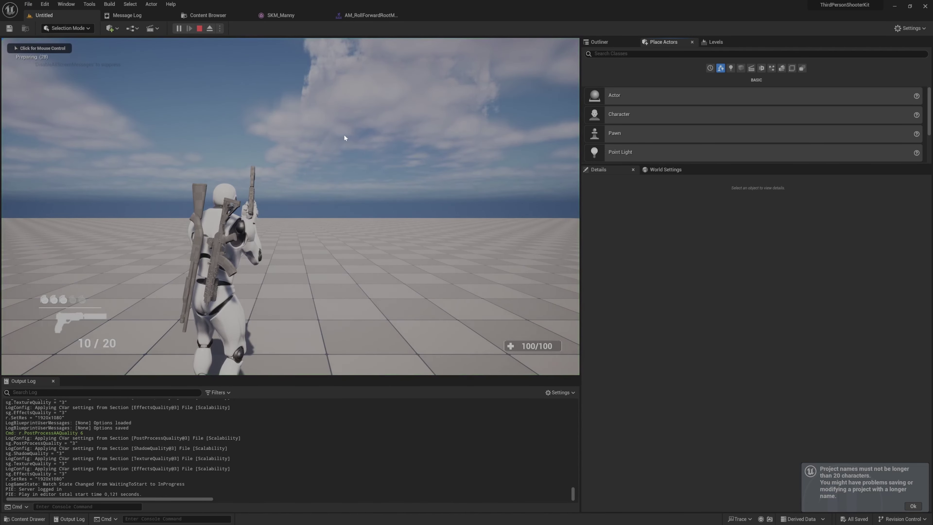
click(199, 28)
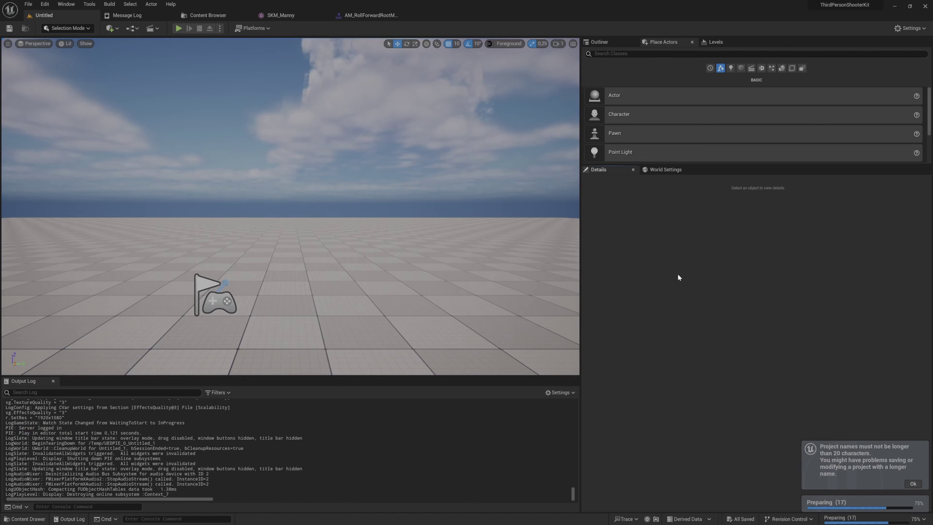
- Find the BP_PlayerCharacterBase blueprint by searching for "base player", open it and dock its editor with the other open assets
key(ctrl+p)
text(base player)
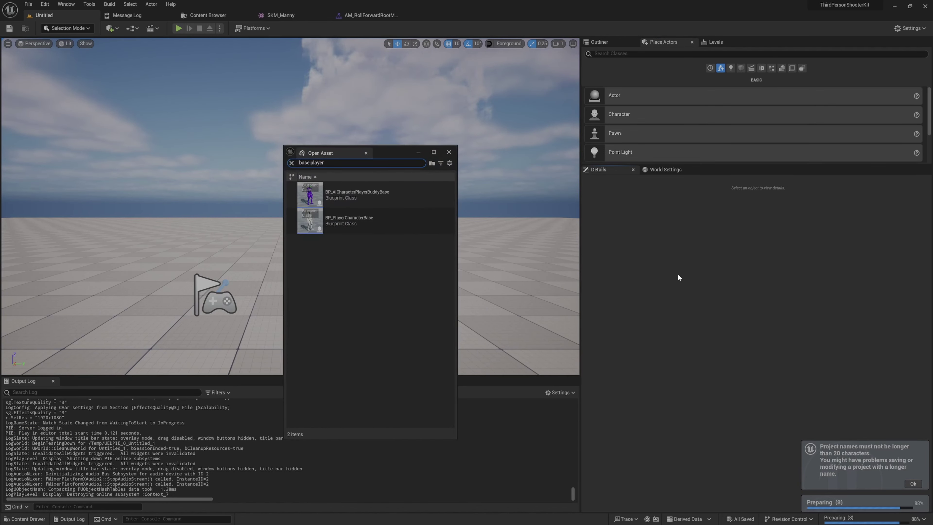
key(Down)
key(Down)
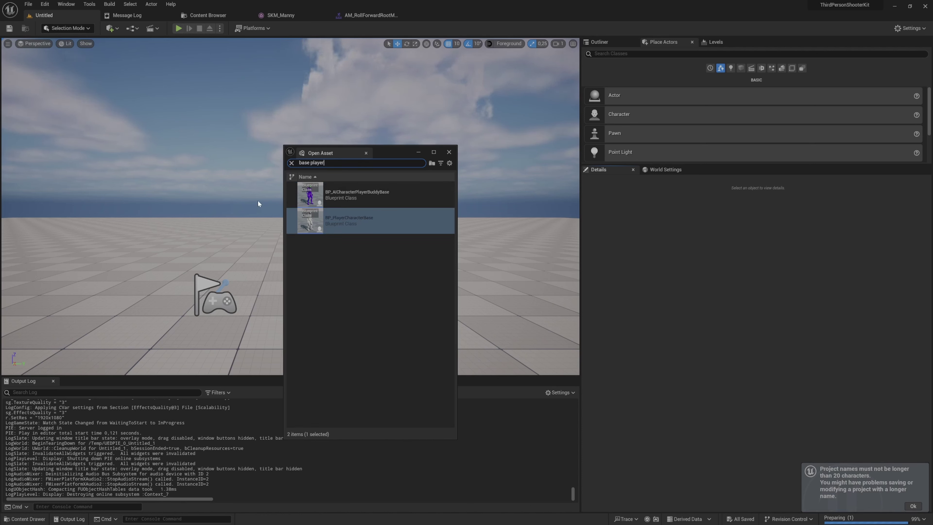
key(Return)
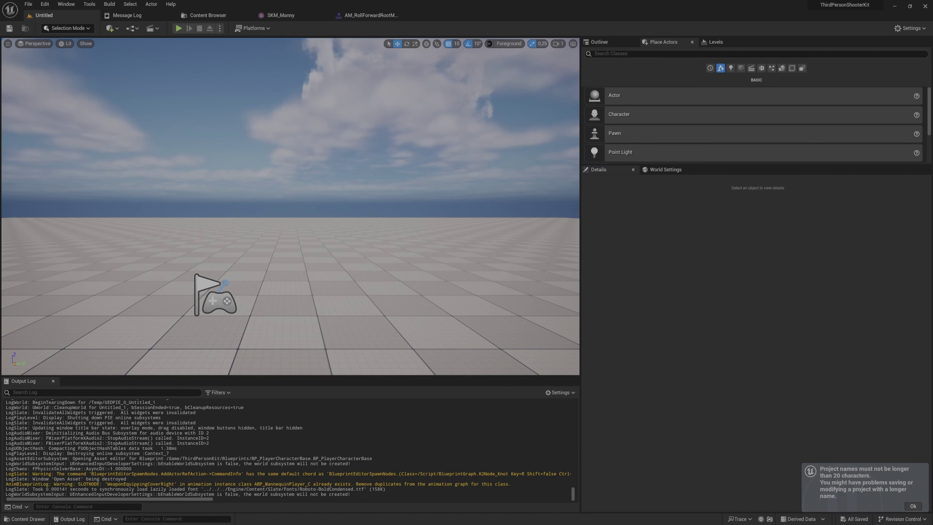
mouse_move(452, 1)
mouse_down()
mouse_move(453, 26)
mouse_move(459, 17)
mouse_up()
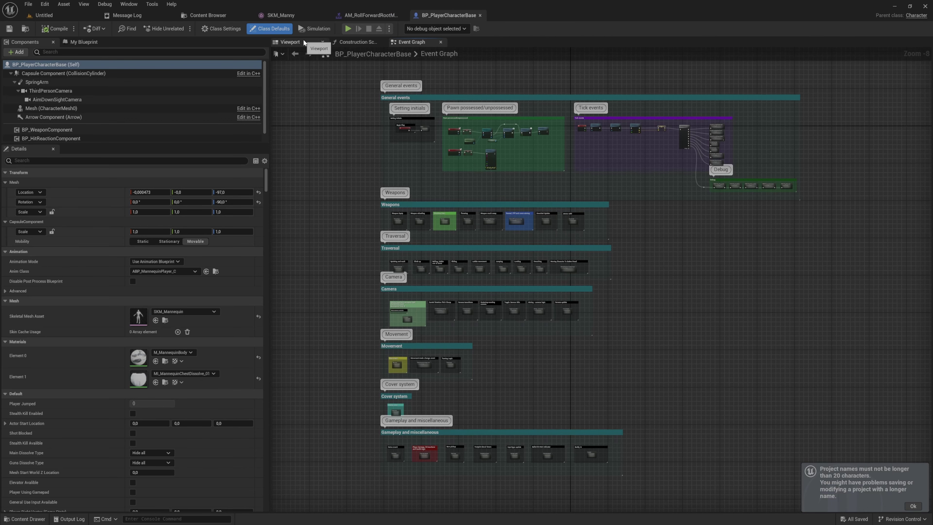
- Select the character mesh in the blueprint's viewport and set its skeletal mesh asset to SKM_Manny
click(303, 40)
click(620, 264)
key(f)
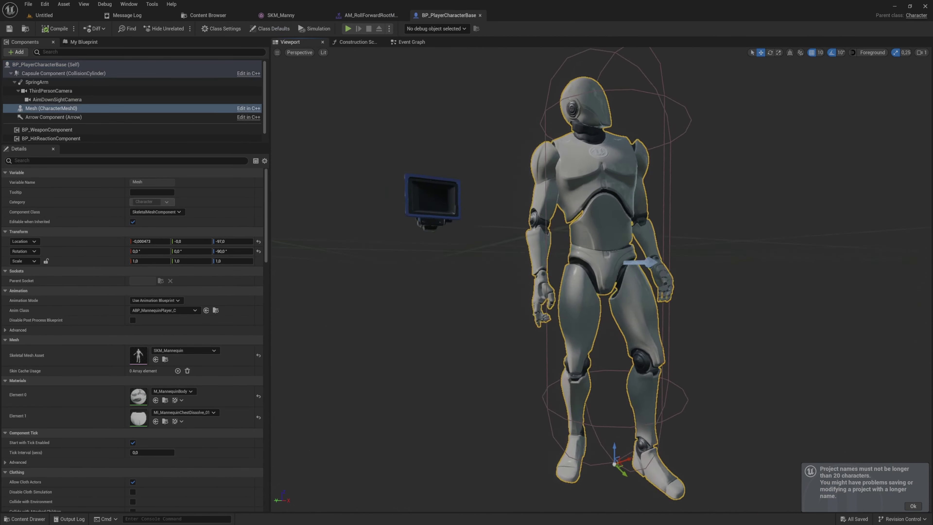
click(211, 349)
click(210, 350)
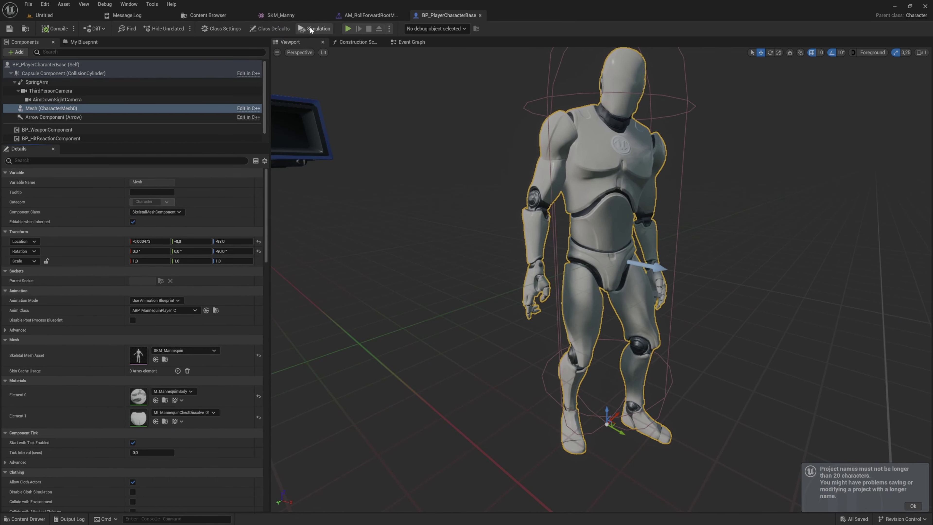
click(201, 347)
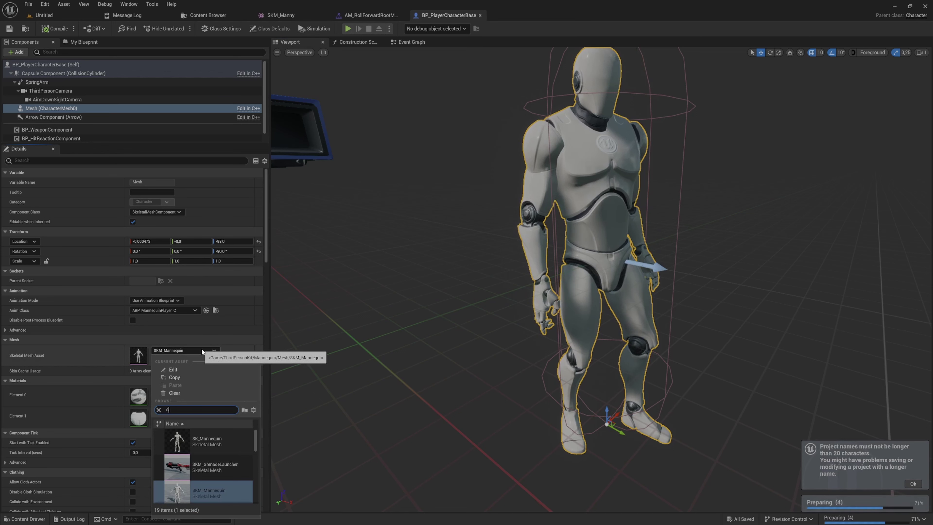
text(skm mann)
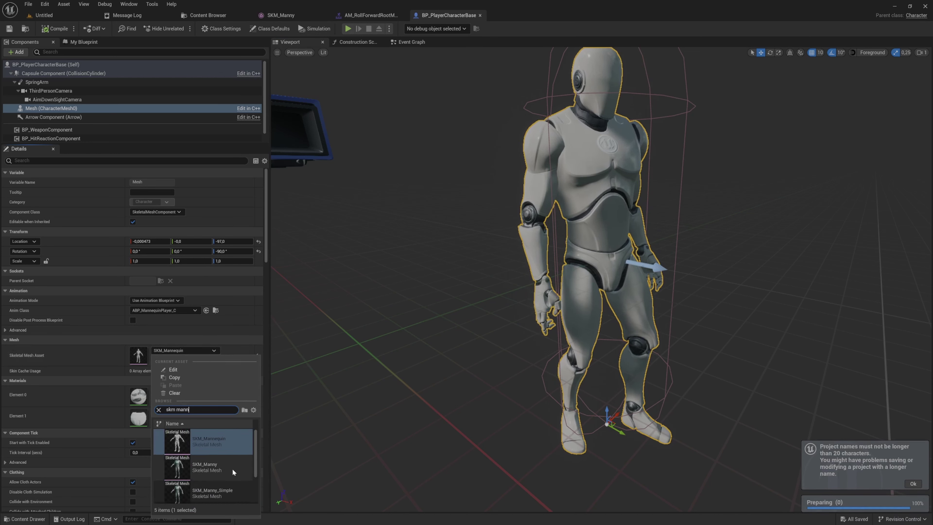
click(217, 464)
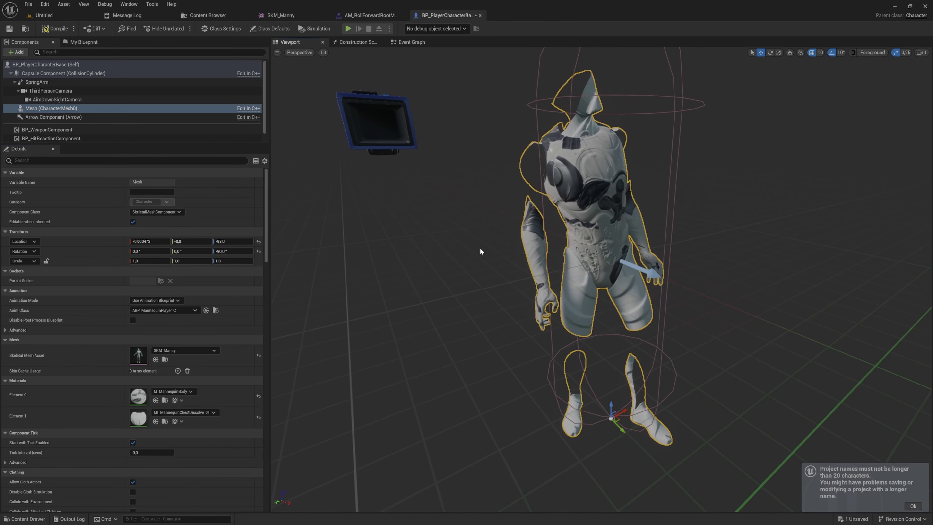
- Reset the character mesh's Element 0 and Element 1 materials to MI_Manny_02 and MI_Manny_01
click(258, 418)
click(258, 397)
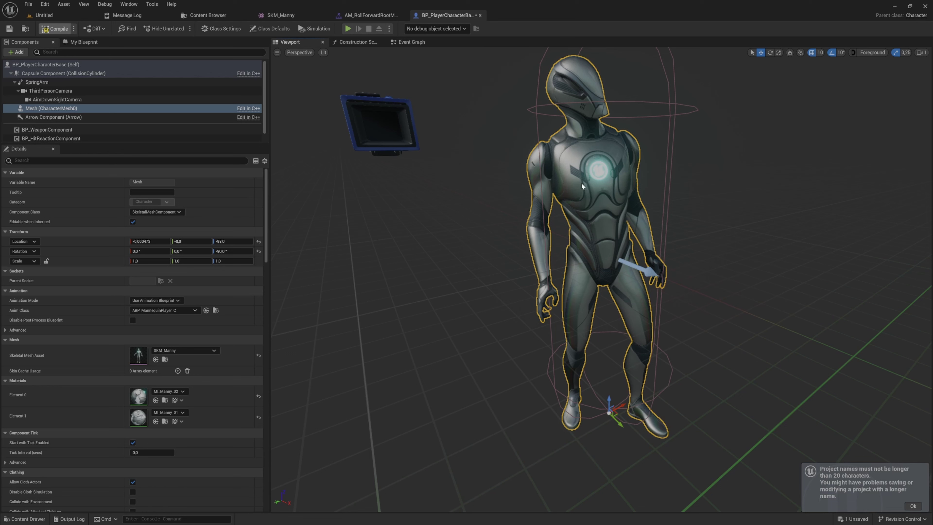
- Open the SKM_Manny mesh and display its asset details to examine the material slots
double_click(136, 354)
click(84, 41)
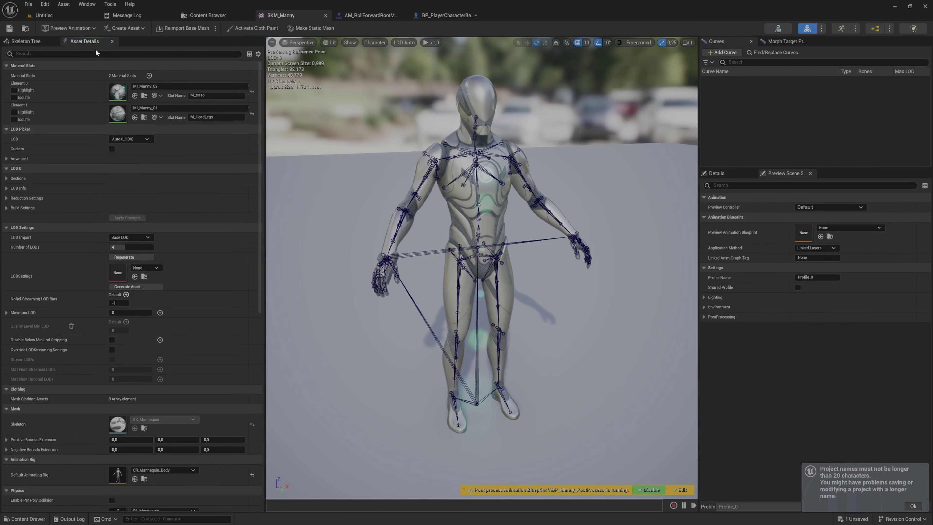
- Search the SKM_Manny asset details for "phys", locate its physics asset in the content browser, rename it PA_Mannequin_Manny and save everything
text(phy)
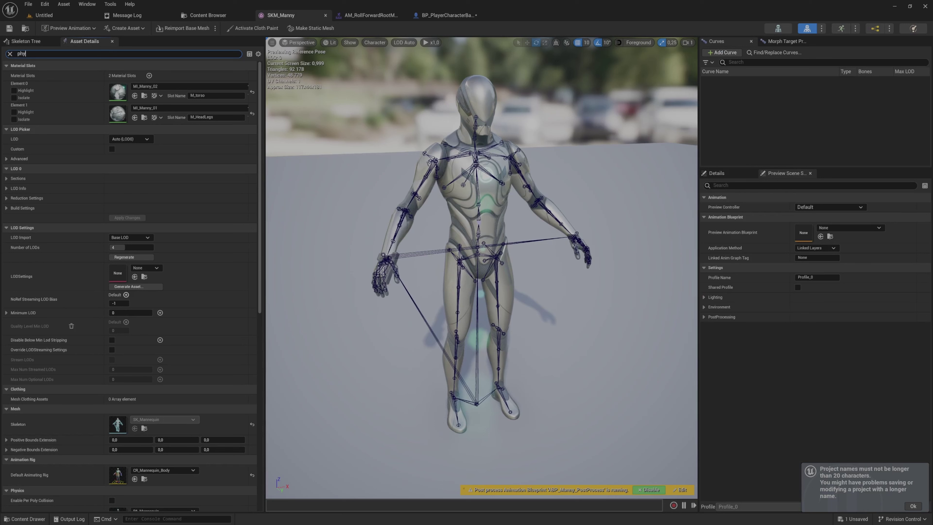
text(s)
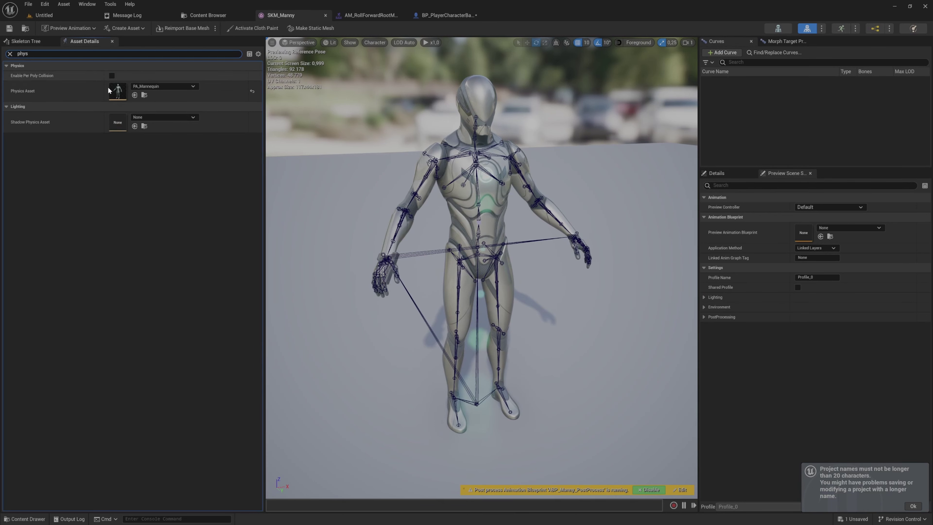
click(144, 96)
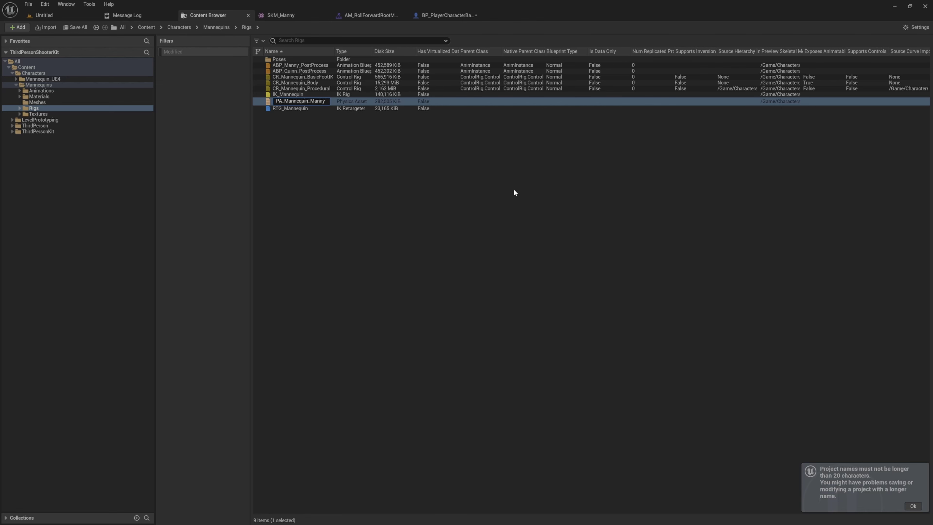
key(ctrl+shift+s)
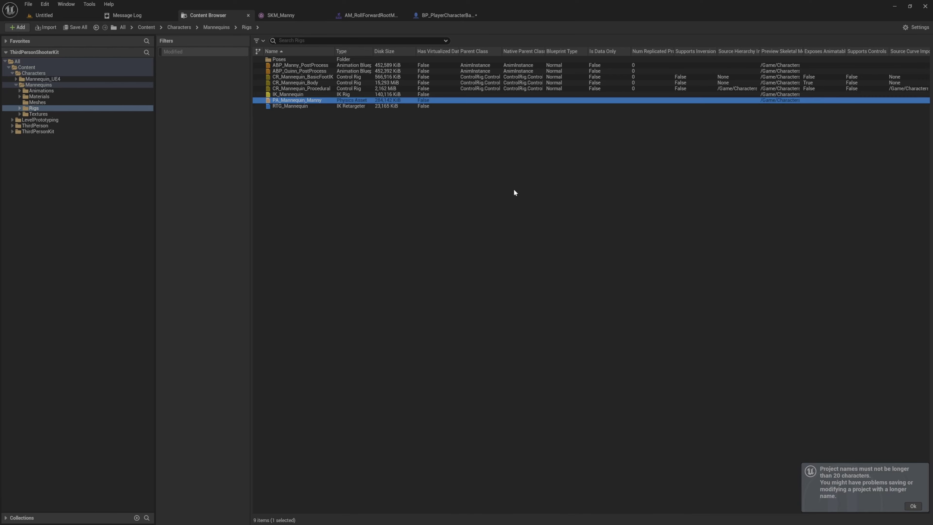
- Open the PA_Mannequin_Manny physics asset and show all bones in its skeleton tree
double_click(319, 100)
right_drag(385, 194, 358, 192)
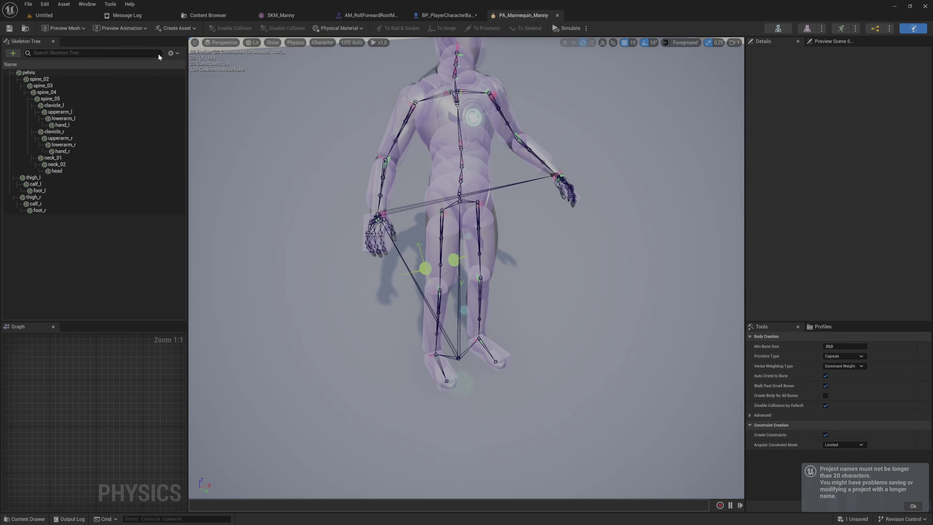
click(178, 53)
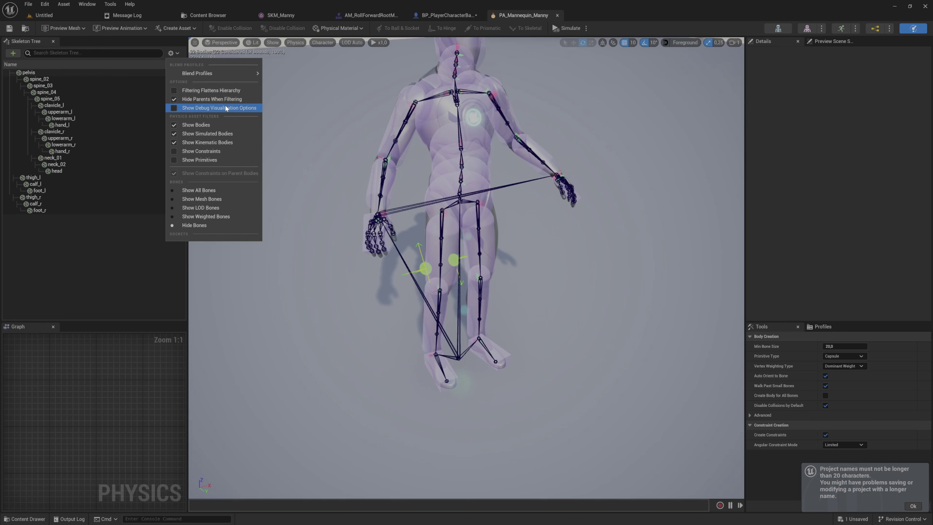
click(224, 190)
- Add a box shape to the root bone of the physics asset and frame it in the viewport
click(84, 75)
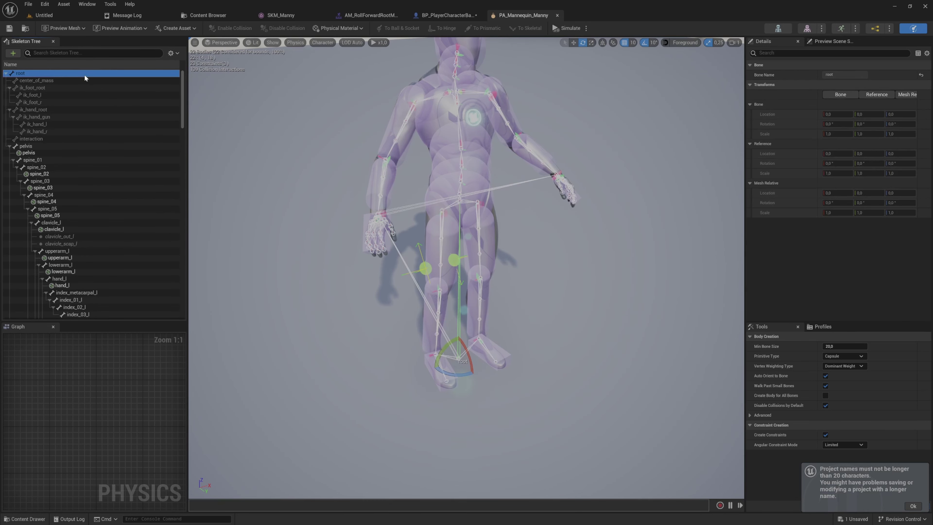
right_click(84, 74)
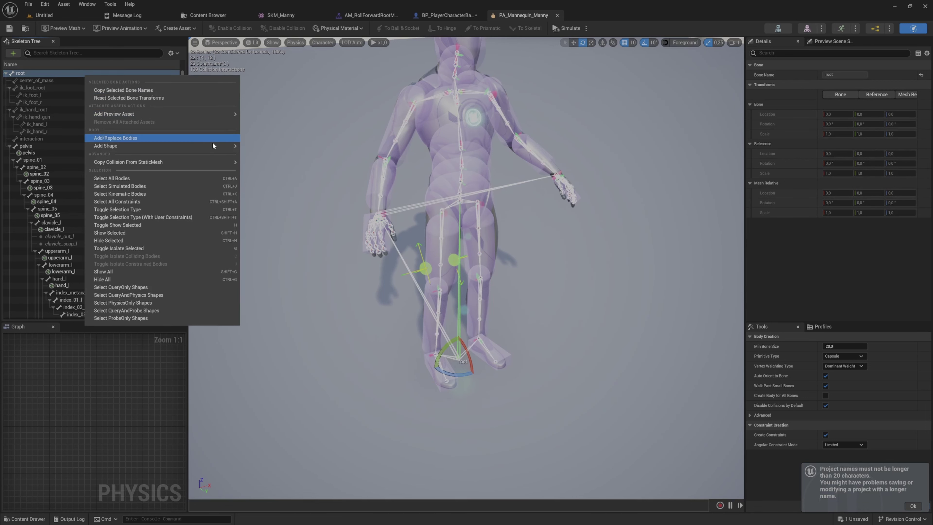
mouse_move(211, 146)
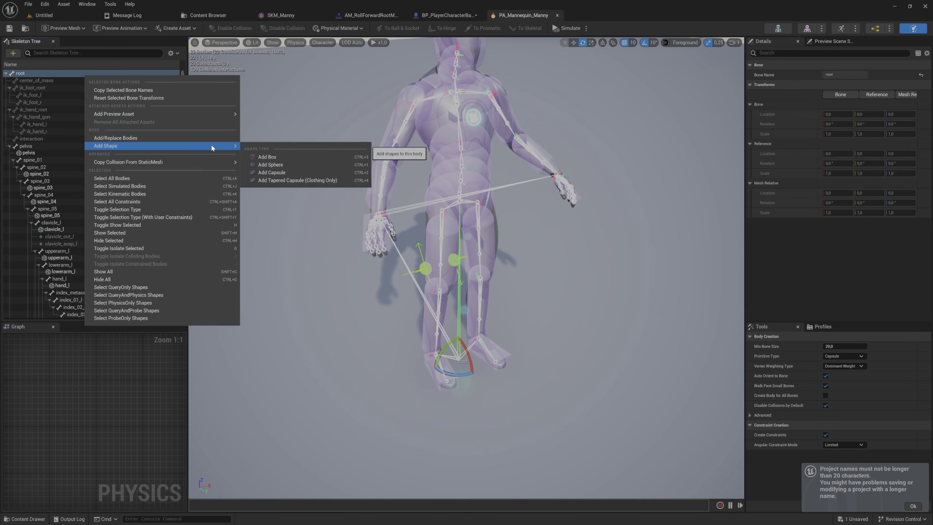
click(279, 159)
alt+drag(416, 219, 437, 206)
key(f)
scroll(436, 205, down, 8)
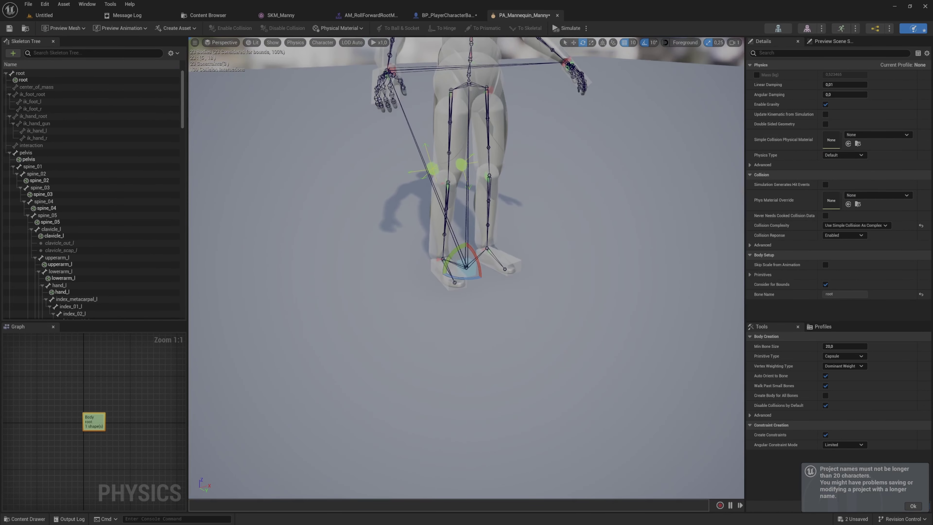
scroll(437, 206, up, 3)
- Set the root body's Collision Response to Disabled and save the physics asset
click(855, 236)
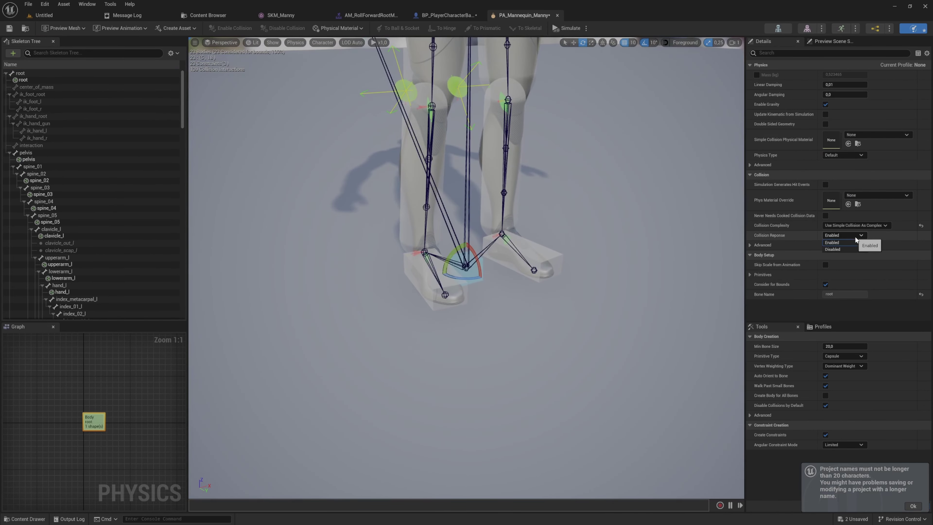
click(851, 249)
mouse_move(585, 239)
alt+mouse_down()
mouse_move(573, 239)
mouse_move(589, 239)
alt+mouse_up()
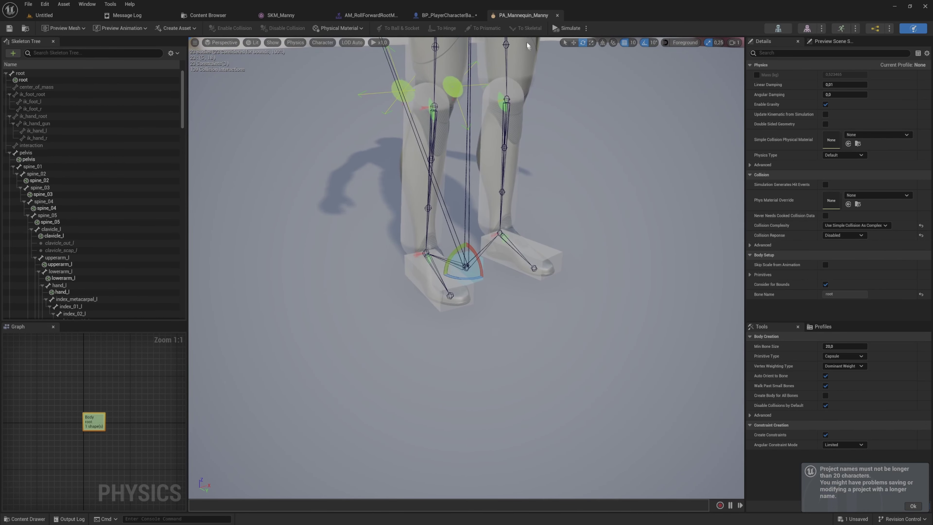
- Assign PA_Mannequin_Manny as the Physics Asset Override of the character mesh in BP_PlayerCharacterBase and compile the blueprint
key(ctrl+b)
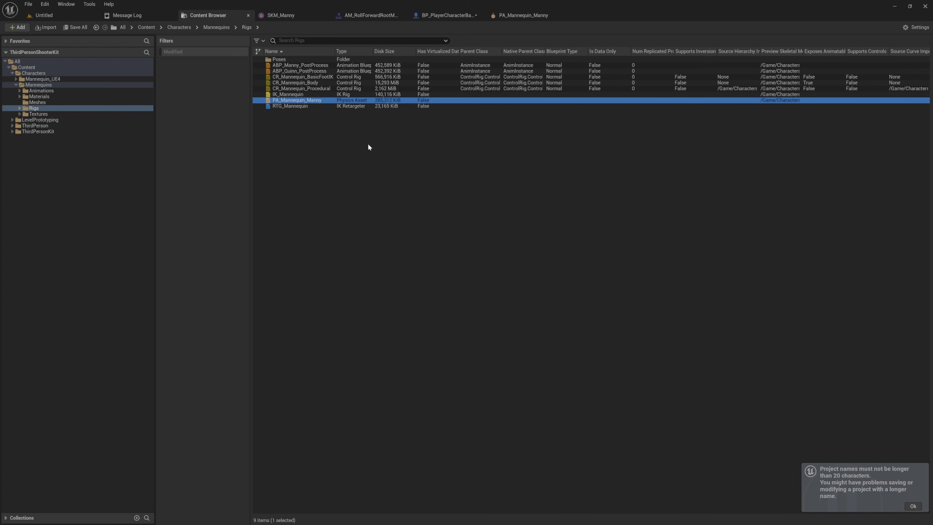
click(443, 15)
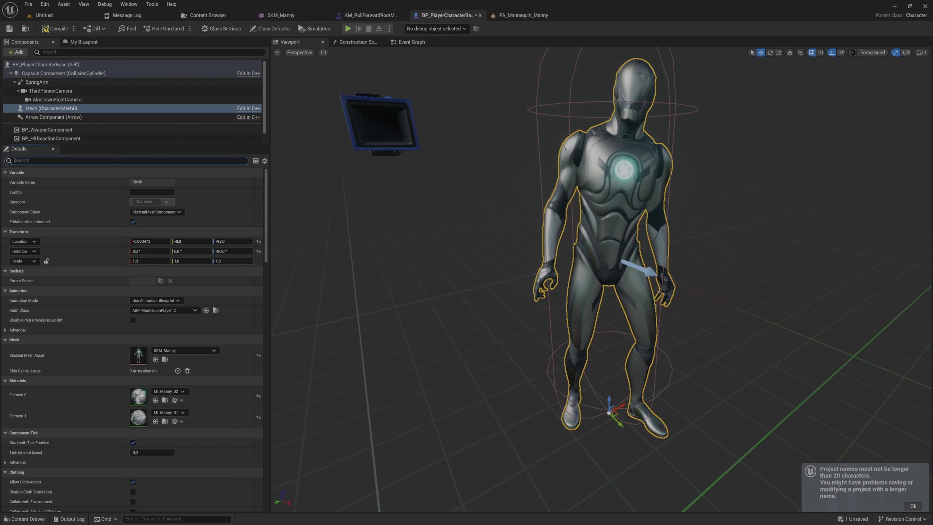
click(178, 161)
text(phys)
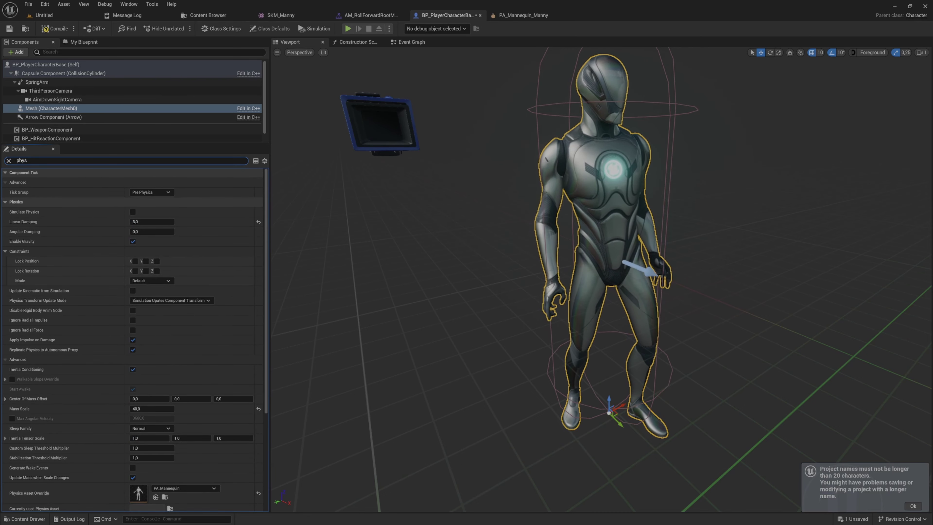
scroll(236, 368, down, 5)
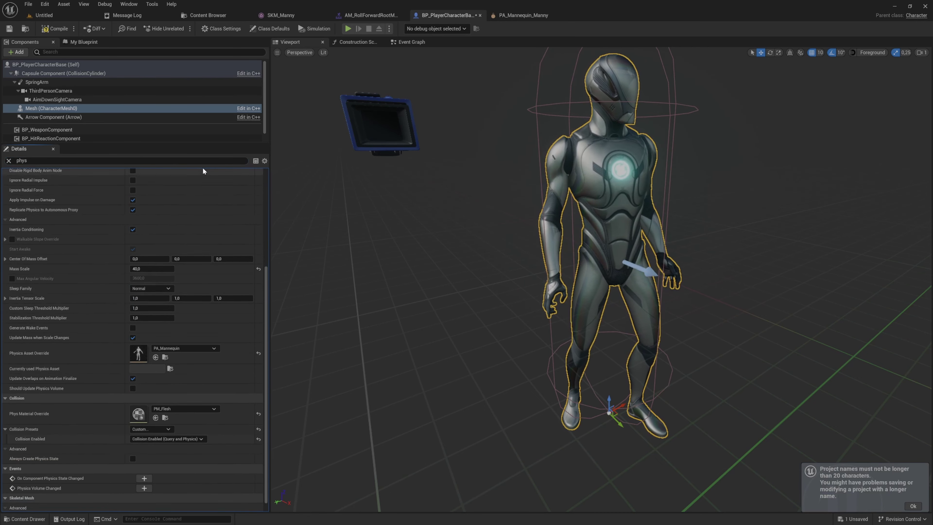
click(155, 354)
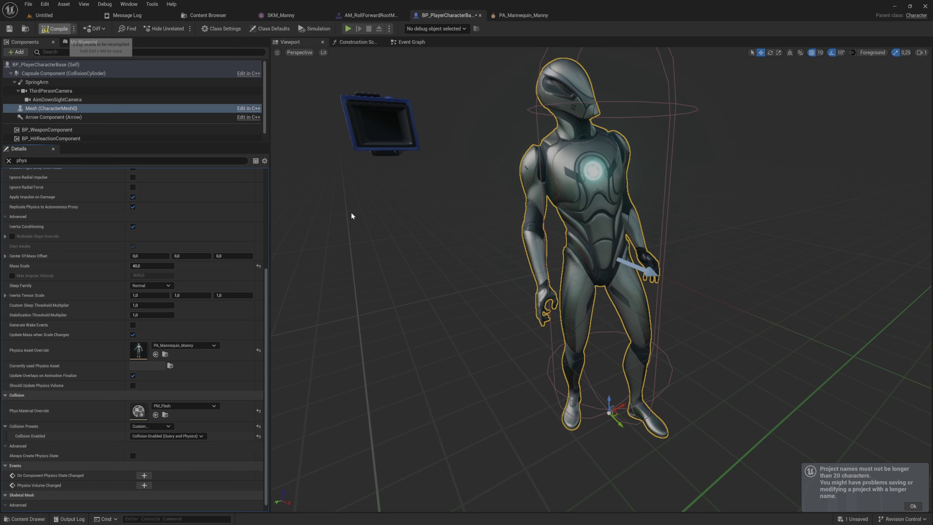
key(F7)
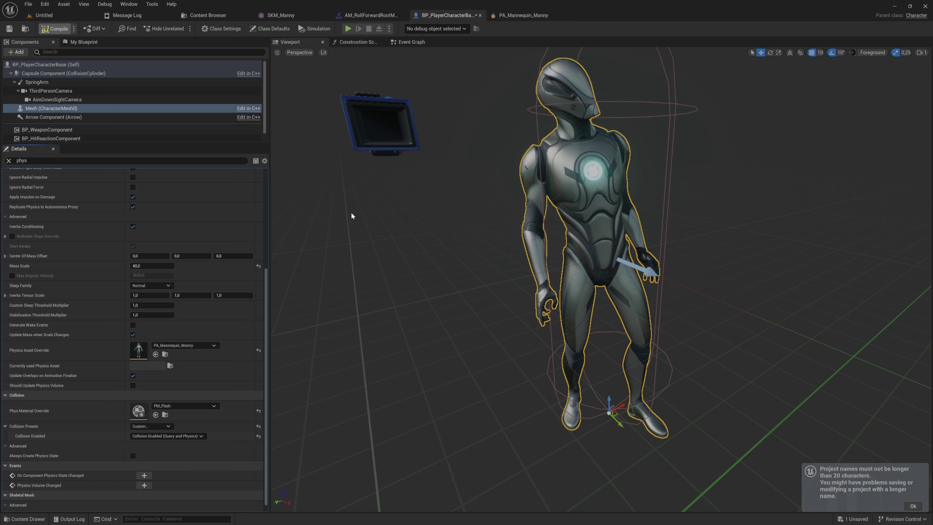
mouse_move(361, 239)
mouse_down()
mouse_move(330, 239)
mouse_move(362, 231)
mouse_up()
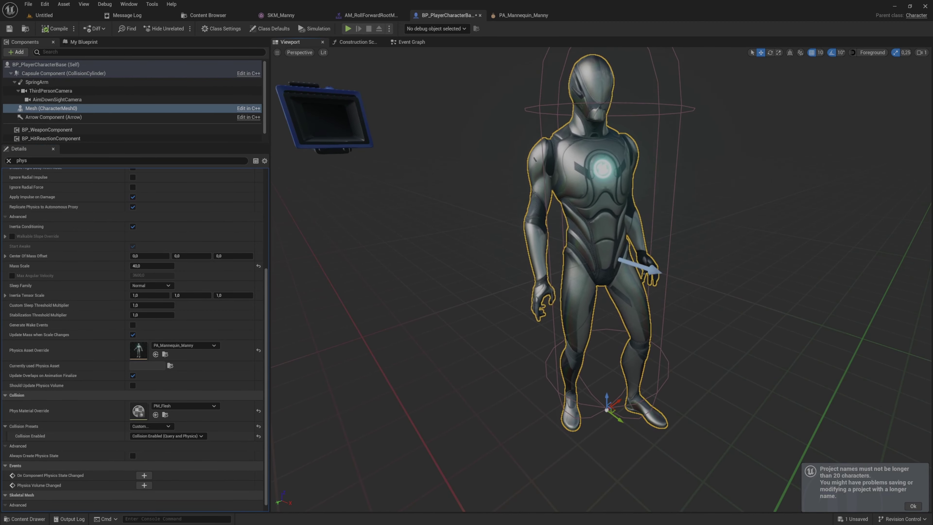
- Play-test the level, firing the weapon and moving the character around to check the new mesh, and end the session
click(44, 15)
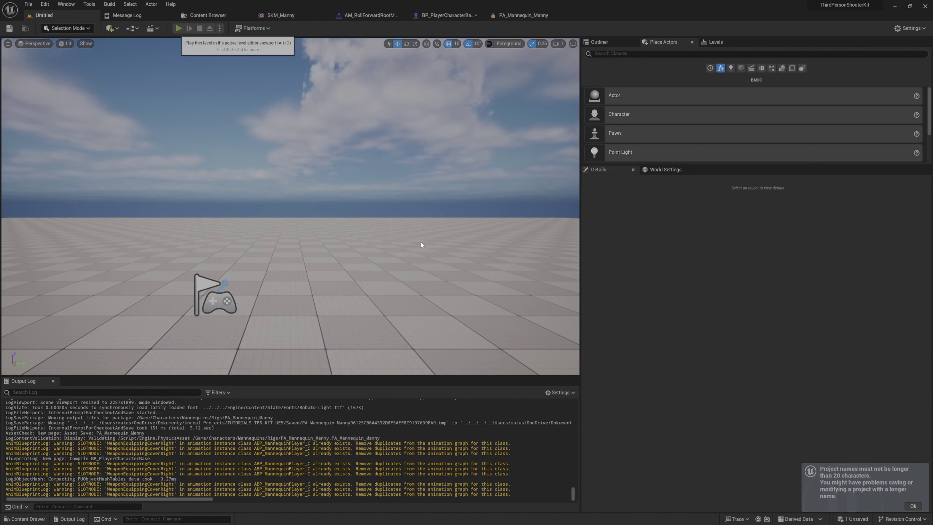
right_click(418, 241)
click(417, 241)
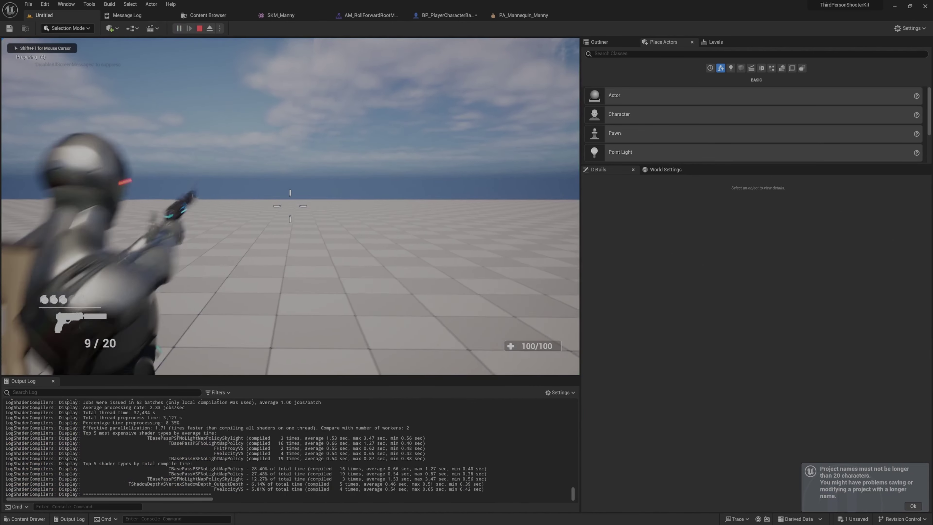
click(290, 206)
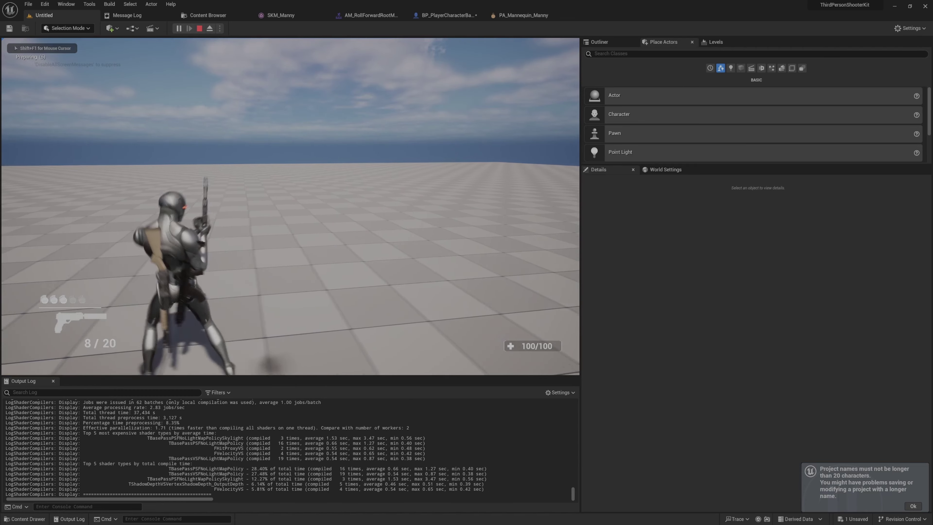
key(d)
key(space)
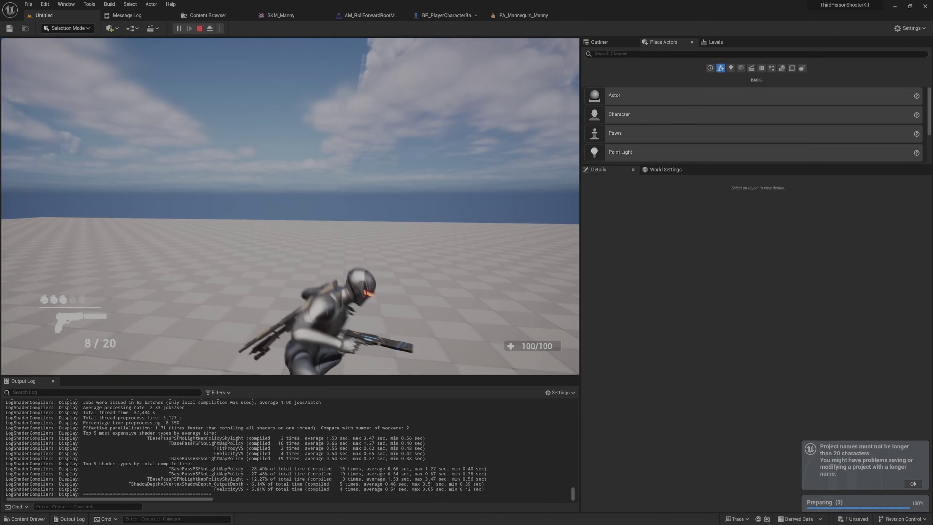
key(w)
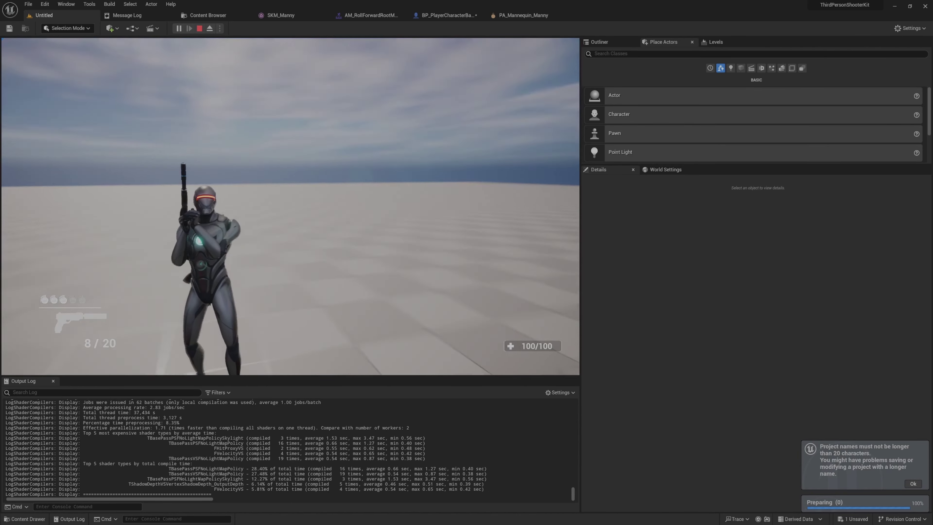
key(w)
key(Escape)
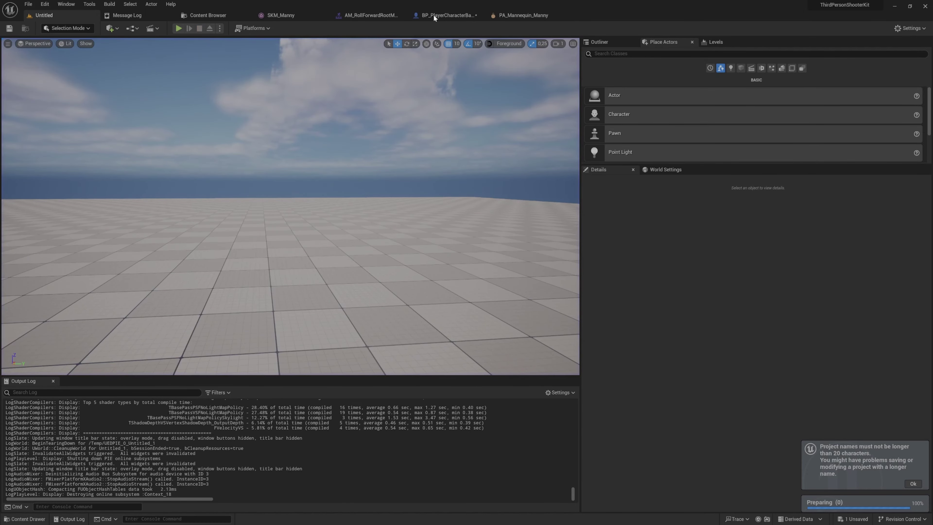
- Find BP_PlayerCharacterMannequin beside the base player blueprint, open it and frame its character mesh in the viewport
click(434, 16)
key(ctrl+b)
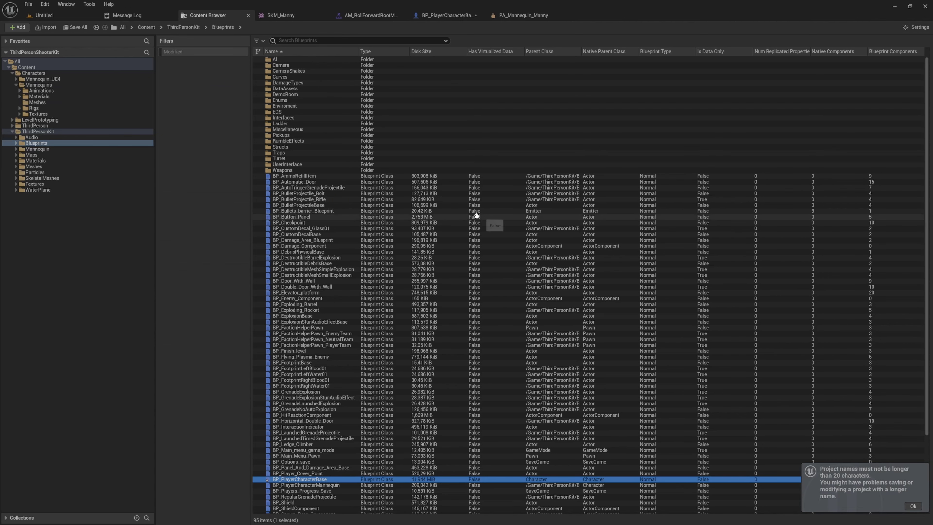
click(343, 484)
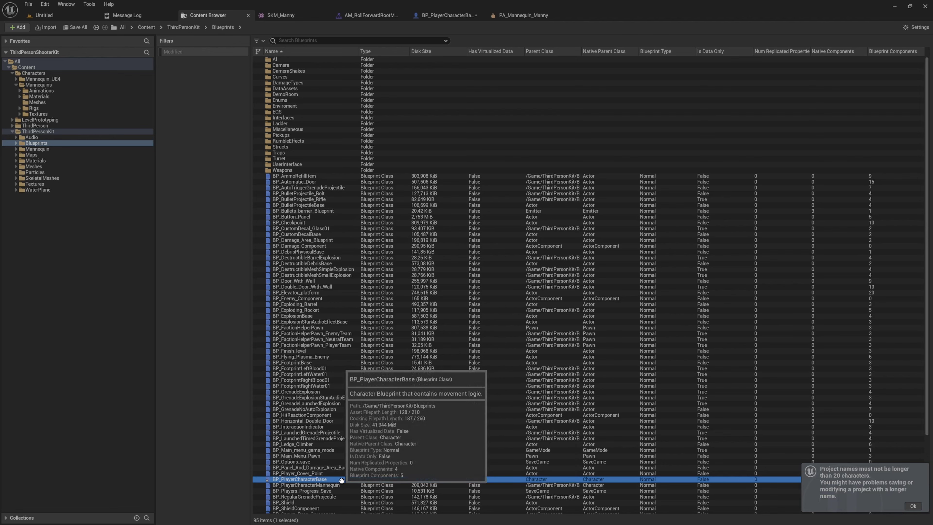
double_click(343, 484)
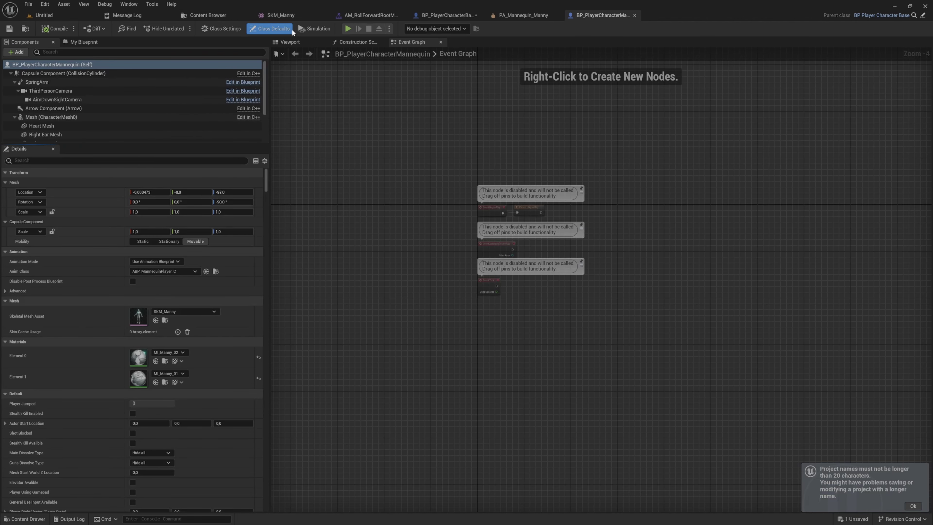
click(290, 42)
click(620, 248)
key(f)
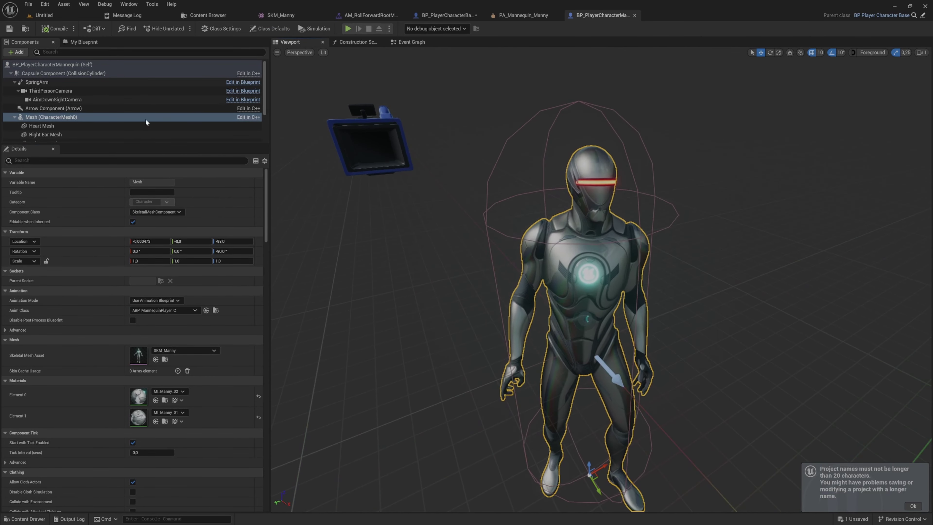
- Enlarge the component list and examine the ear and eye components attached to the character's head
drag(133, 144, 132, 222)
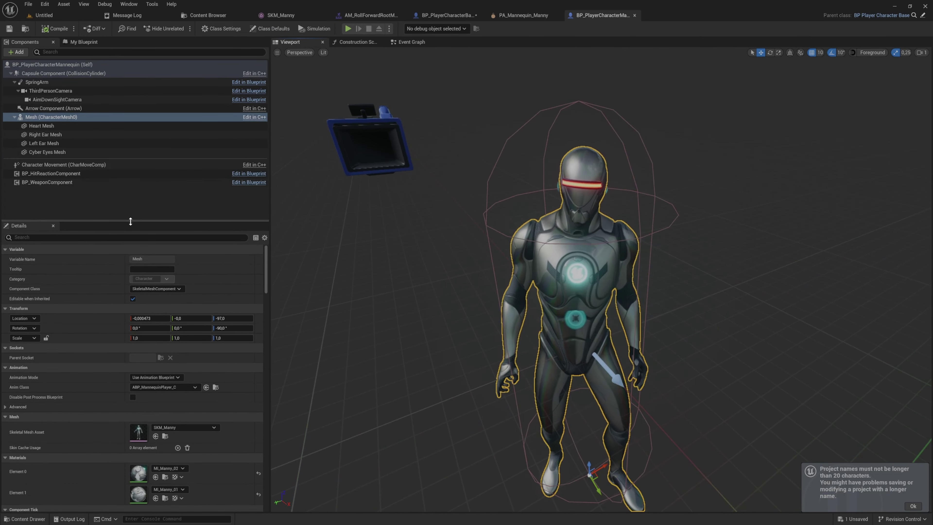
click(127, 153)
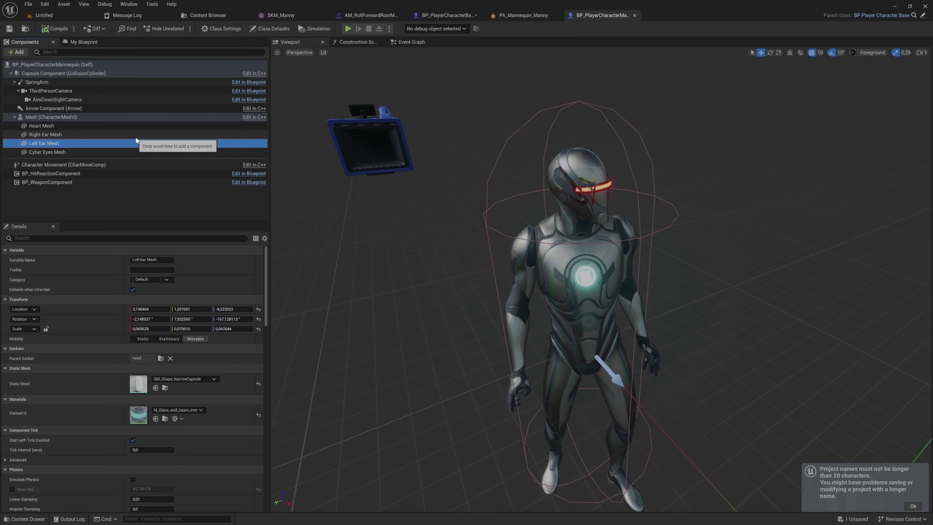
click(134, 144)
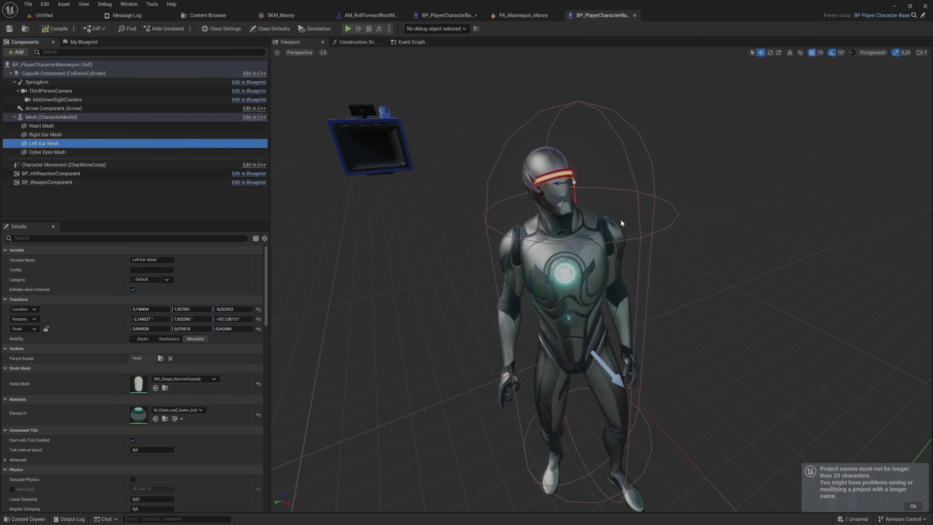
key(f)
key(s)
right_drag(631, 213, 694, 221)
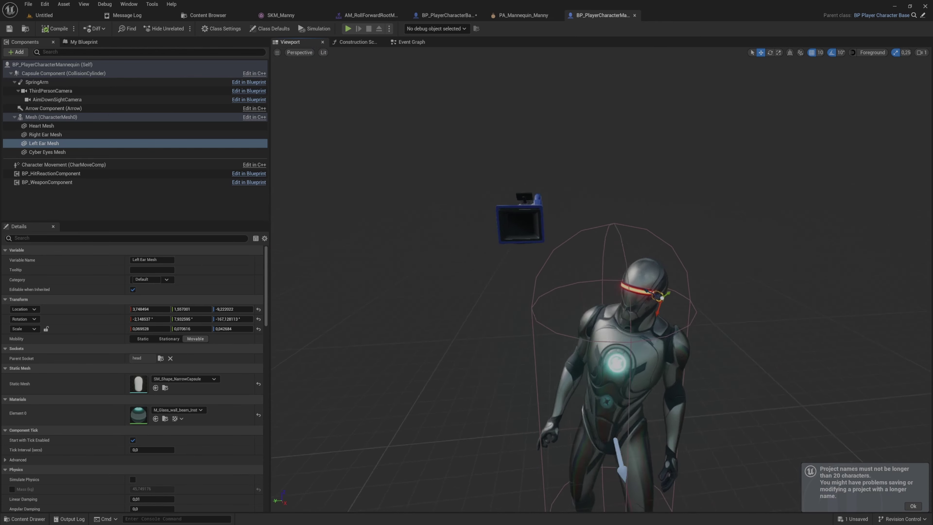
- Delete the Cyber Eyes, Left Ear, Right Ear and Heart Mesh components from BP_PlayerCharacterMannequin and save the blueprint
click(109, 152)
key(Delete)
click(117, 135)
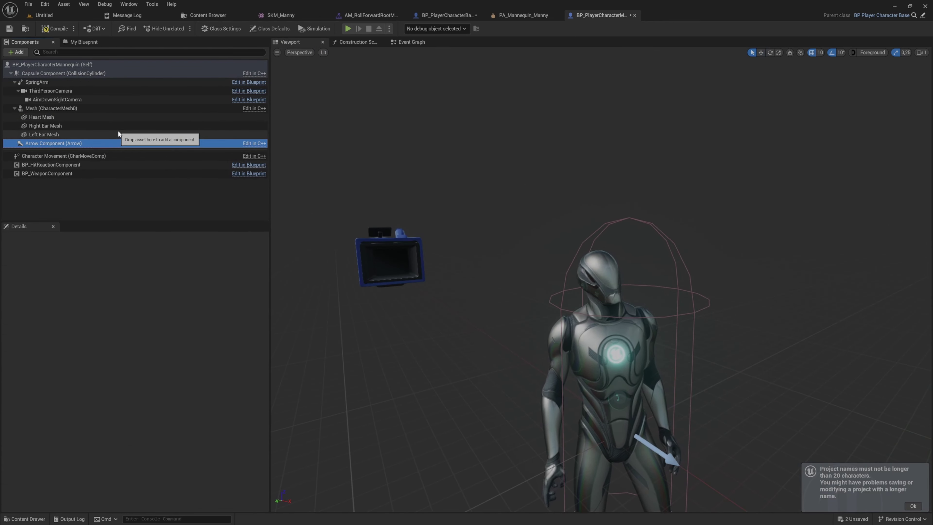
key(Delete)
key(Delete)
click(110, 118)
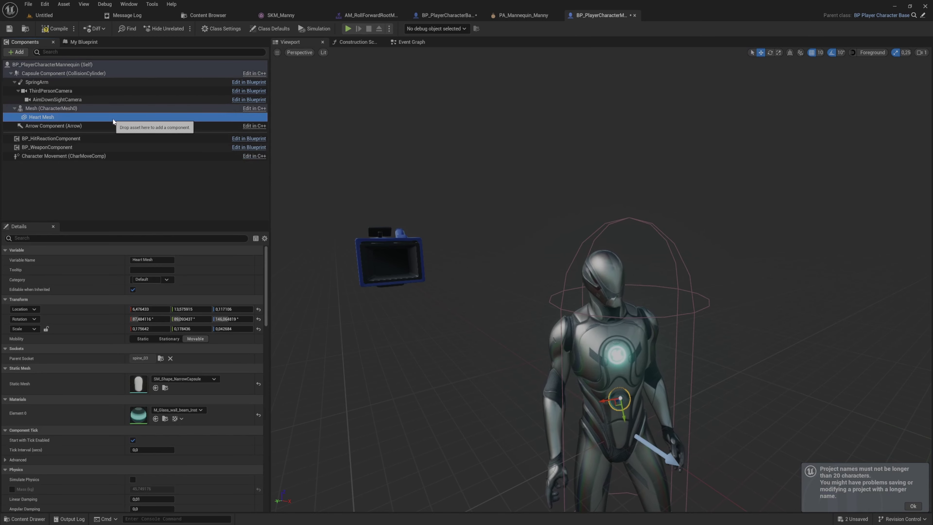
key(Delete)
alt+drag(586, 315, 653, 315)
alt+drag(586, 315, 544, 325)
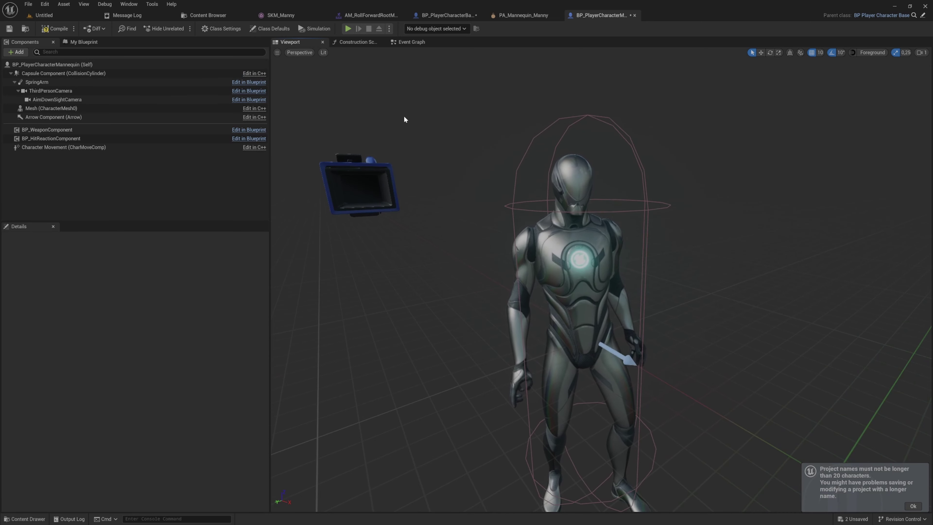
alt+drag(403, 116, 441, 118)
key(ctrl+s)
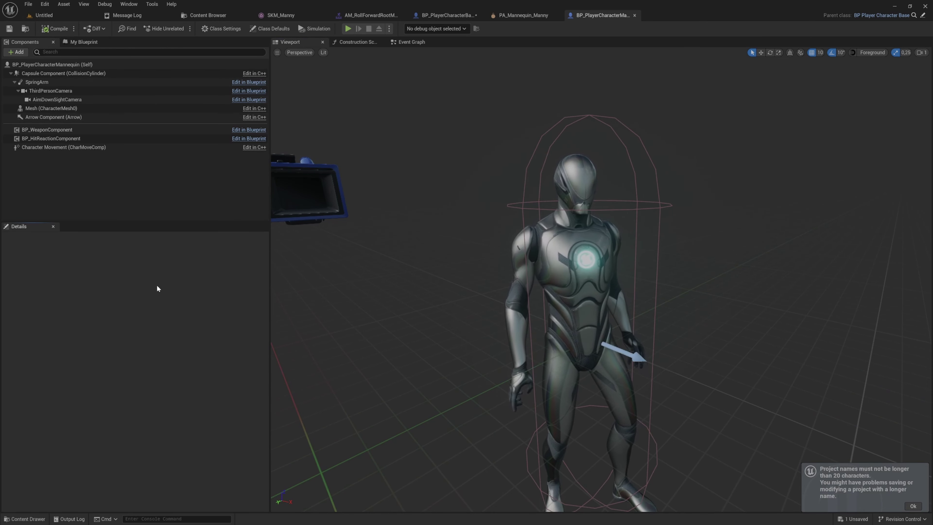
- Find the BP_AICharacterBase asset by searching "base ai char", open it, and select and frame its character mesh in the viewport
key(ctrl+p)
text(base )
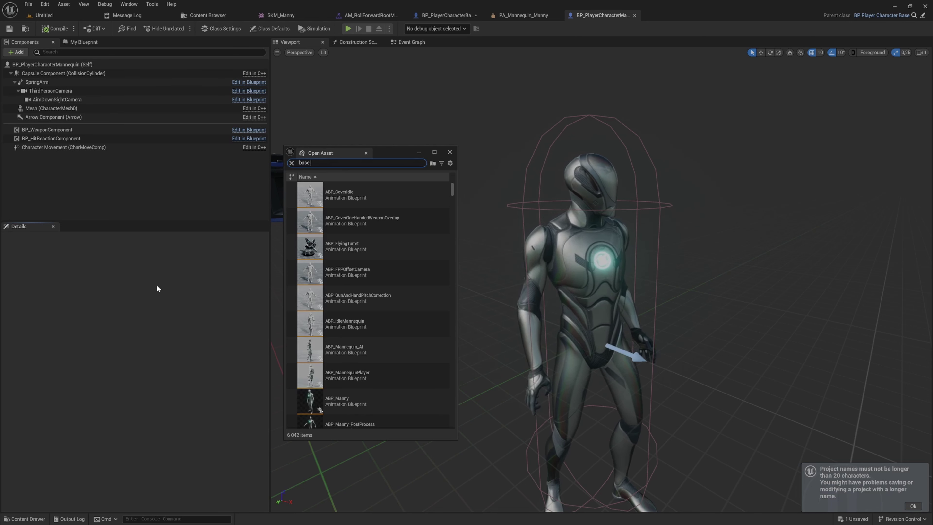
text(ai char)
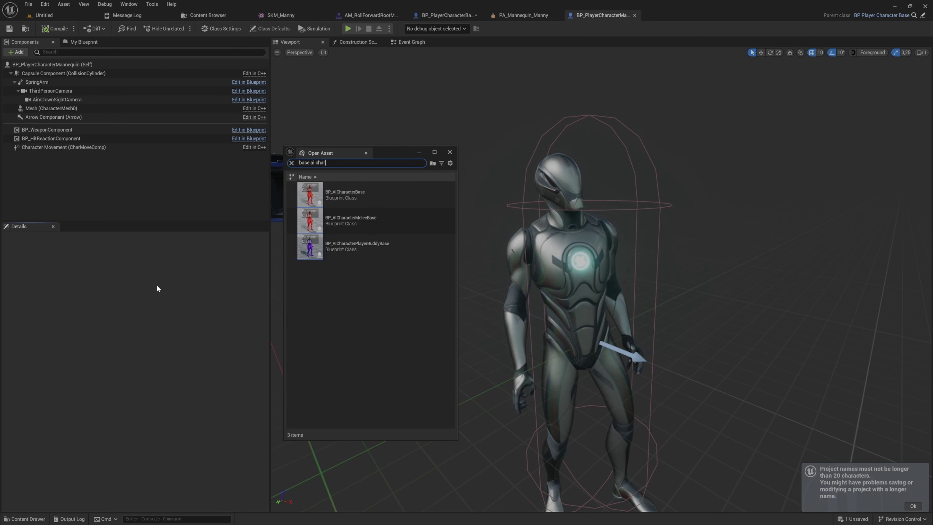
key(Down)
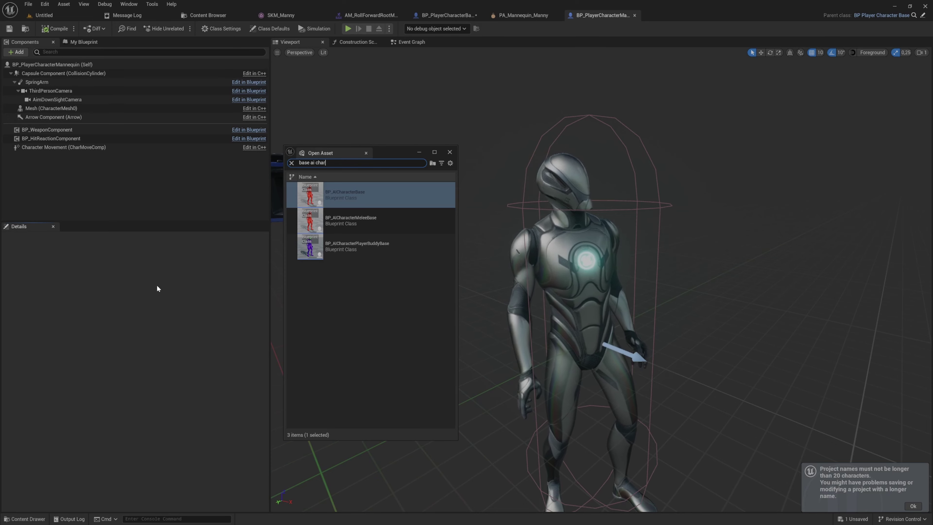
key(Return)
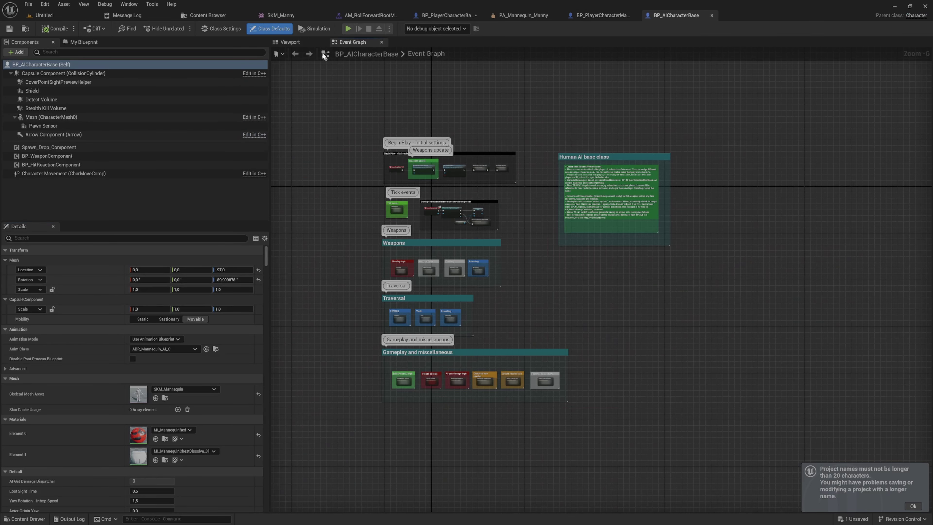
click(314, 43)
click(691, 213)
key(f)
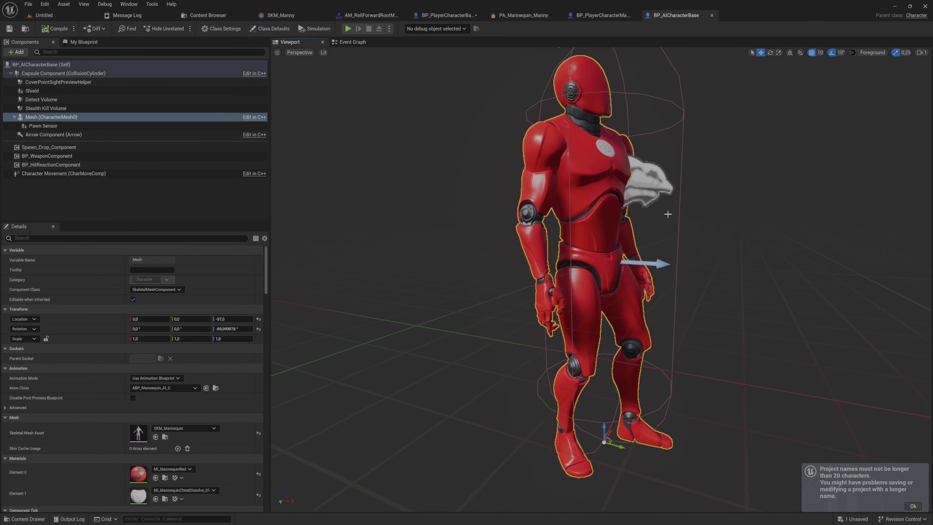
alt+drag(668, 213, 639, 234)
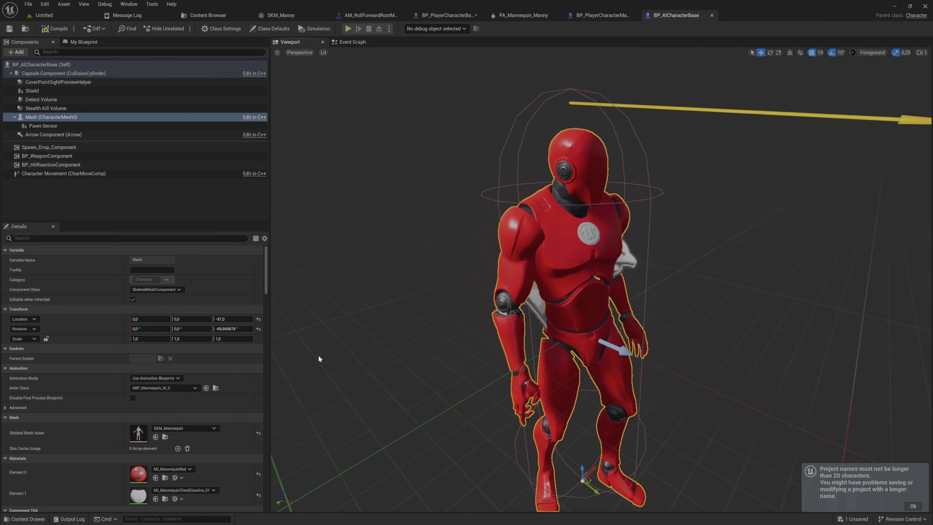
- Set the AI character's Skeletal Mesh Asset to SKM_Manny, with MI_Manny_02 and MI_Manny_01 as its materials
scroll(237, 406, down, 3)
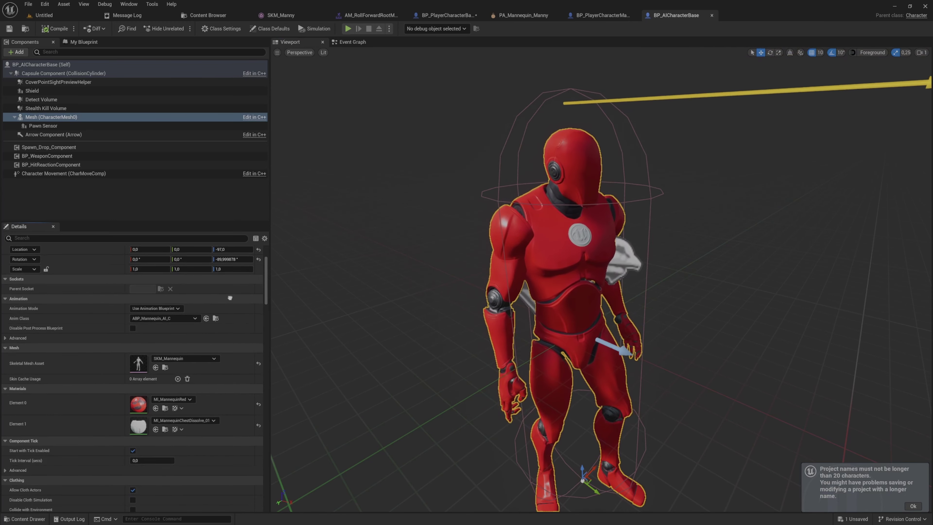
click(207, 358)
text(skm)
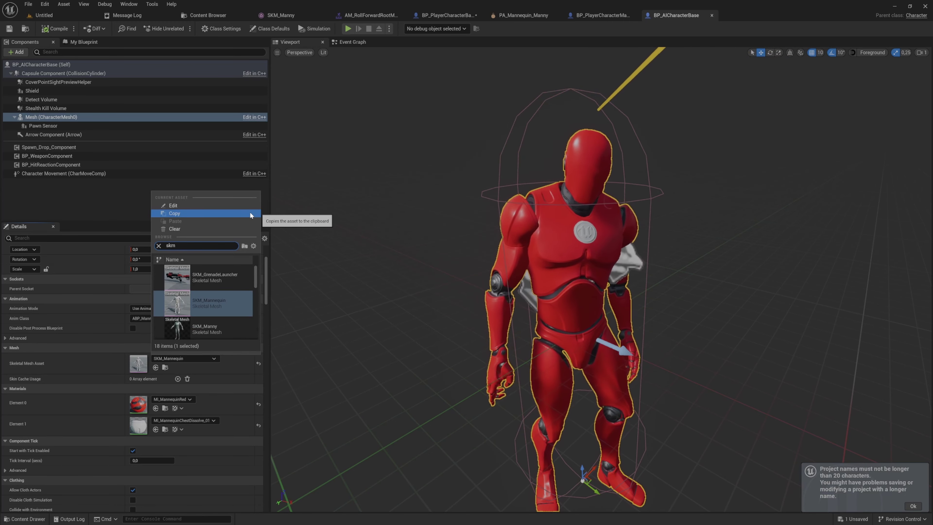
text( mann)
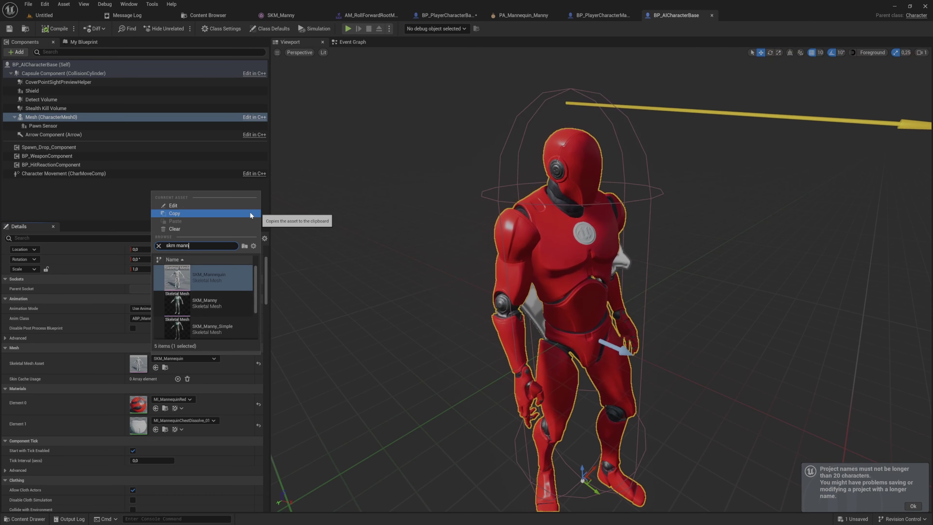
key(Down)
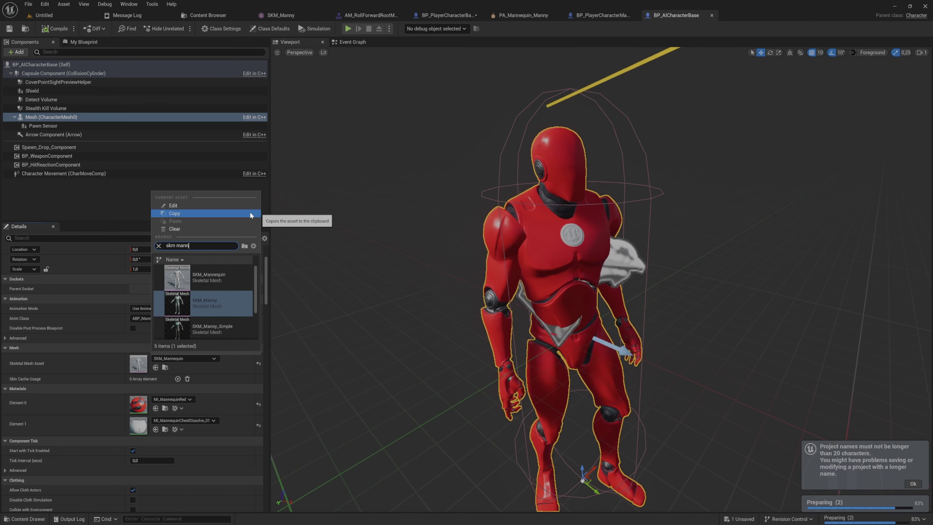
key(Return)
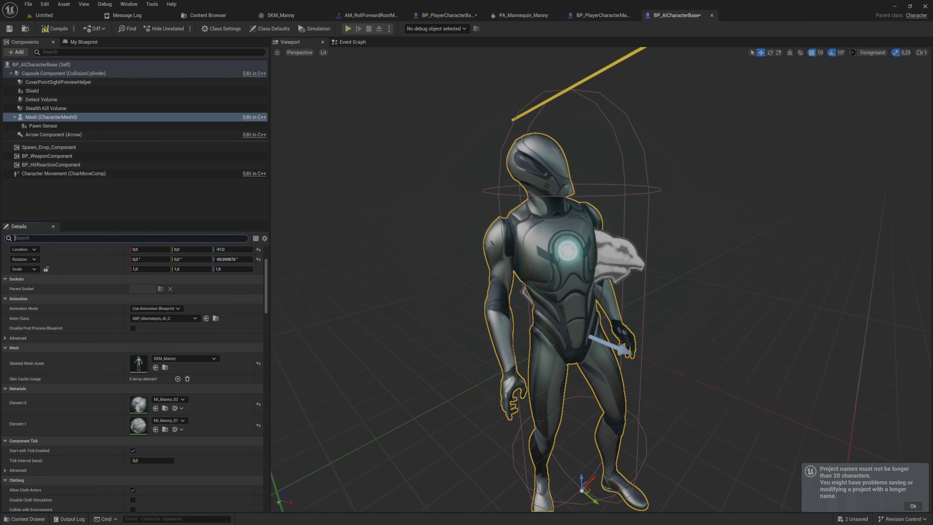
- Assign PA_Mannequin_Manny as the Physics Asset Override of the AI character's mesh and save BP_AICharacterBase
text(phy)
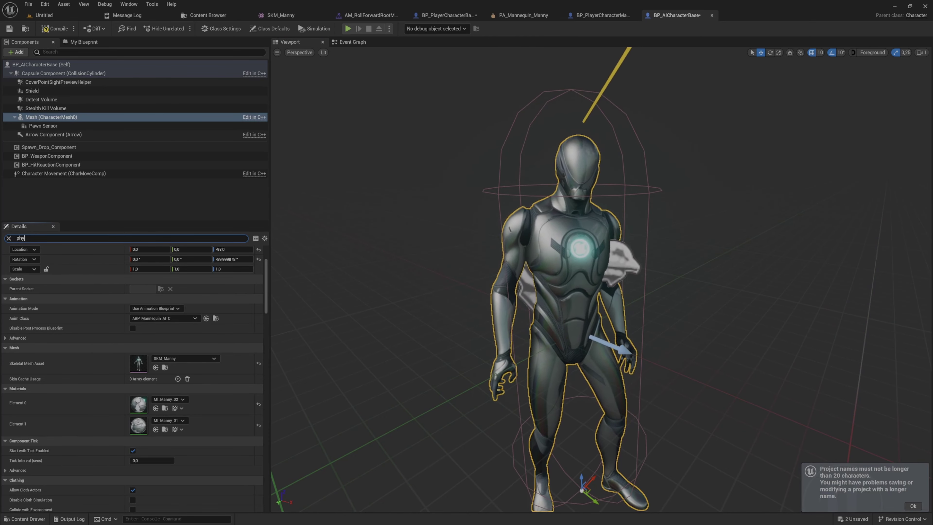
text(s)
scroll(193, 290, down, 3)
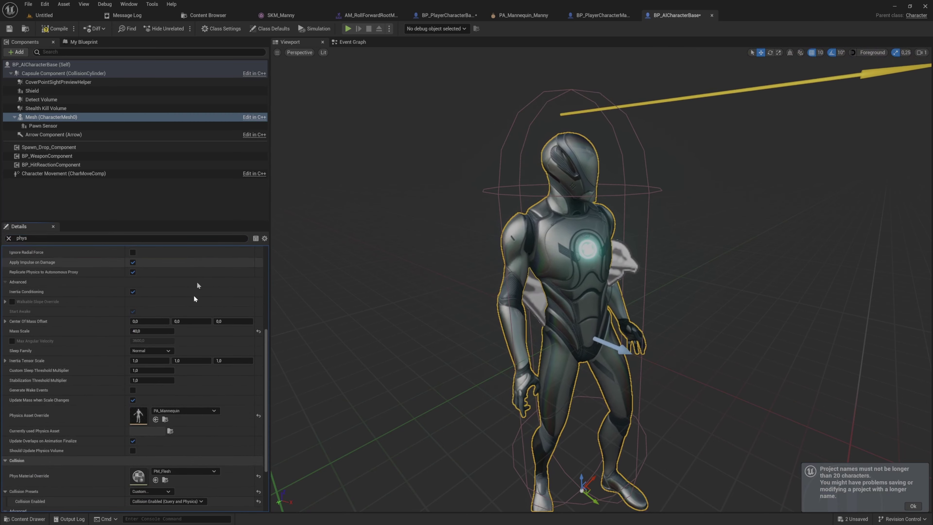
click(207, 410)
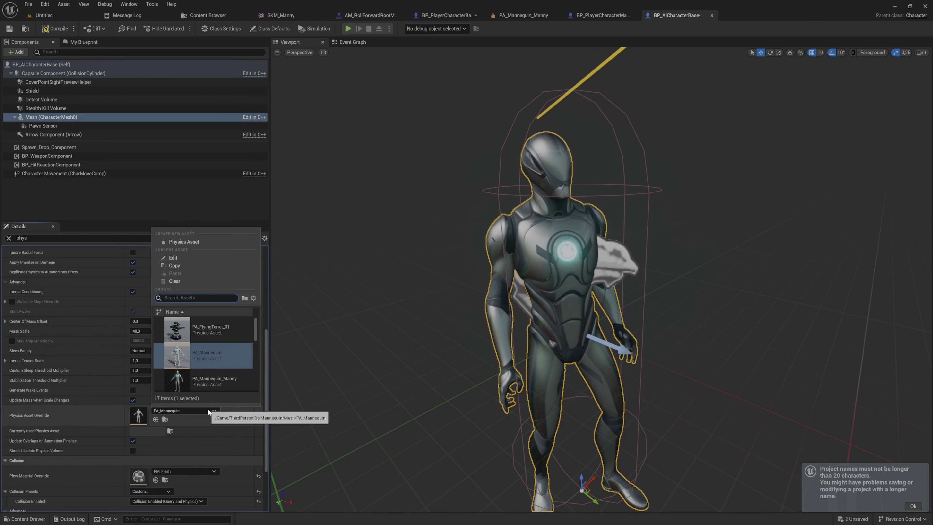
text(manny)
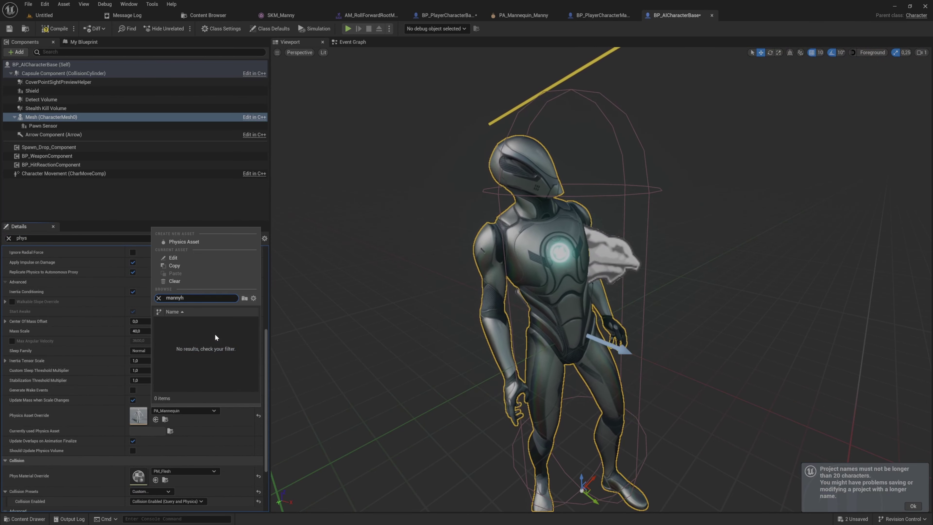
click(214, 334)
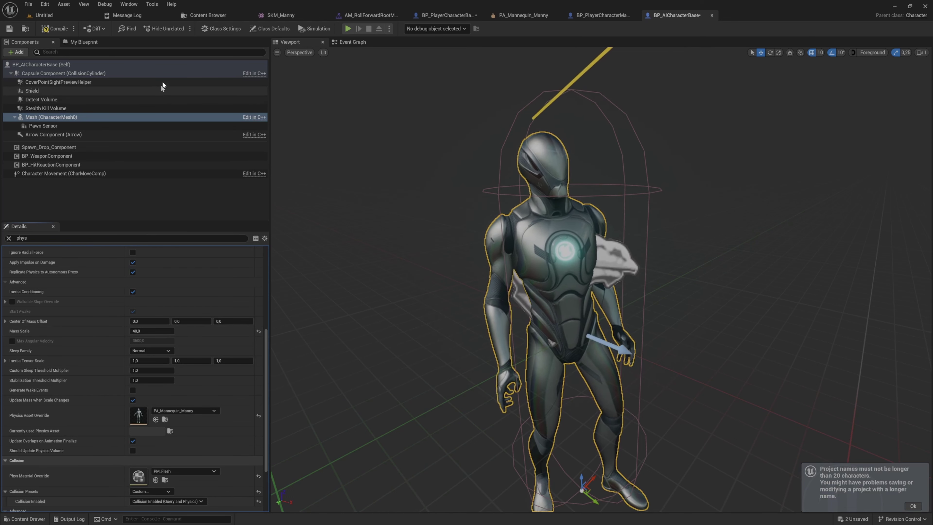
click(9, 29)
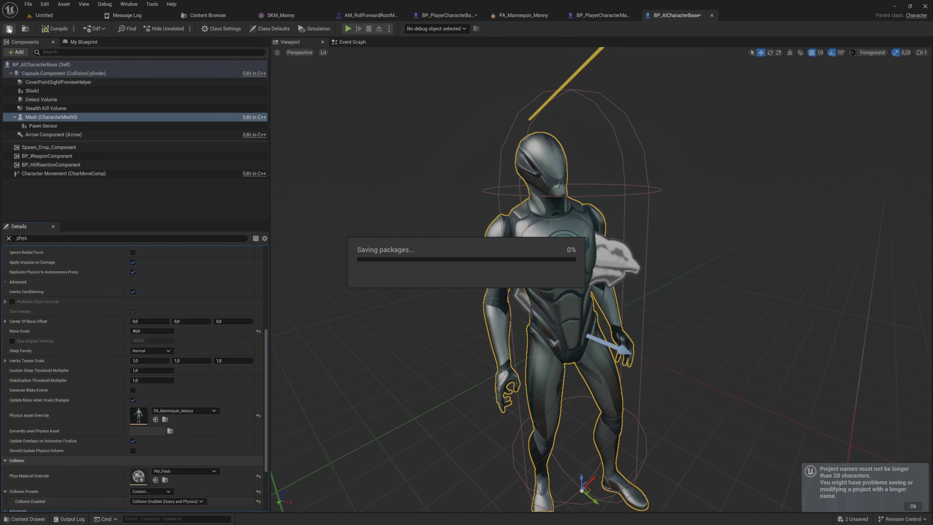
- Check the Physics Asset Override of the character mesh in BP_PlayerCharacterMannequin
click(603, 17)
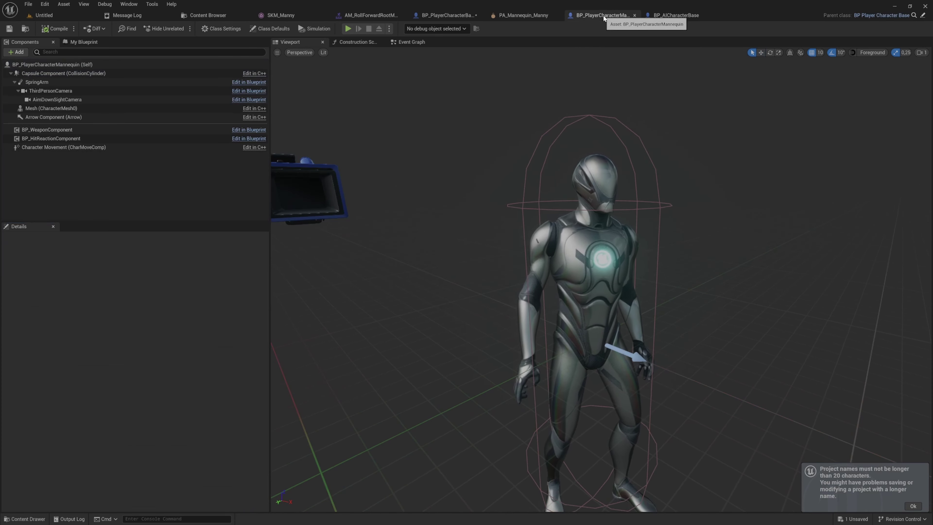
click(555, 262)
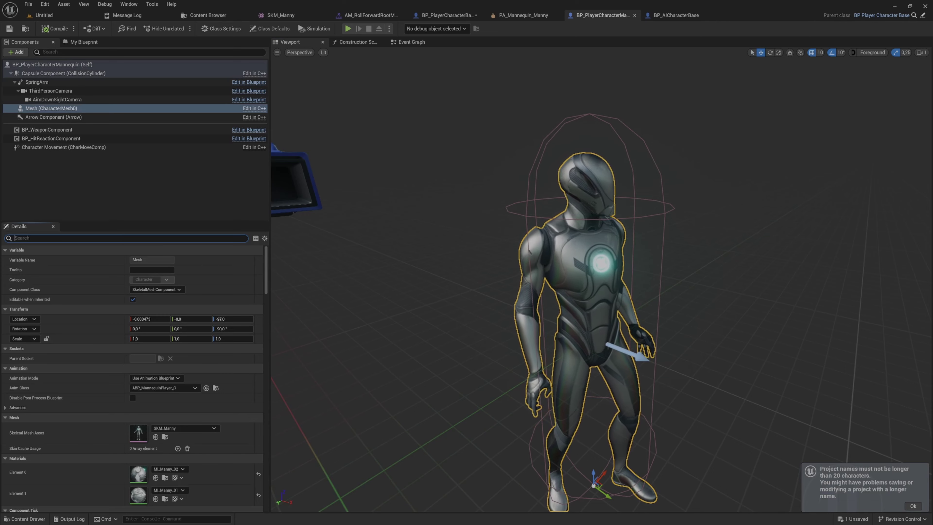
click(168, 238)
text(phyas)
key(BackSpace)
key(BackSpace)
text(s)
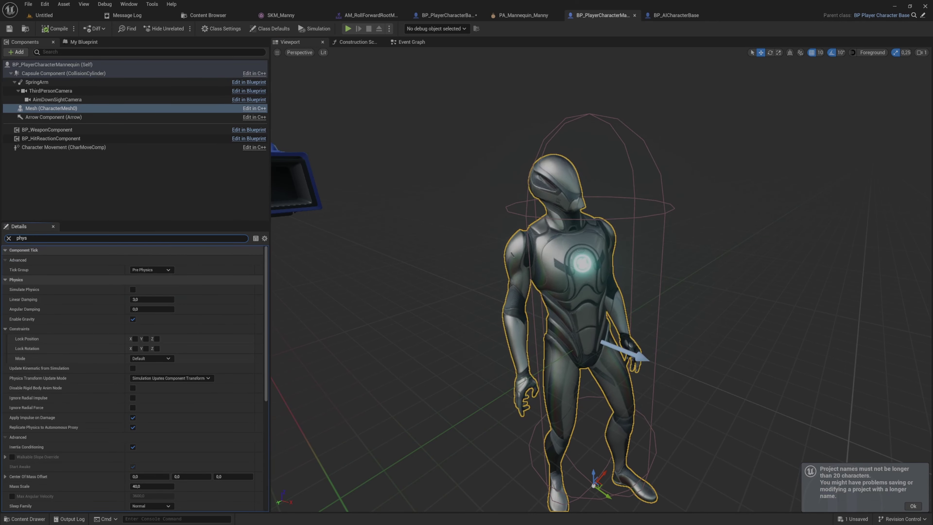
scroll(232, 379, down, 5)
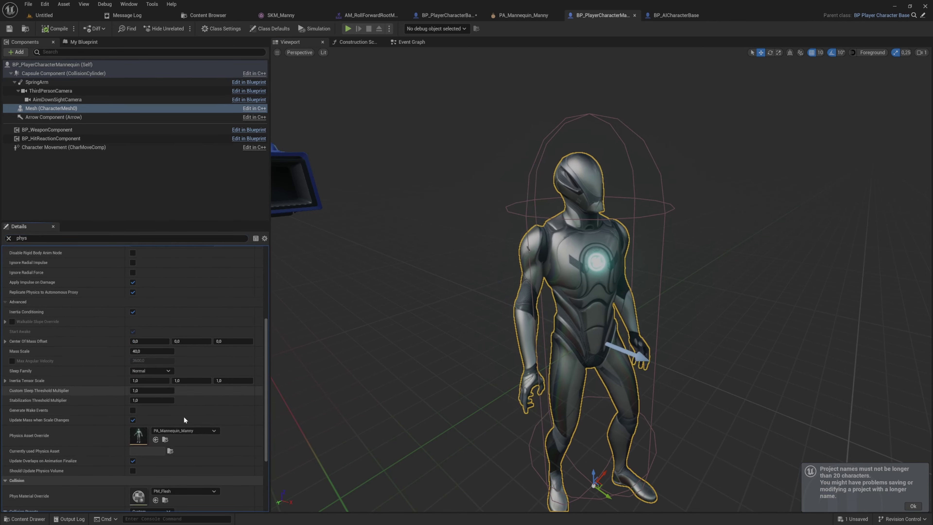
- Open the FeaturesMap_v2 level from the ThirdPersonKit Maps folder, saving the pending BP_PlayerCharacterBase changes
click(57, 18)
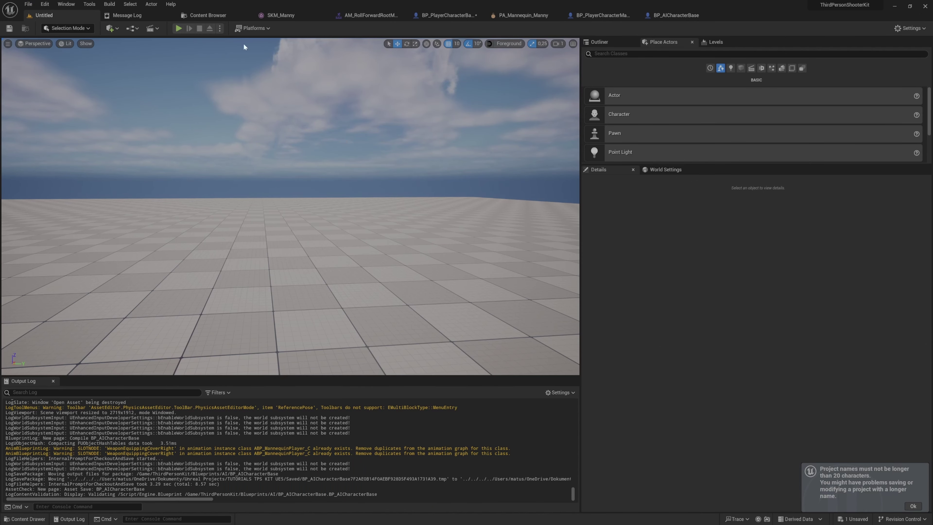
click(25, 4)
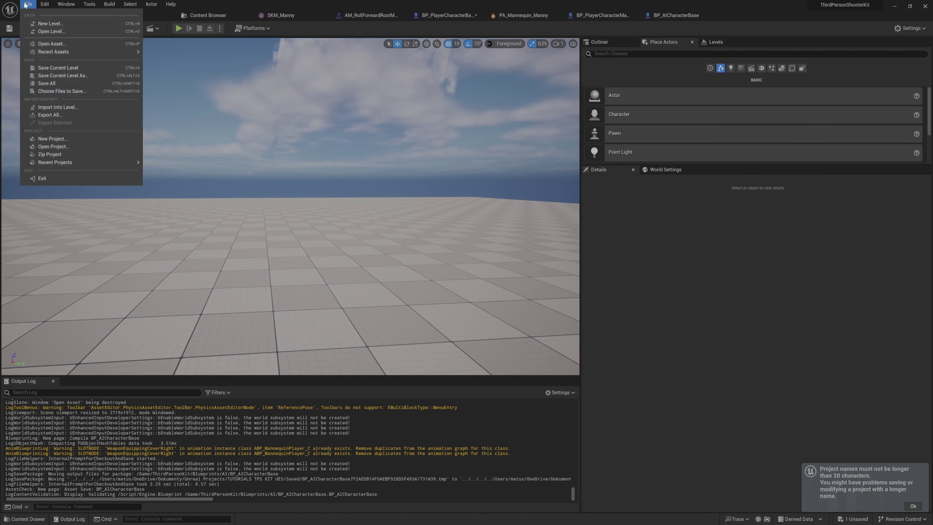
click(73, 33)
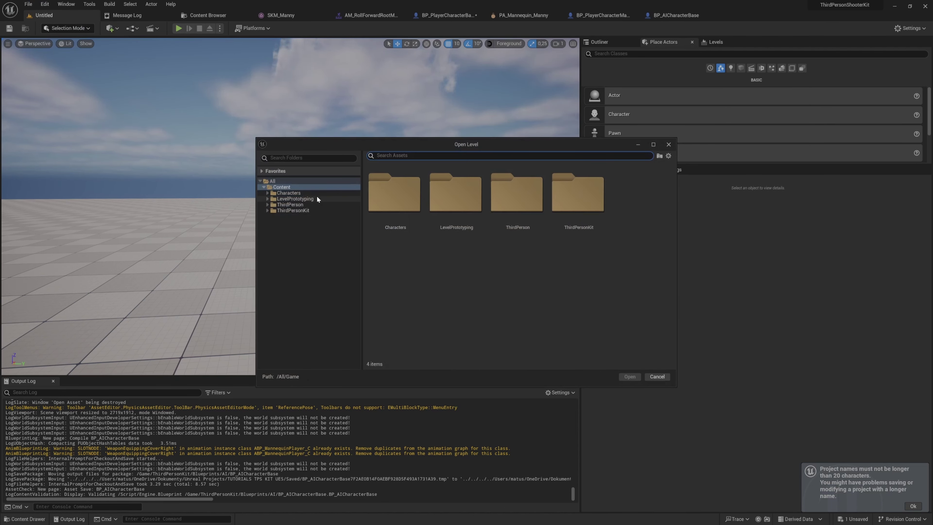
click(315, 210)
double_click(343, 210)
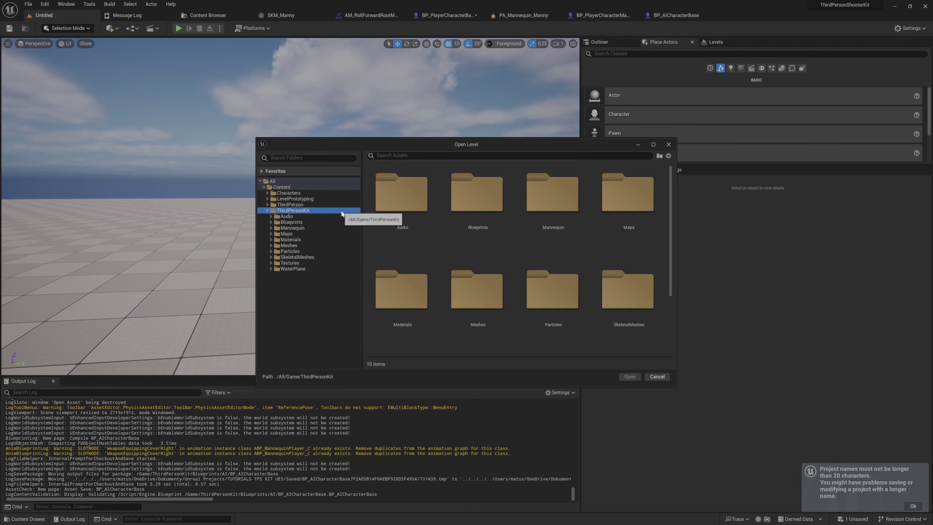
click(308, 234)
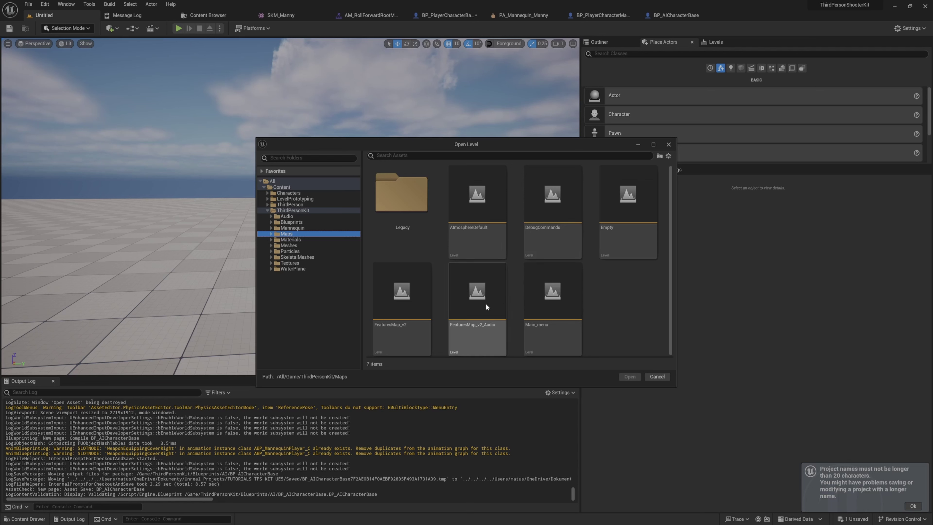
click(407, 294)
click(630, 376)
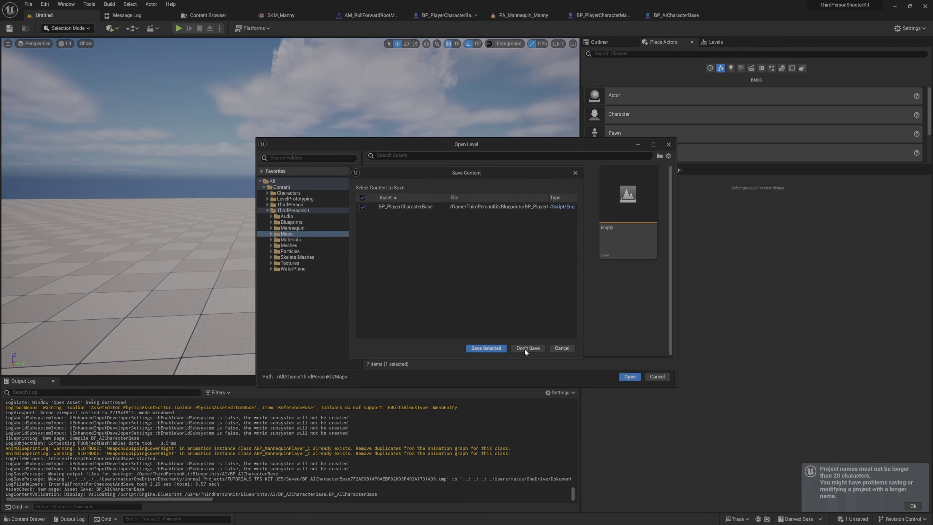
click(478, 349)
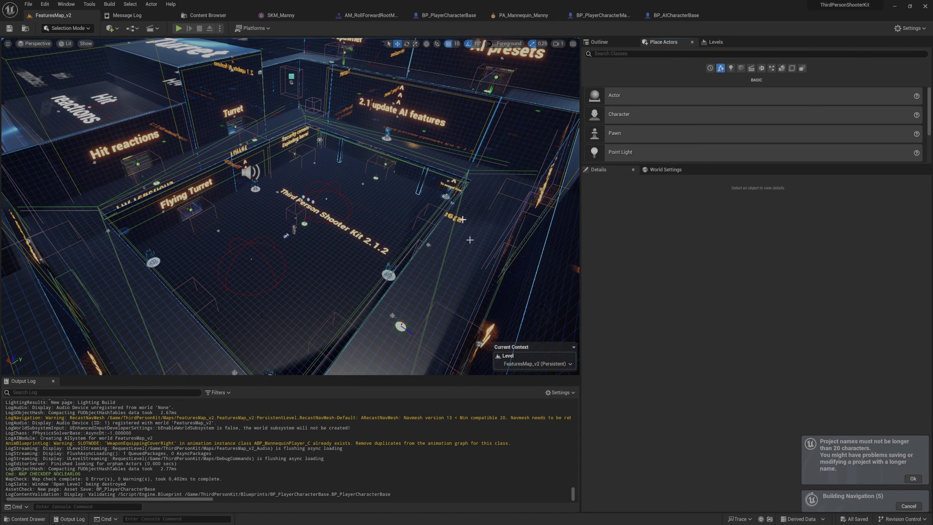
- Play-test FeaturesMap_v2, run the Manny player character around the hall to inspect its look and movement, and stop the session
click(181, 27)
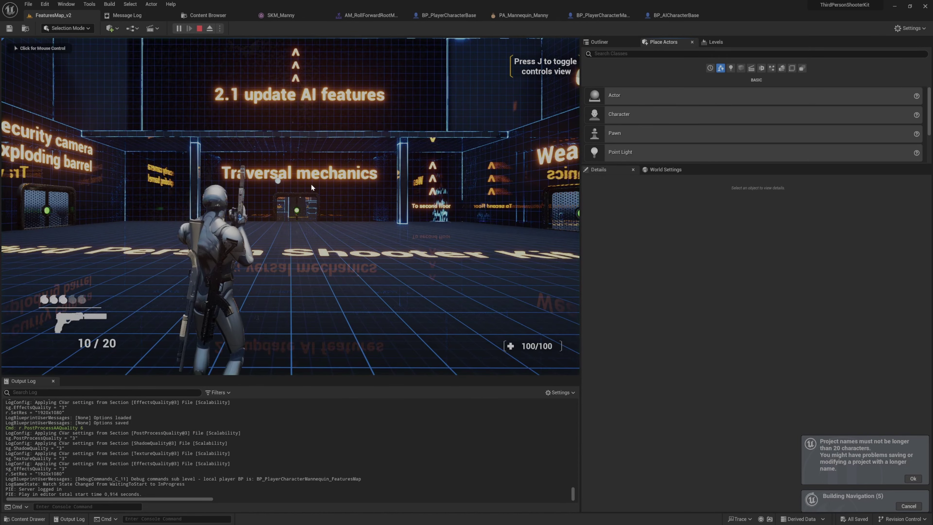
click(310, 183)
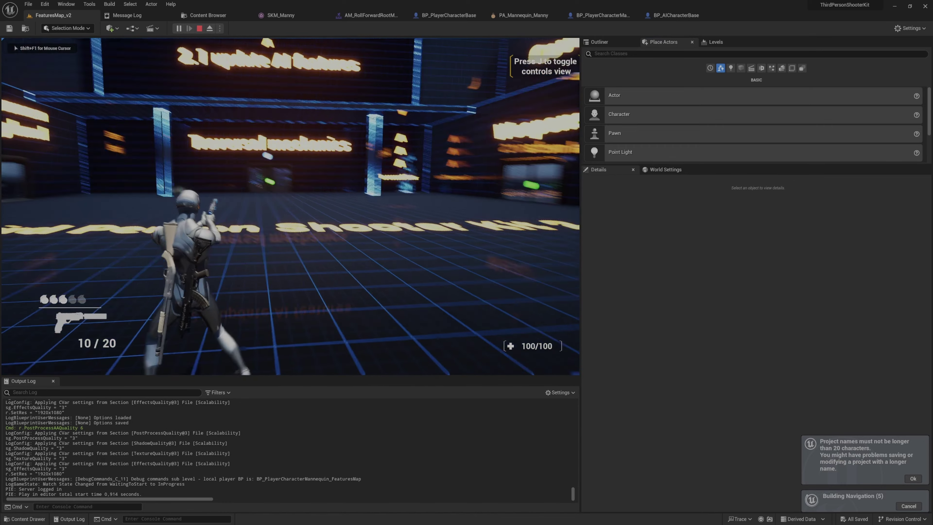
key(w)
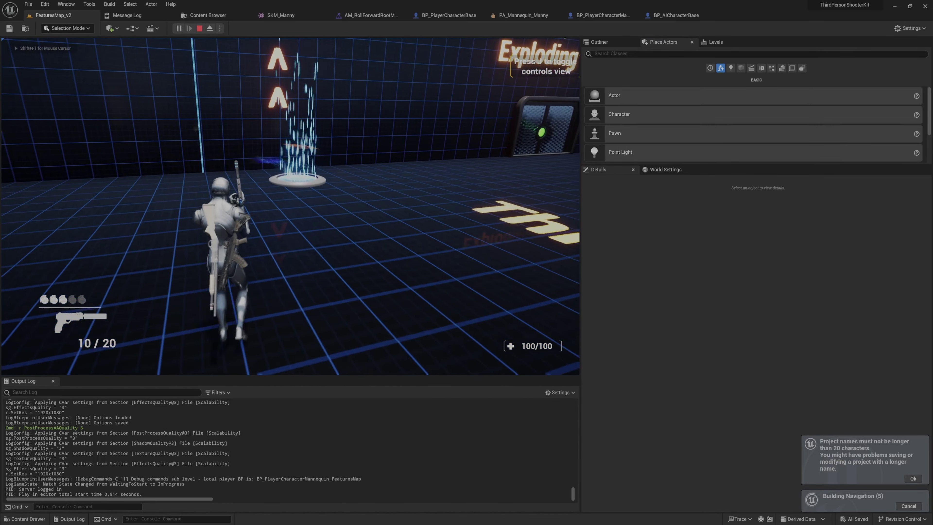
key(w)
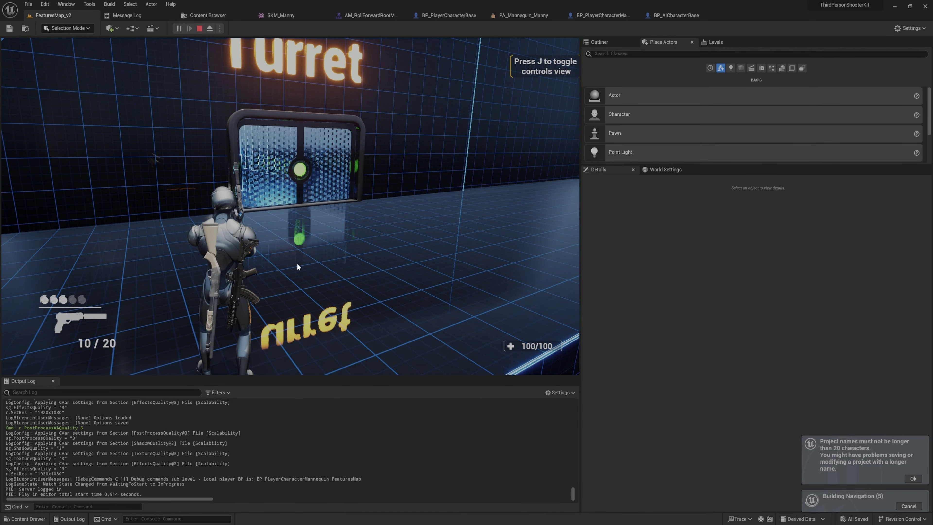
key(Escape)
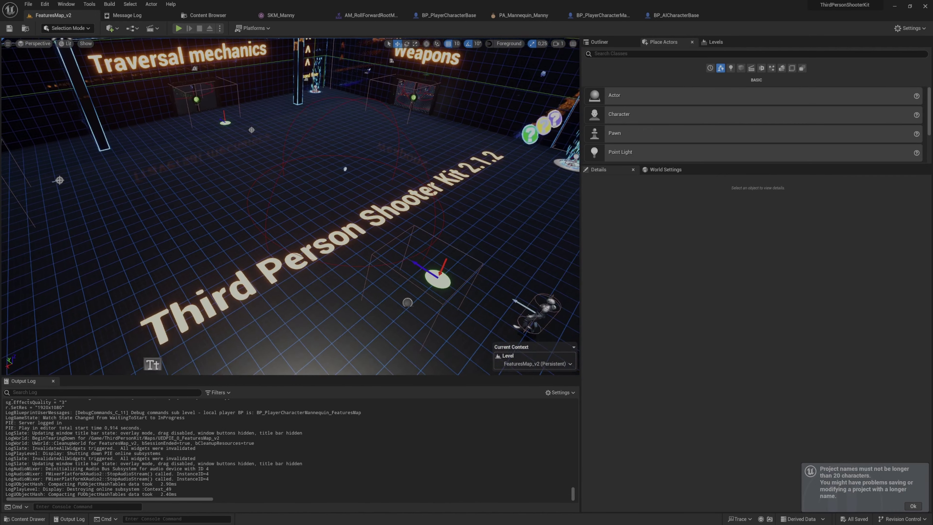
key(w)
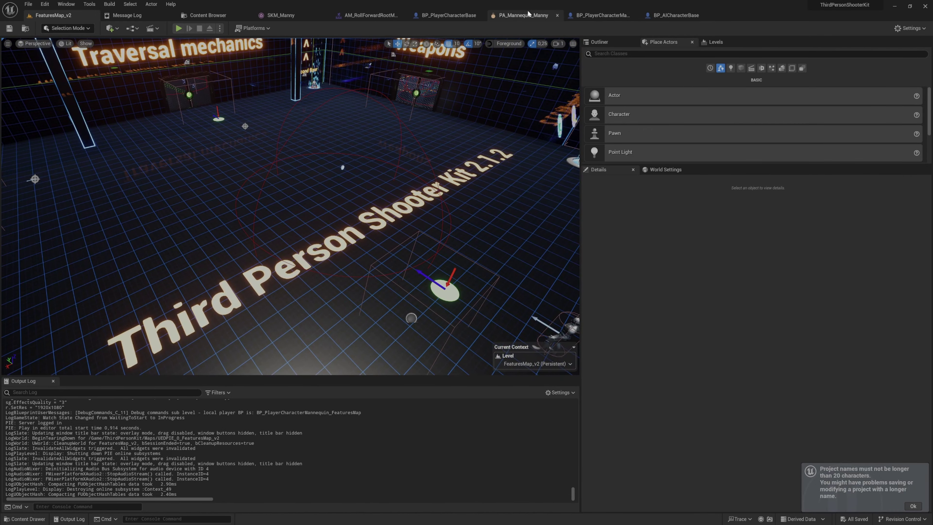
- Open MI_Manny_01 from the SKM_Manny material slots and open its parent material M_Mannequin
click(290, 16)
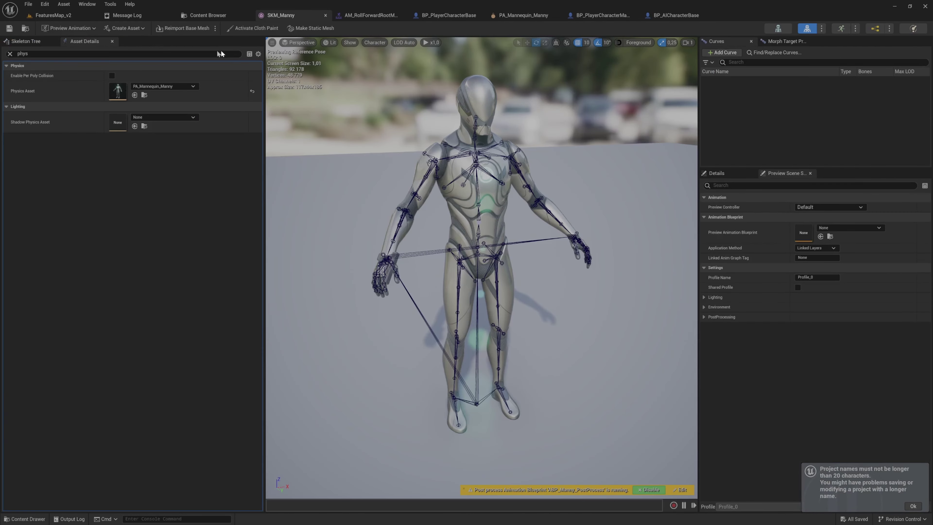
text(mater)
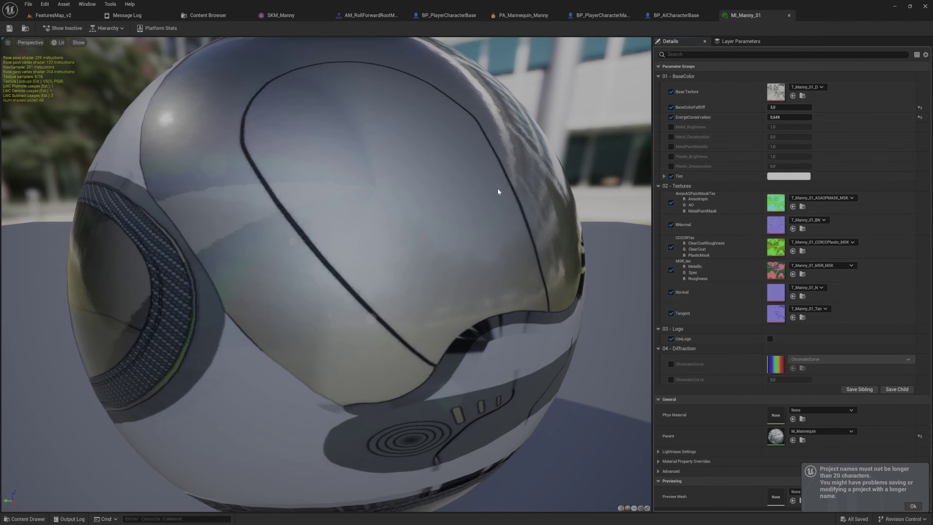
double_click(775, 436)
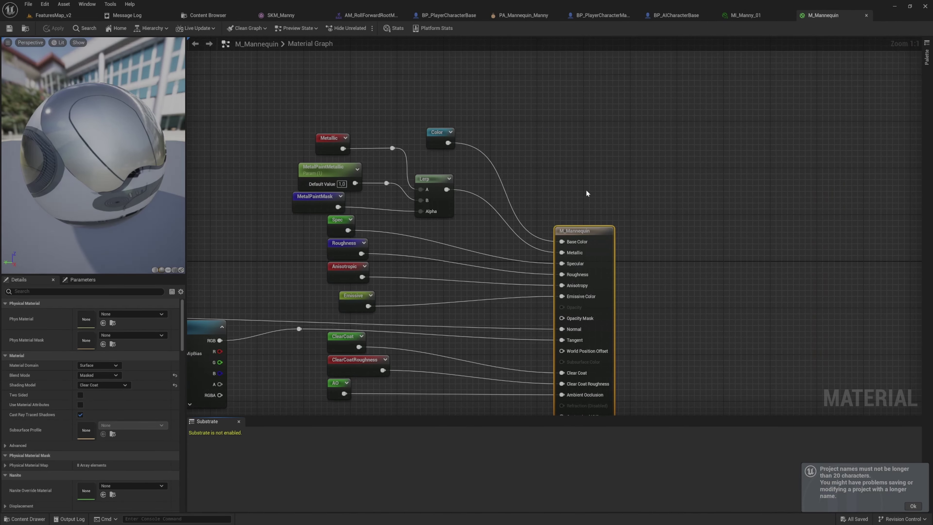
scroll(587, 191, down, 2)
right_drag(610, 194, 542, 167)
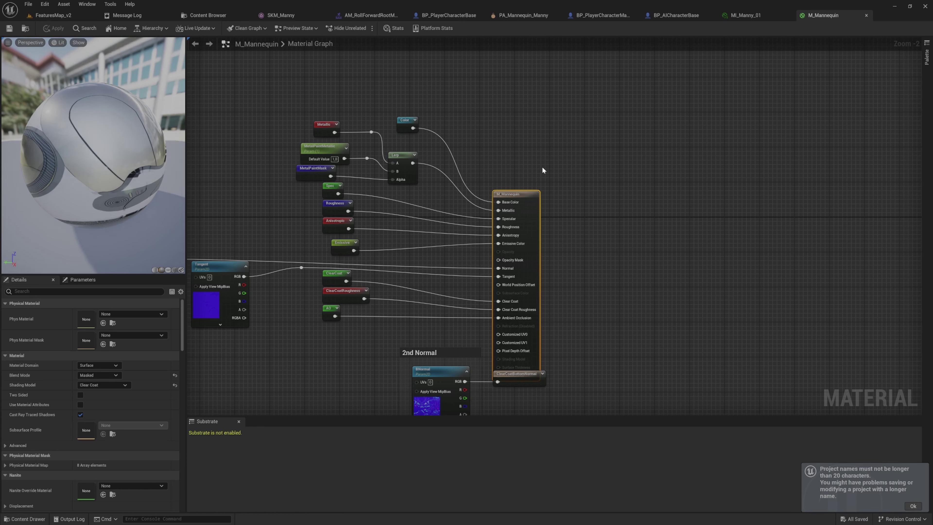
- Search the ThirdPersonKit Mannequin folder for "skm ma" and open the SKM_Mannequin skeletal mesh
click(207, 16)
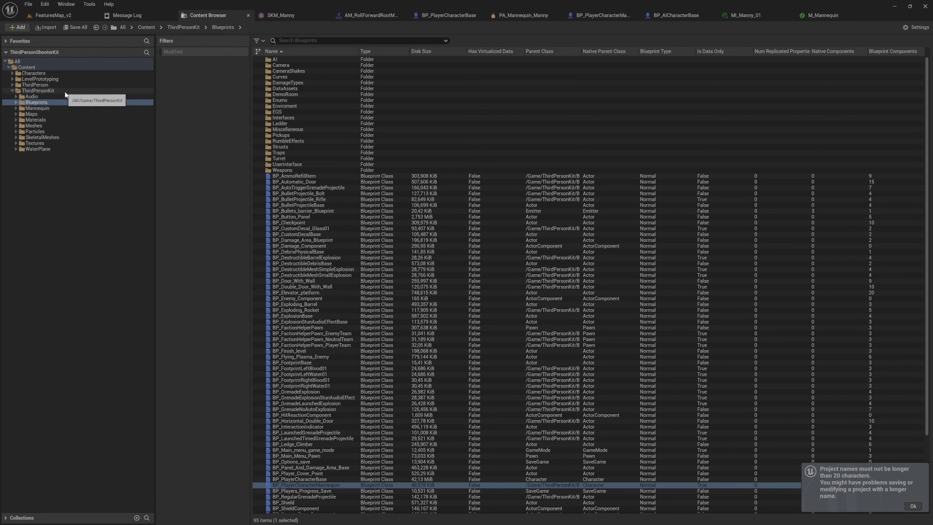
click(65, 108)
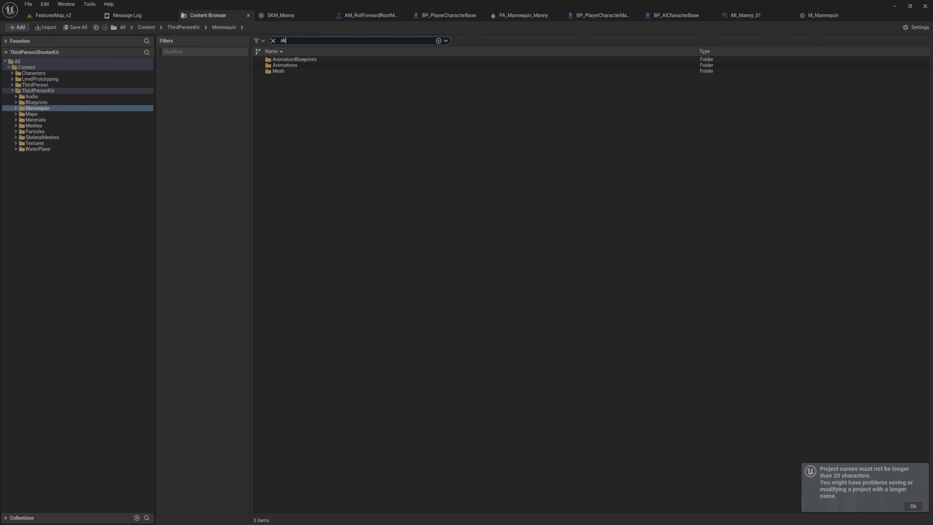
text(m ma)
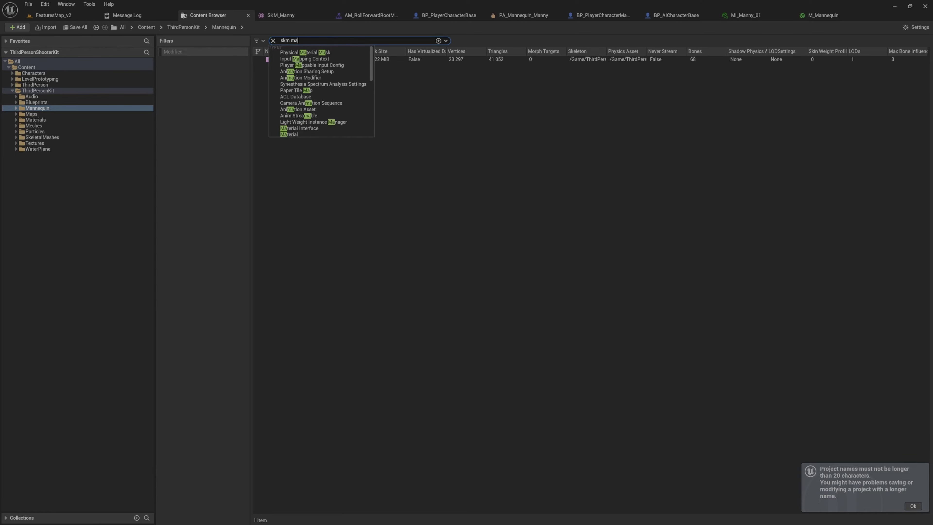
click(415, 60)
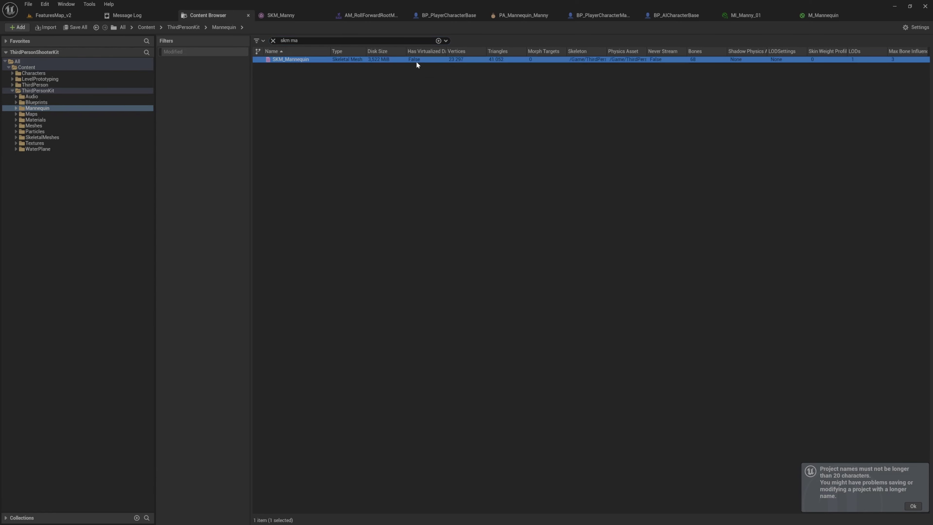
double_click(416, 60)
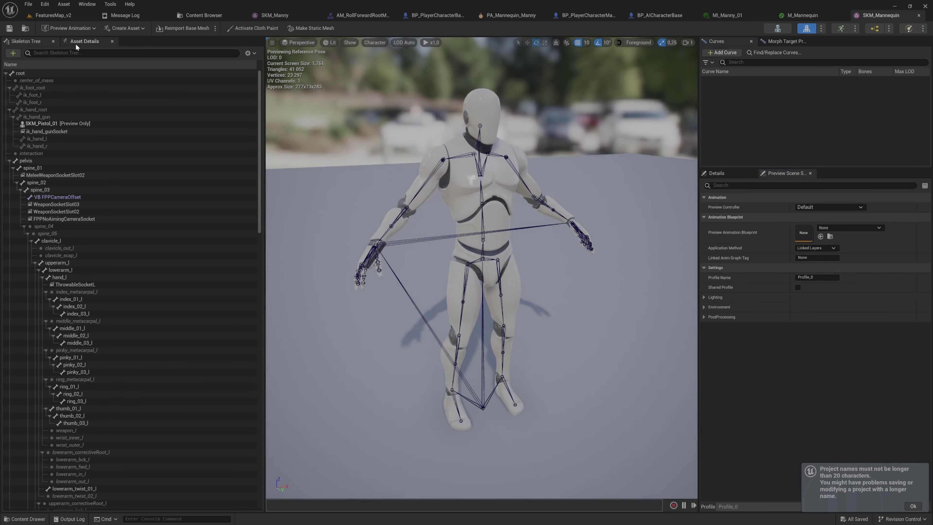
- Copy the "TPS Kit Hide with dissolve function" comment and its MF_Hide_with_dissolve node from the SKM_Mannequin body material M_MannequinBody into M_Mannequin
click(76, 42)
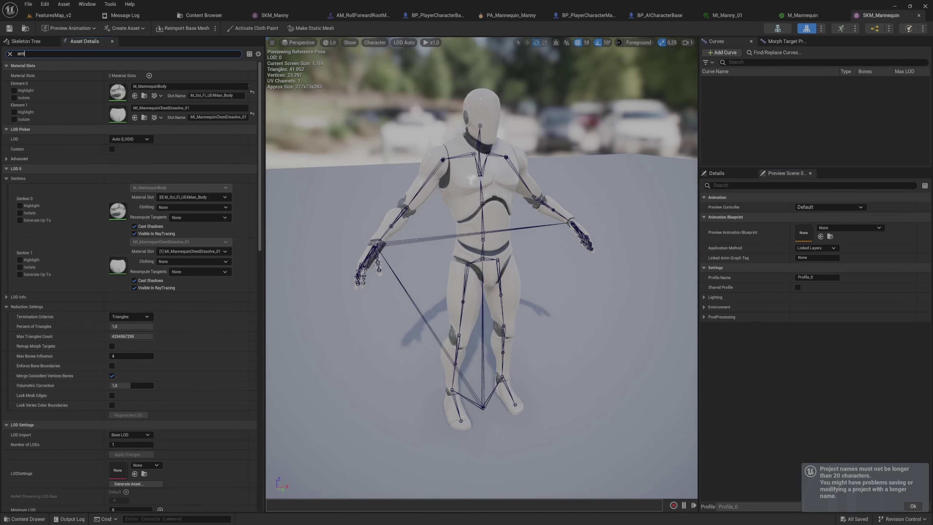
double_click(118, 92)
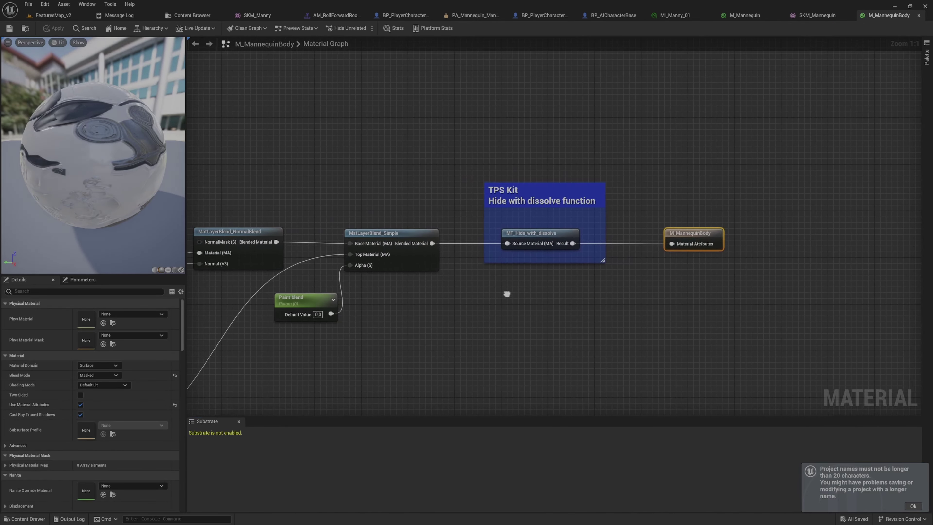
drag(476, 166, 623, 285)
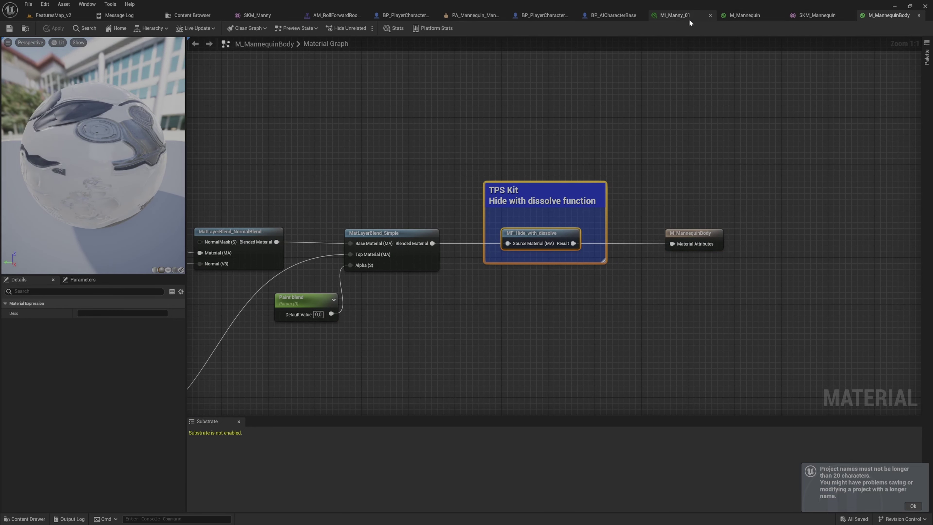
click(739, 16)
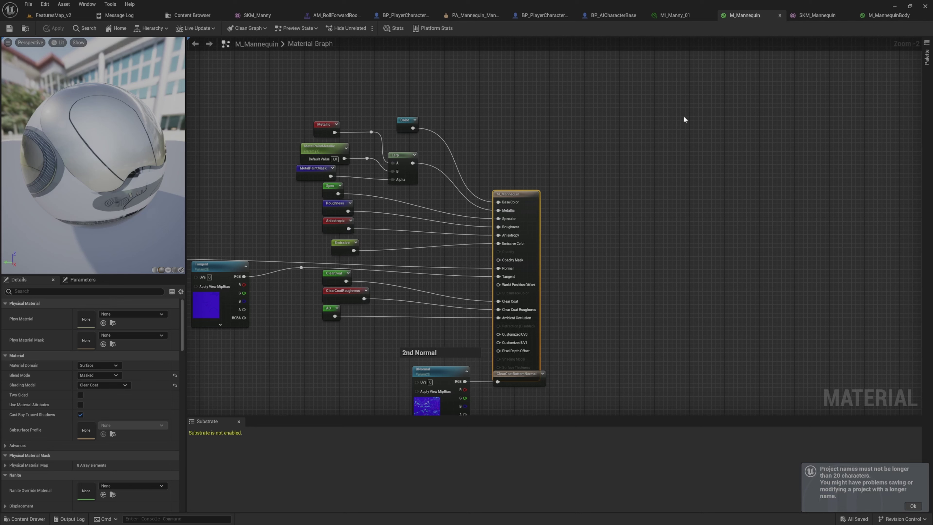
click(639, 197)
key(ctrl+v)
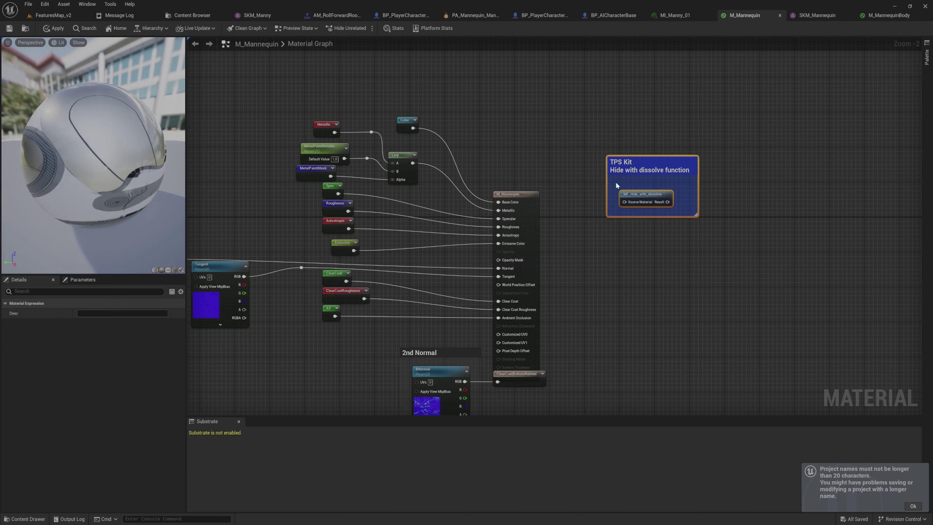
- Move the M_Mannequin result node closer to the pasted dissolve group and add a MakeMaterialAttributes node to the graph
drag(536, 217, 576, 177)
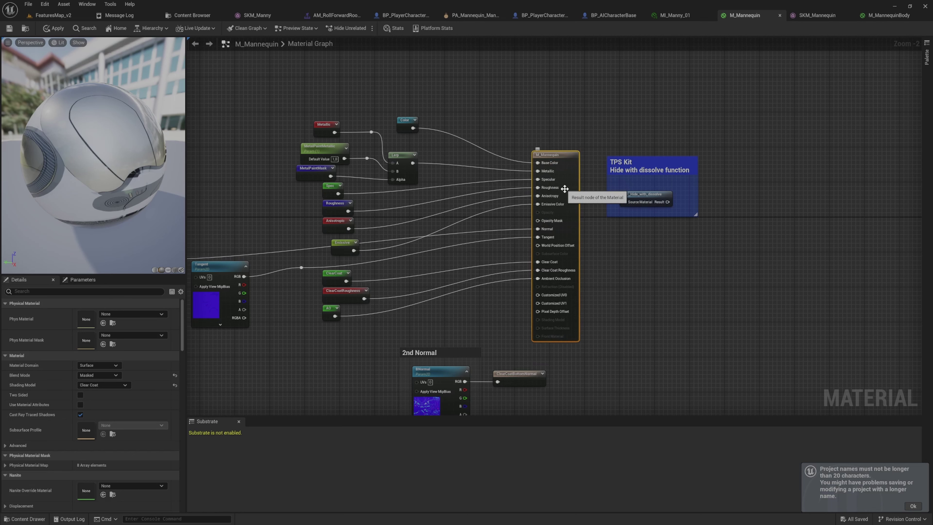
right_drag(565, 189, 587, 255)
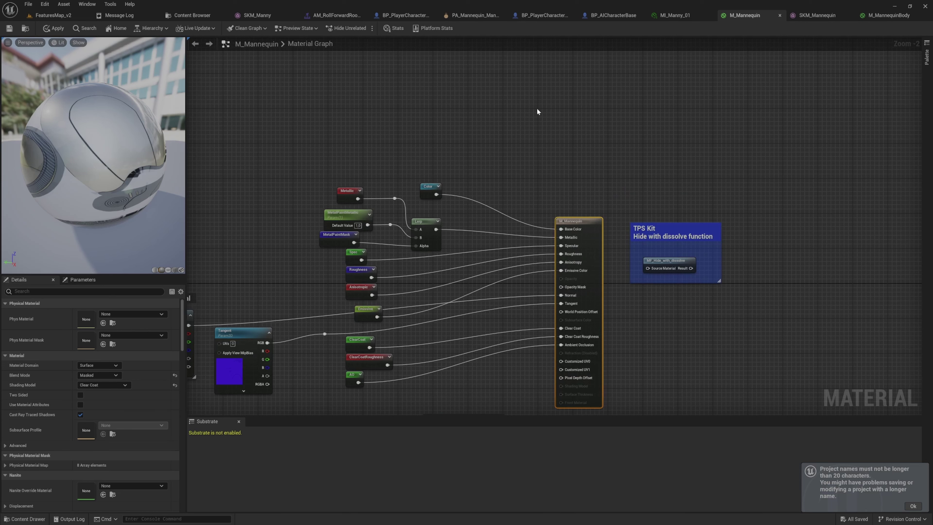
right_drag(537, 111, 530, 112)
right_click(541, 116)
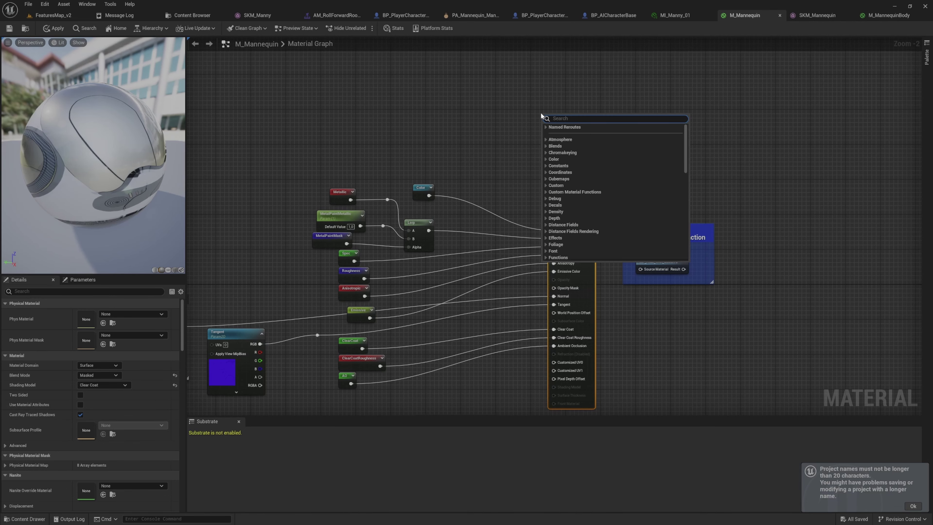
text(mak)
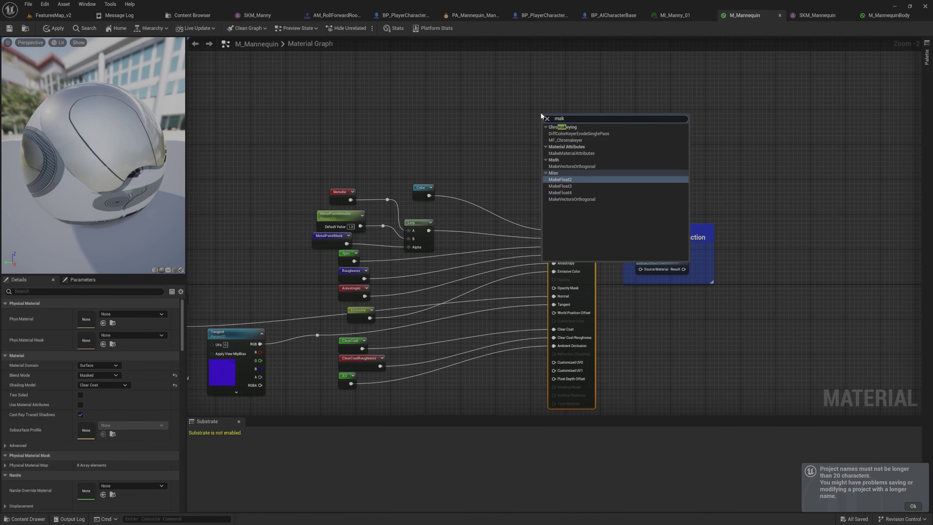
text(emat)
key(Return)
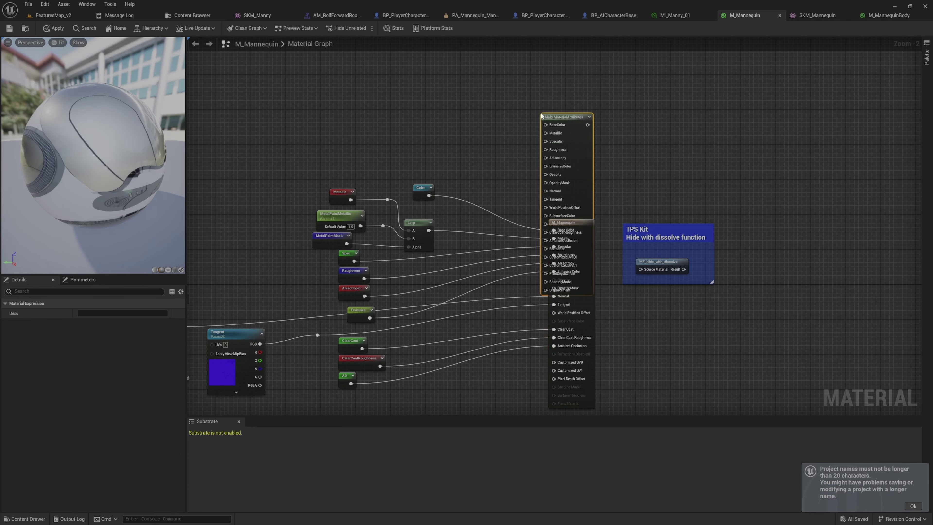
- Place the MakeMaterialAttributes node beside the M_Mannequin result node and shift the dissolve group farther away from both
drag(576, 186, 632, 287)
drag(703, 198, 671, 312)
click(737, 256)
drag(732, 192, 672, 274)
drag(696, 225, 819, 225)
- Transfer all connected material inputs, from Base Color through Ambient Occlusion, from the M_Mannequin result node to the matching MakeMaterialAttributes pins
right_drag(605, 288, 601, 192)
scroll(597, 123, up, 2)
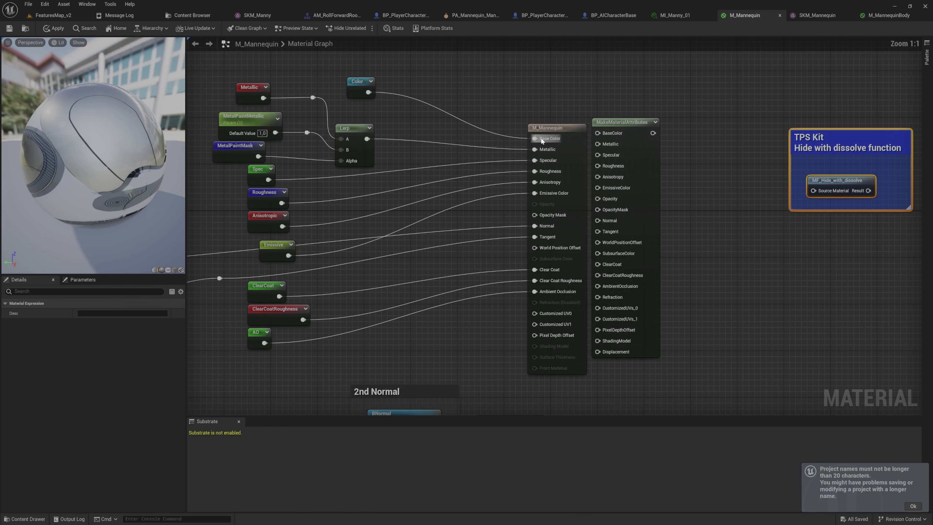
ctrl+drag(542, 141, 607, 144)
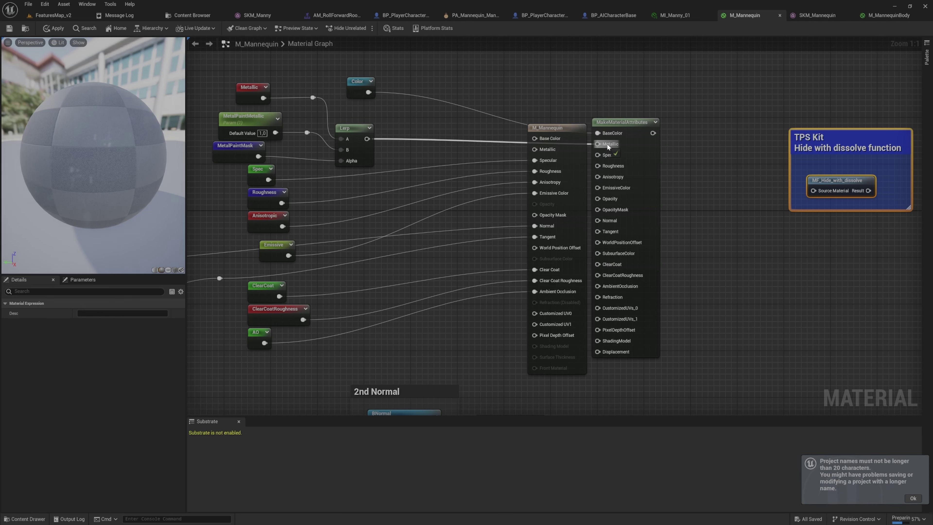
ctrl+drag(556, 160, 609, 167)
ctrl+drag(553, 183, 611, 187)
ctrl+drag(541, 228, 609, 222)
ctrl+drag(550, 238, 617, 233)
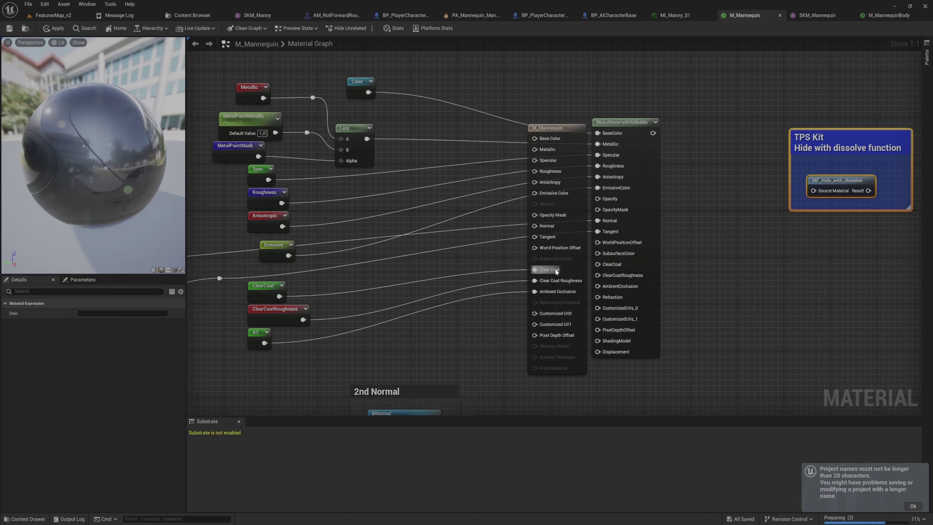
ctrl+drag(554, 270, 609, 267)
ctrl+drag(557, 282, 620, 289)
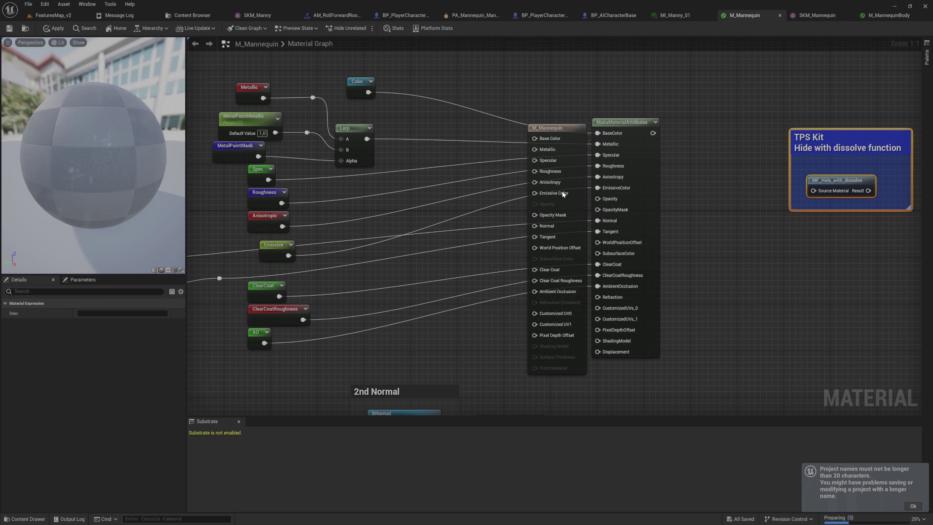
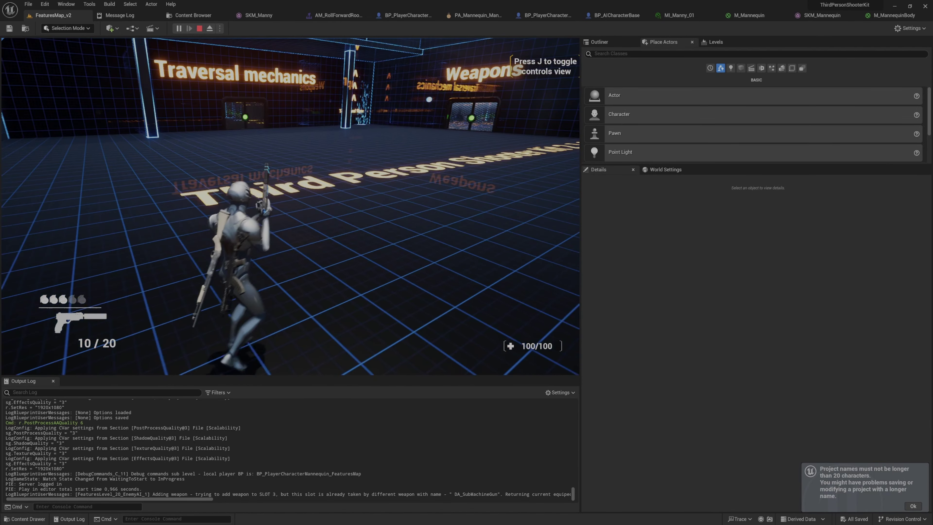
- Kill the player character twice in the running level to check its death dissolve, stop the session, and dismiss the project name notification
key(w)
key(k)
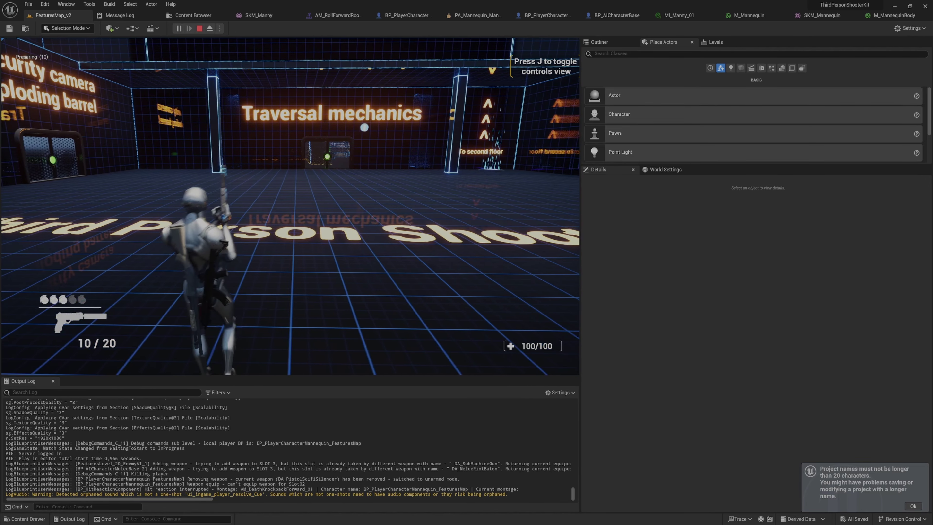
key(k)
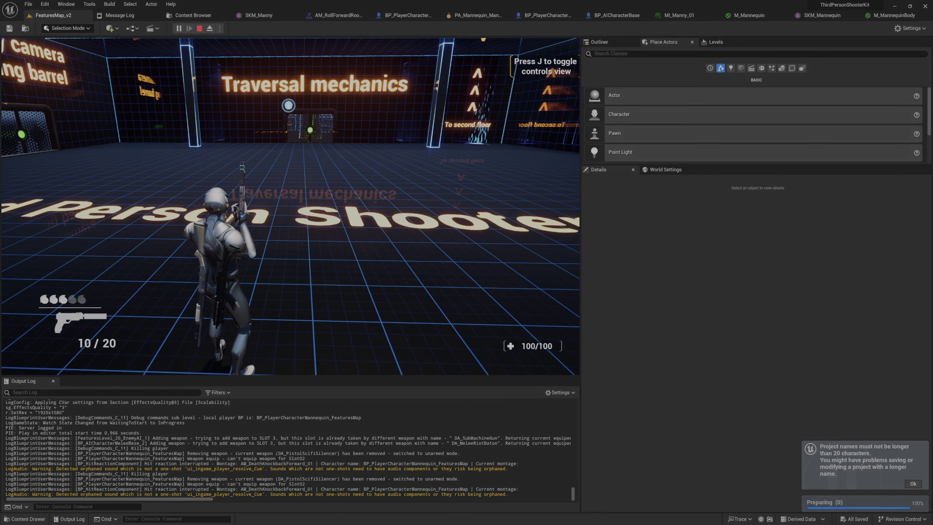
key(Escape)
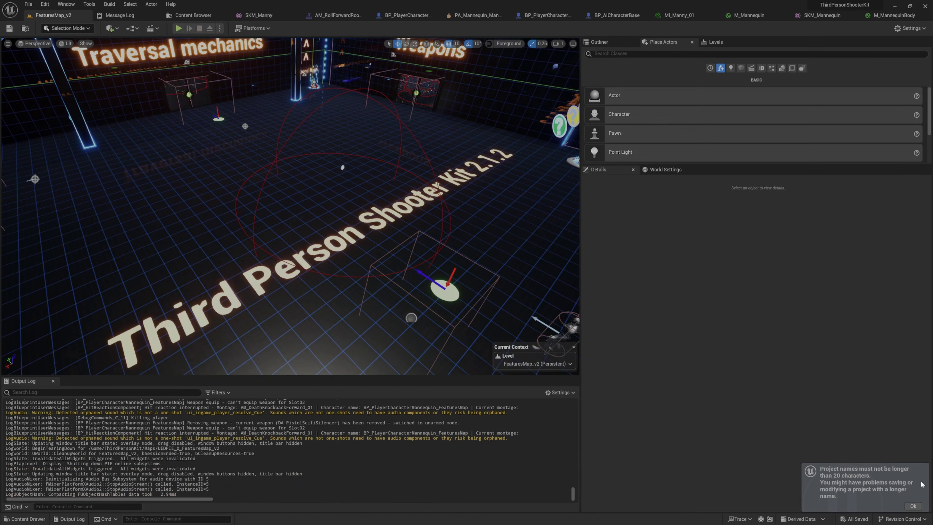
click(914, 507)
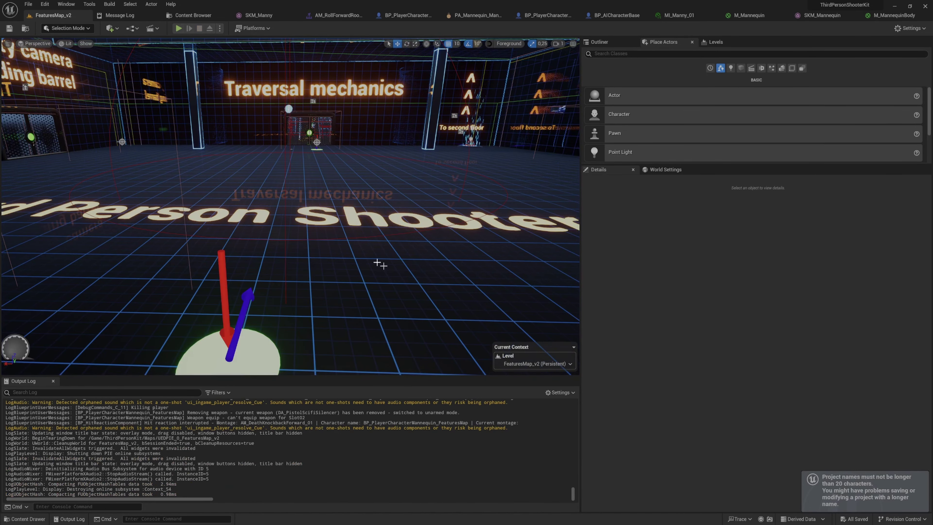
scroll(378, 253, down, 5)
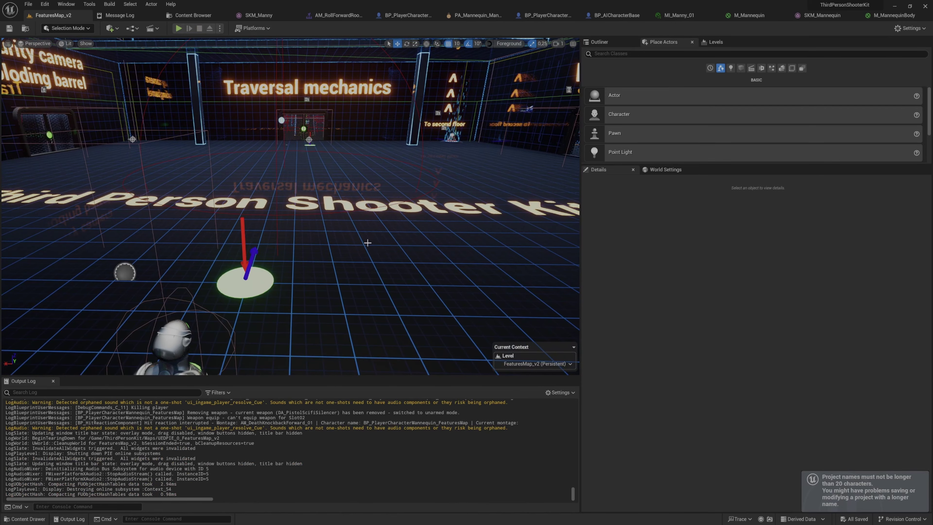
- Run the level, aim and fire the pump shotgun once, pause, and detach the camera to view the character from the side
key(alt+p)
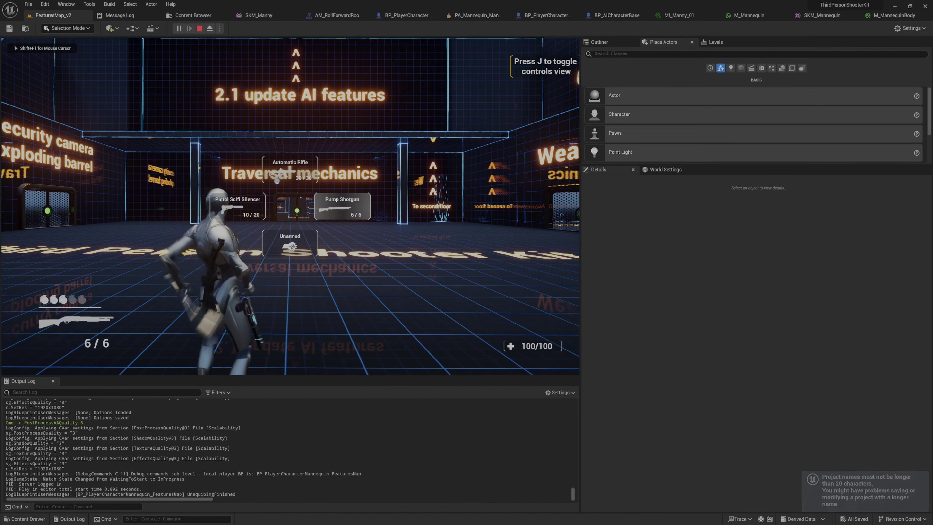
right_click(290, 206)
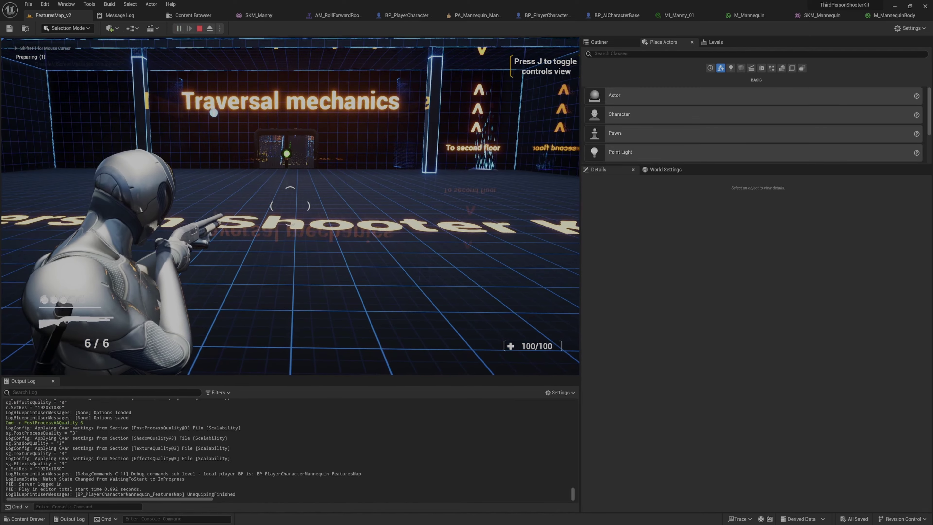
click(290, 206)
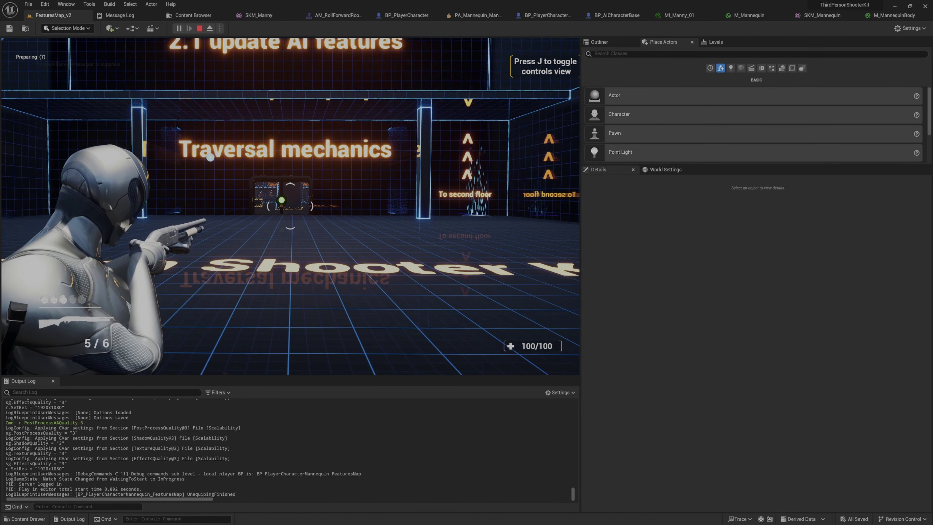
key(Pause)
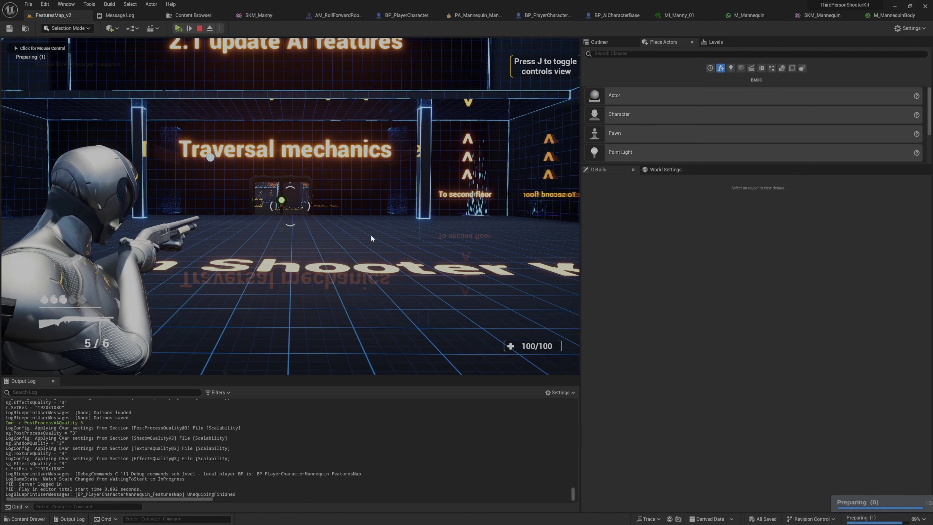
key(F8)
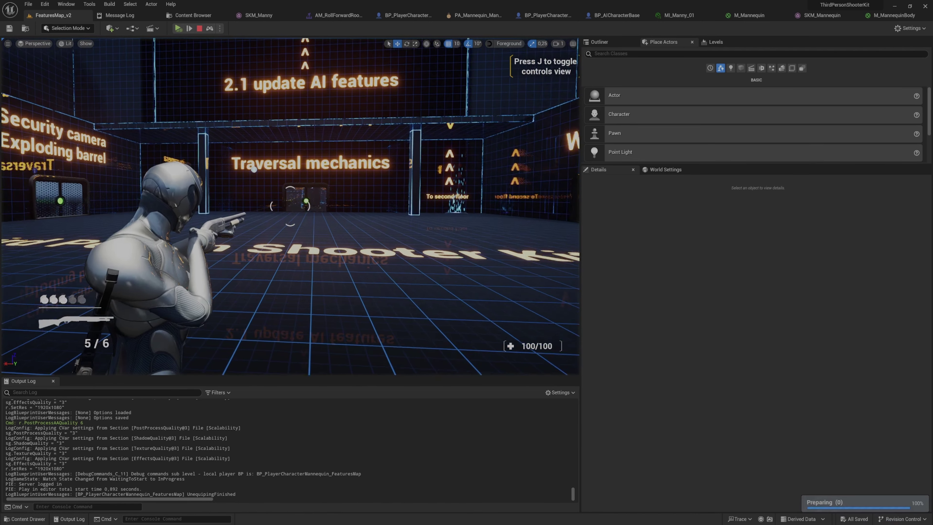
right_drag(370, 236, 238, 235)
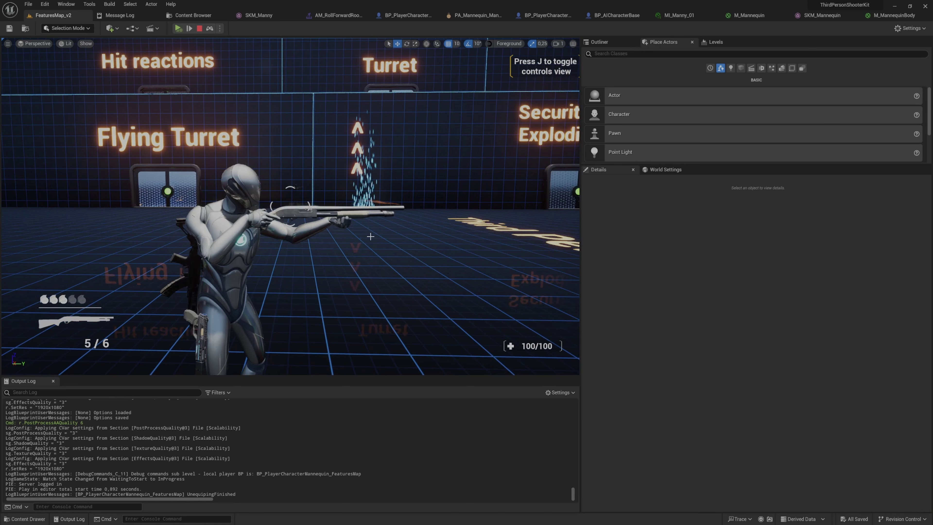
- Resume the game, examine up close how the character's hands grip the shotgun while aiming, and stop the session
key(Pause)
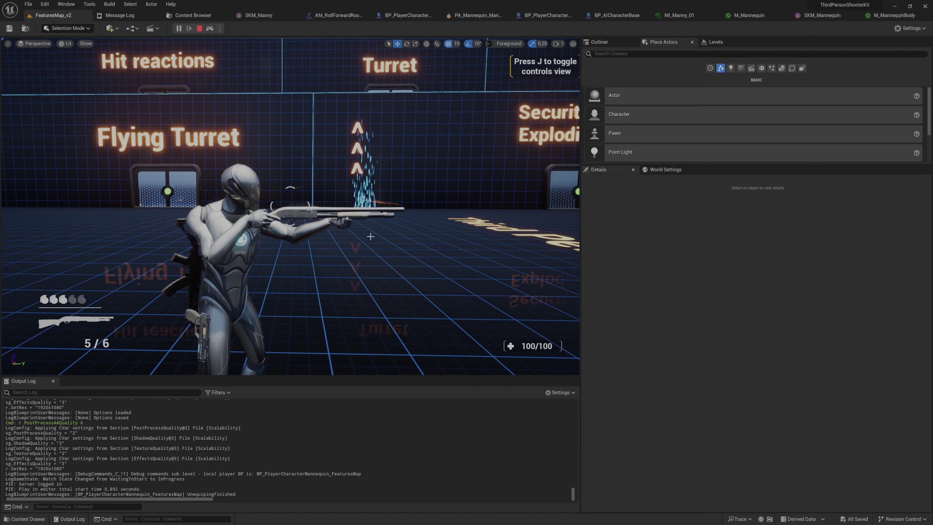
right_drag(371, 237, 239, 268)
key(w)
key(s)
key(d)
key(a)
key(d)
key(a)
right_drag(354, 219, 380, 209)
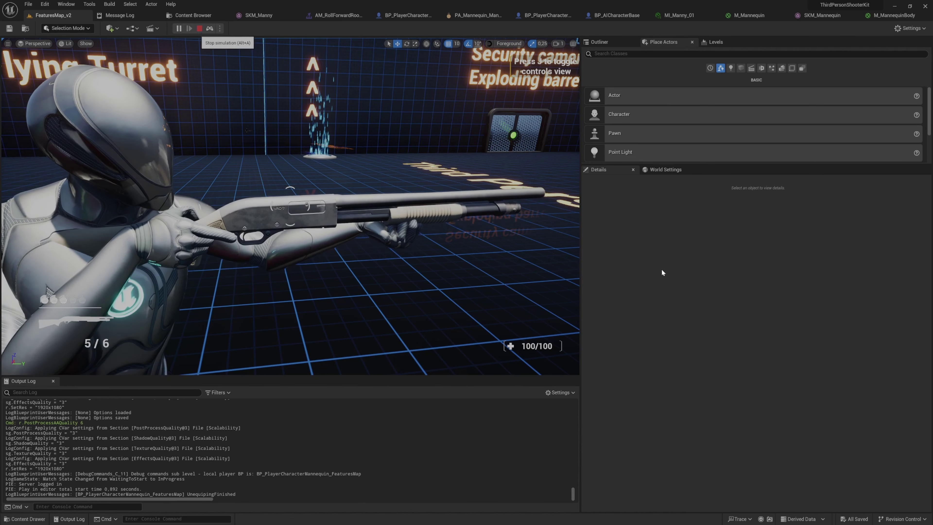
key(Escape)
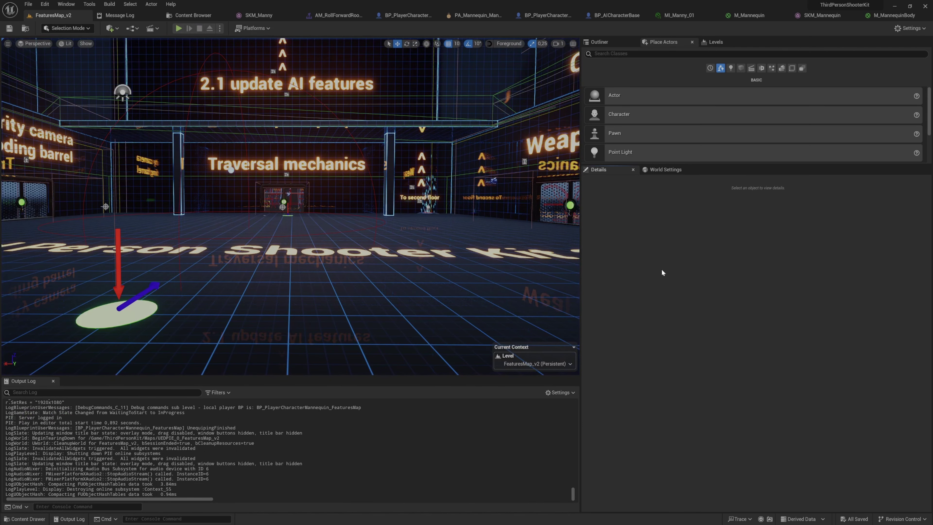
- Search the project assets for the shotgun data asset and open DA_Shotgun
key(ctrl+p)
text(da)
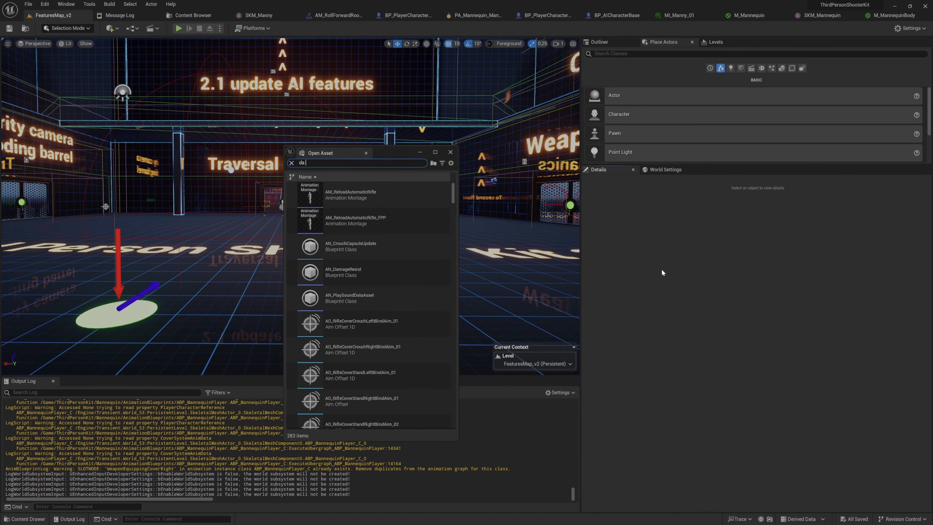
text( sho)
key(Down)
key(Down)
key(Down)
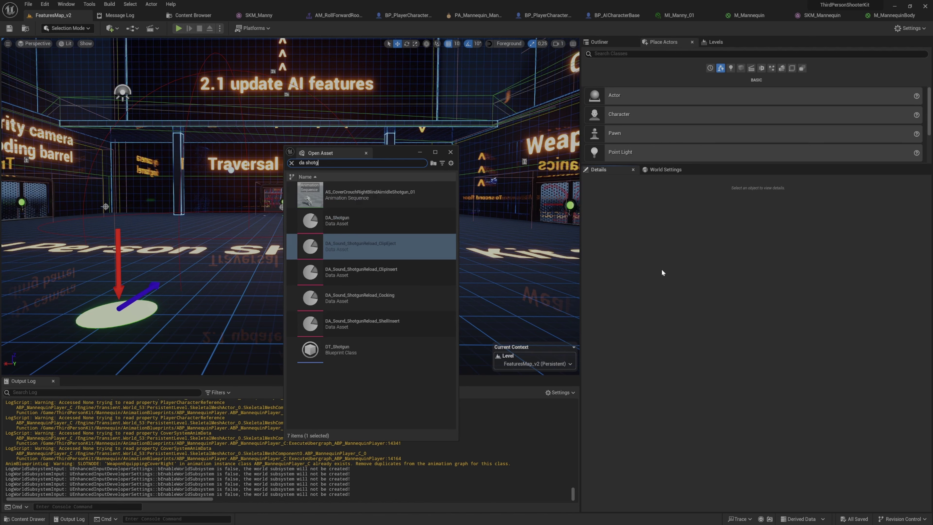
key(Up)
key(Return)
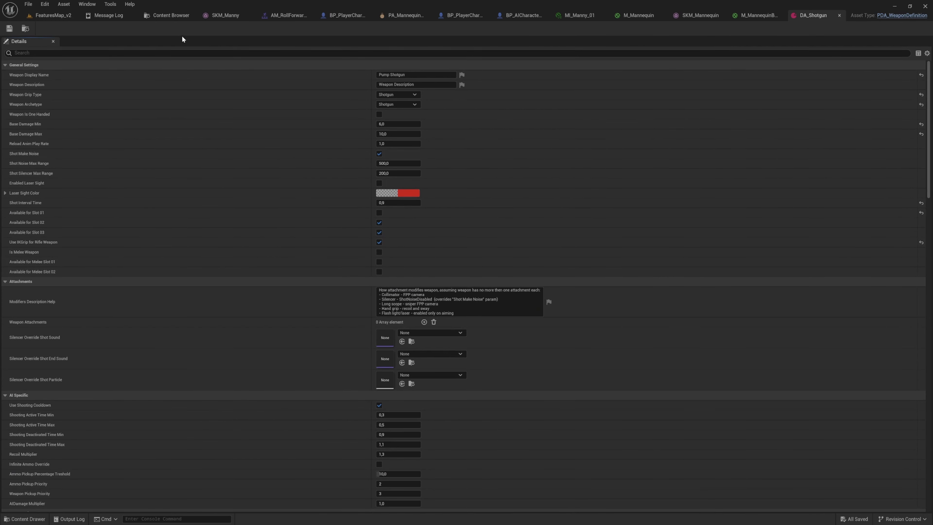
- Collapse DA_Shotgun's General Settings, Attachments and AI Specific categories and expand Mesh under Asset Settings to examine the weapon's in-hand offsets
click(192, 65)
click(189, 75)
click(187, 85)
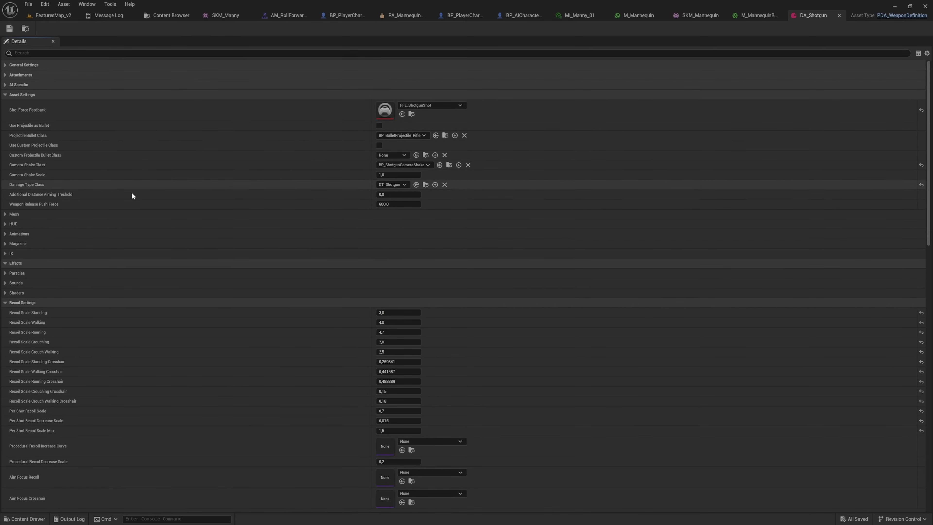
click(286, 95)
click(287, 95)
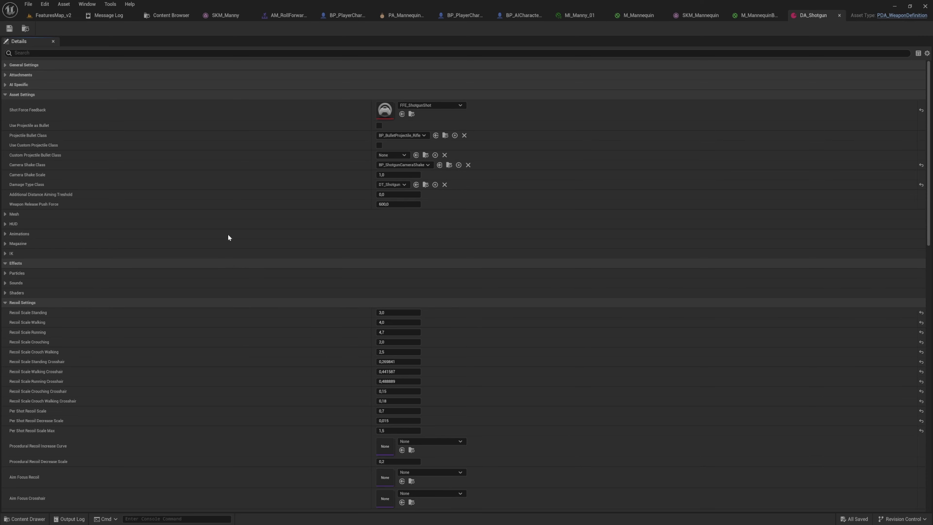
click(113, 215)
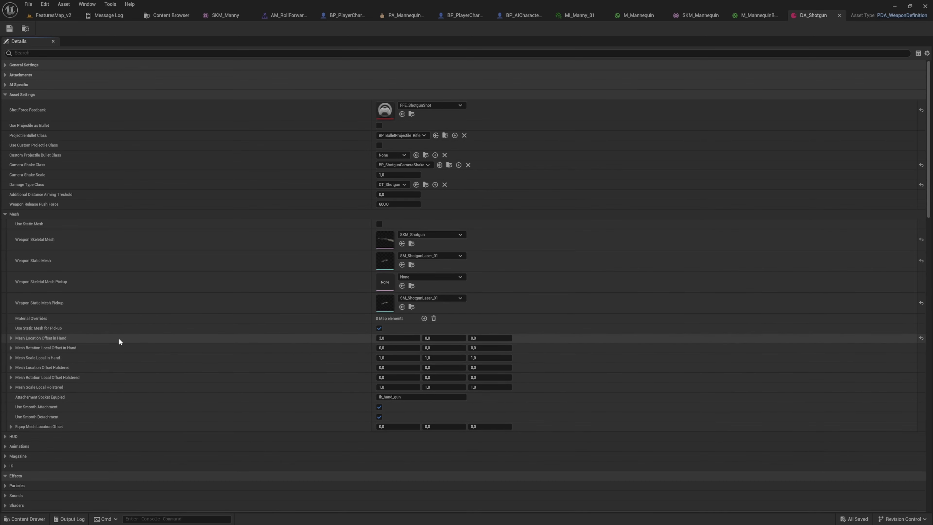
- Select the player character in FeaturesMap_v2, filter its details for "post pro", and open its grip post process data asset DA_GripPostProcessMannequinDefault
click(52, 17)
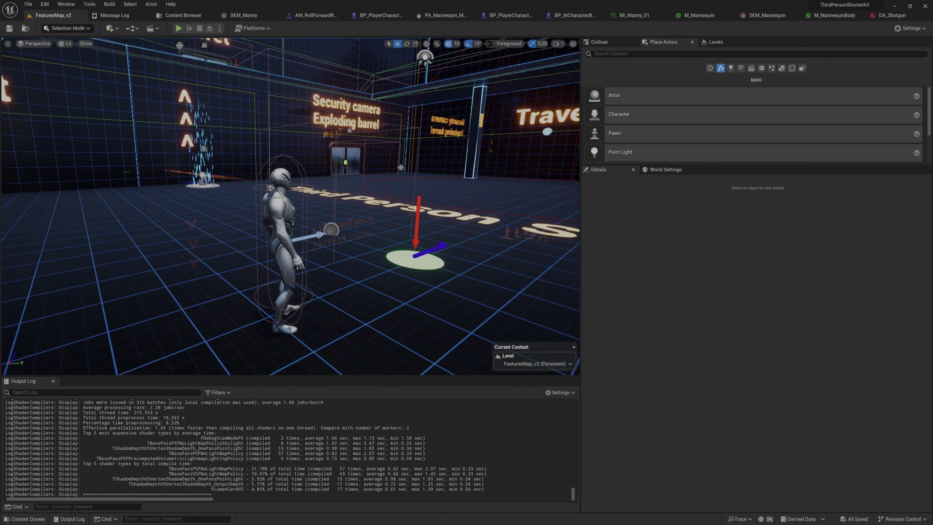
click(281, 220)
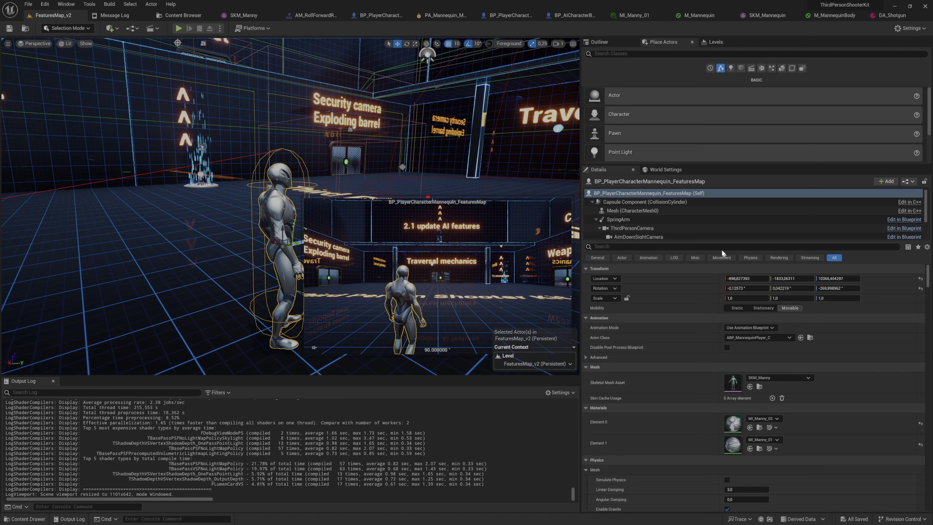
text(psot)
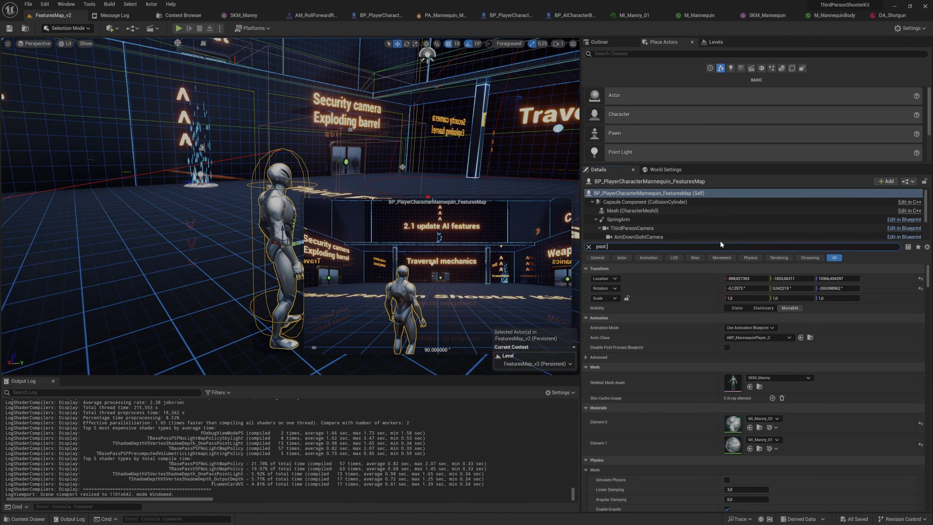
key(BackSpace)
key(BackSpace)
key(BackSpace)
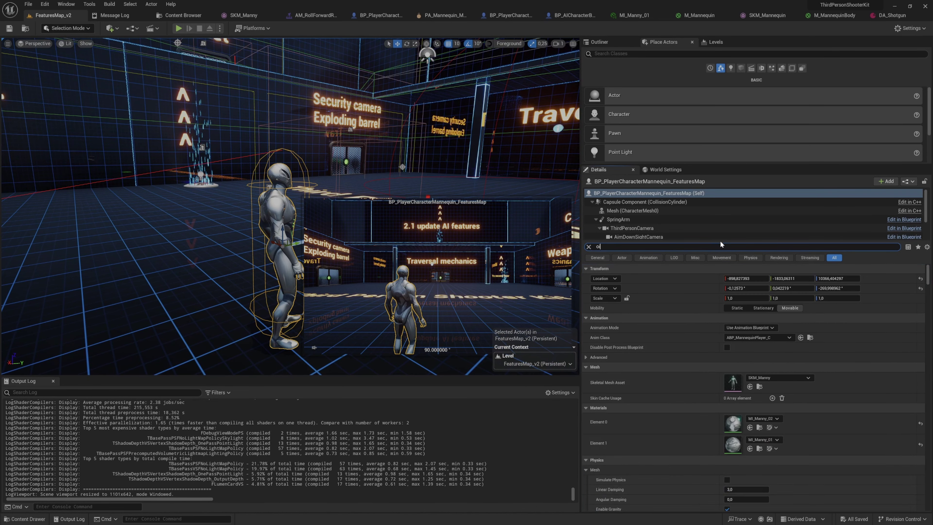
text(ost pro)
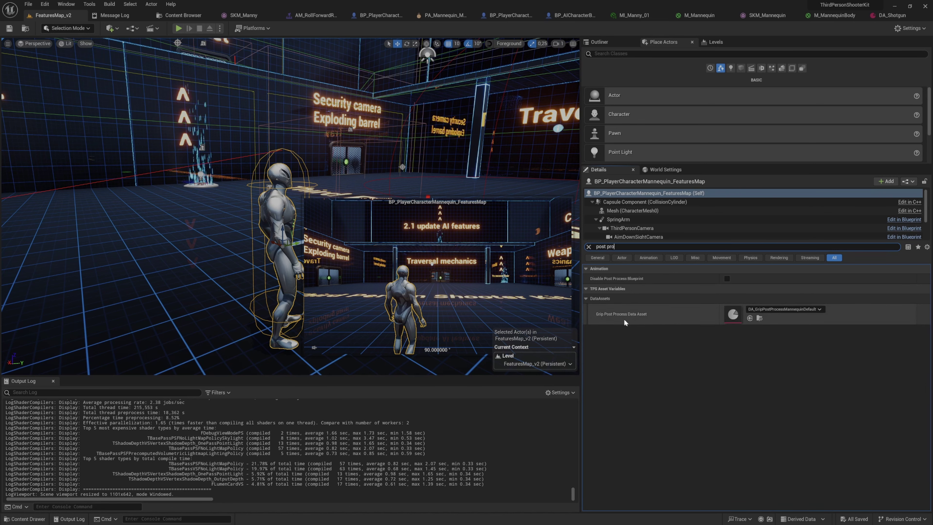
double_click(734, 314)
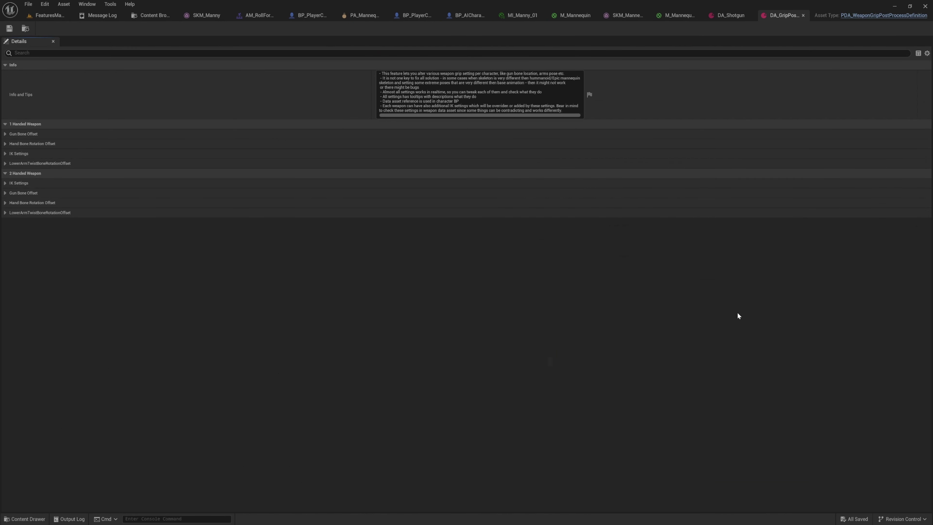
- Collapse the 1 Handed Weapon settings and expand Gun Bone Offset under 2 Handed Weapon in the grip data asset
drag(778, 16, 808, 16)
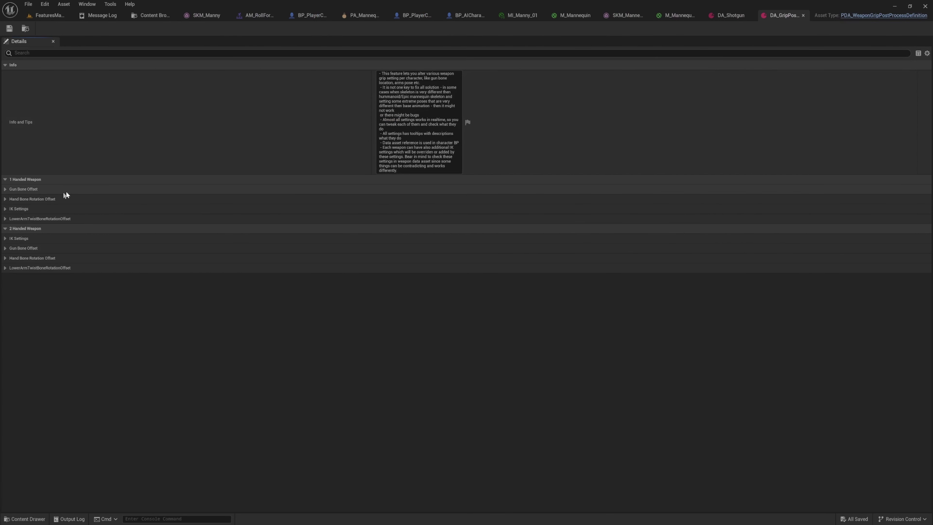
click(83, 181)
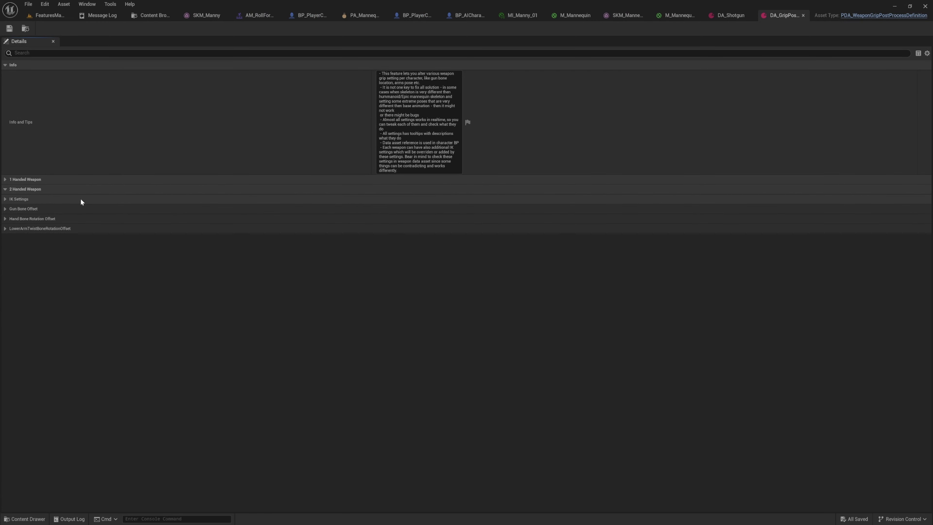
click(85, 209)
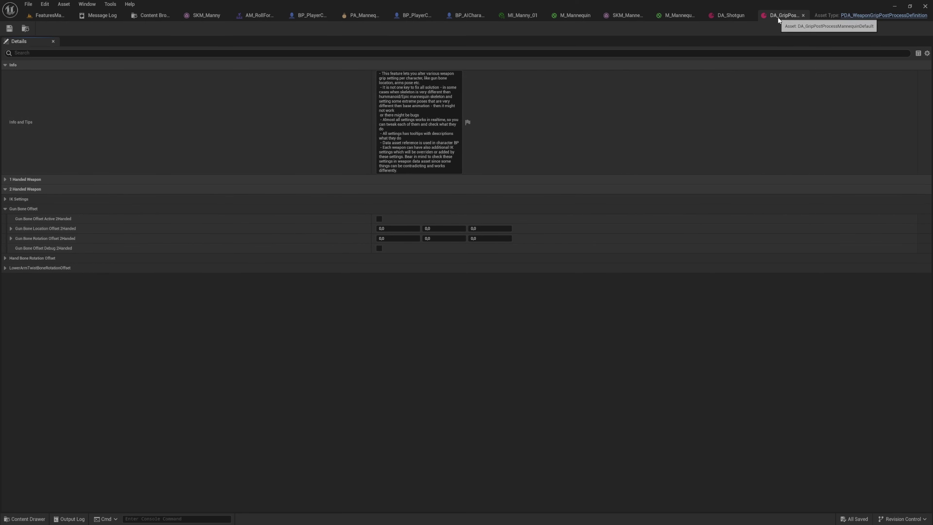
- Float the grip data asset in an enlarged window beside the level viewport, and close the DA_Shotgun and mannequin material editors
drag(777, 17, 584, 193)
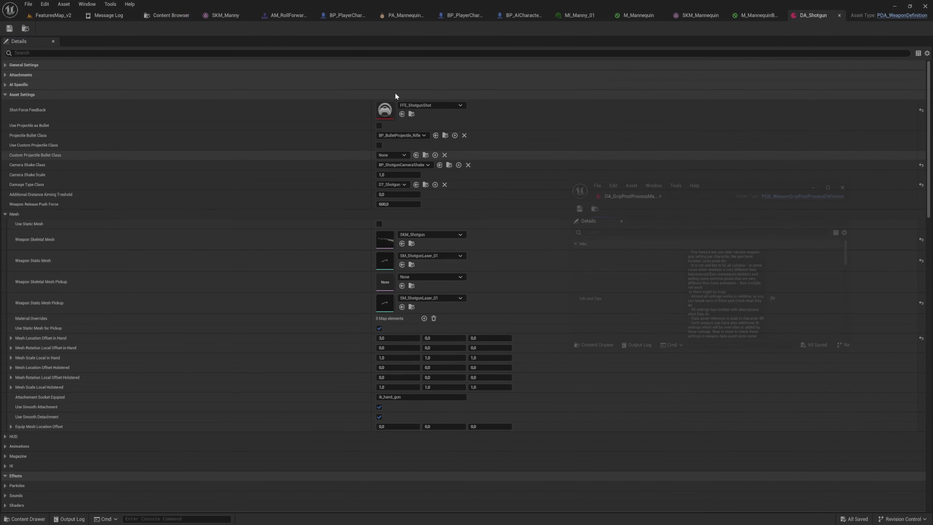
click(54, 18)
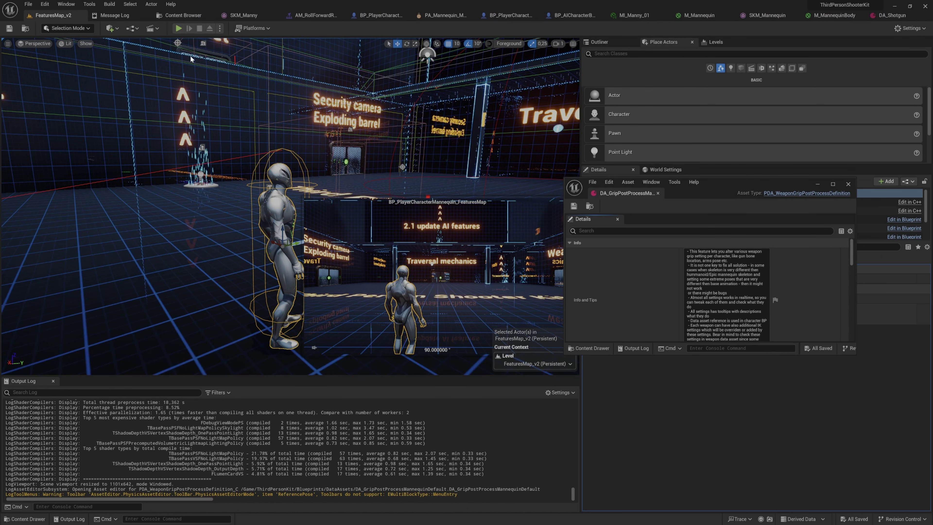
middle_click(896, 18)
middle_click(895, 19)
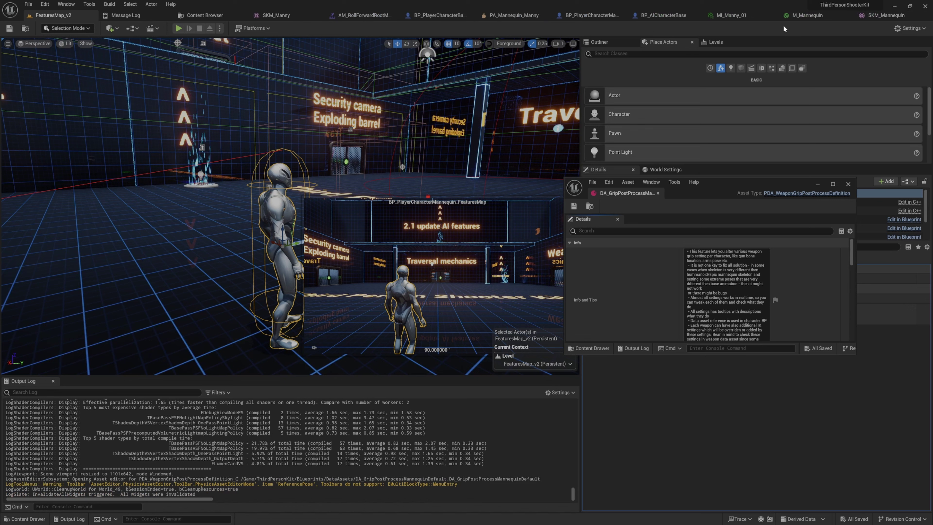
middle_click(797, 16)
drag(730, 180, 658, 99)
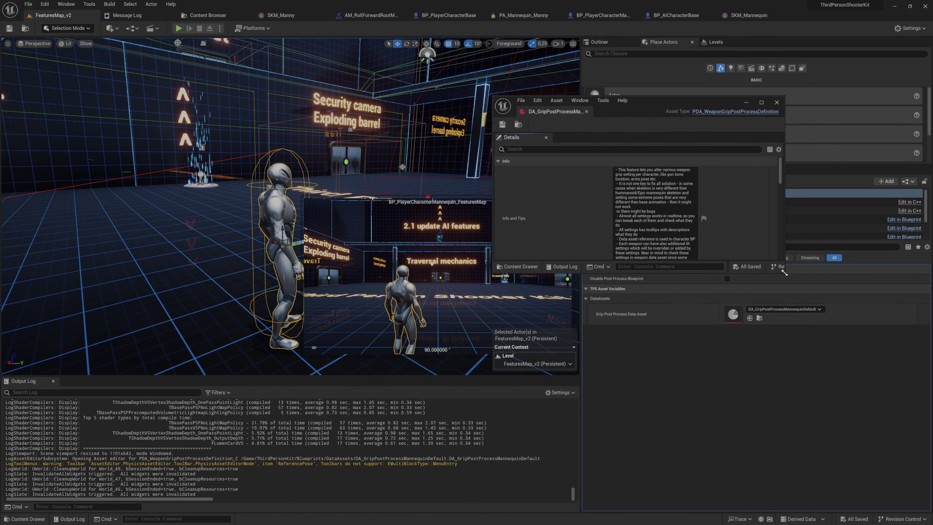
drag(781, 274, 877, 453)
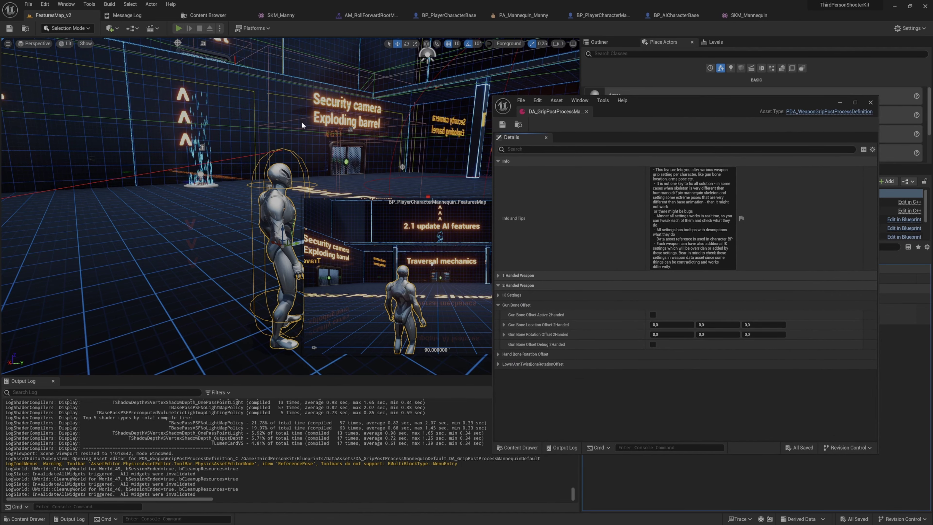
- Run the level, aim the pump shotgun, and detach the camera to frame the character's hand on the weapon up close
key(alt+p)
key(2)
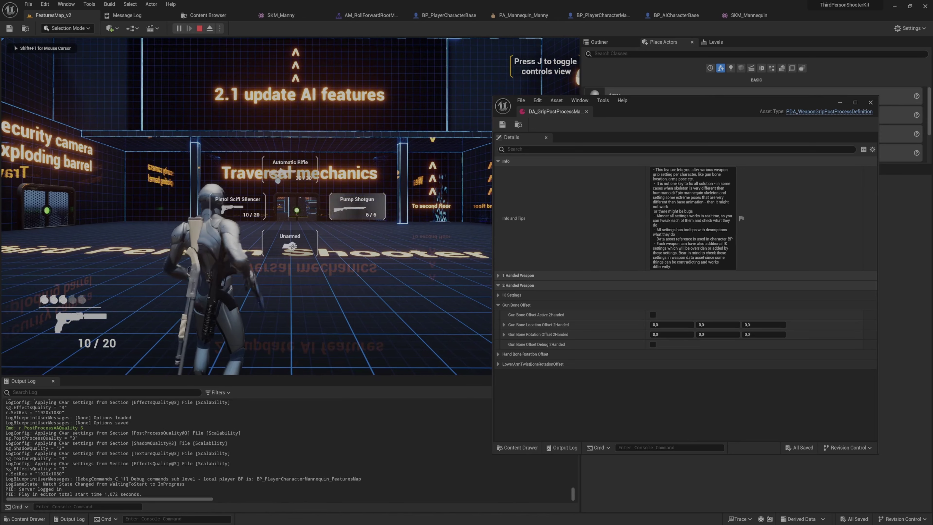
right_click(290, 206)
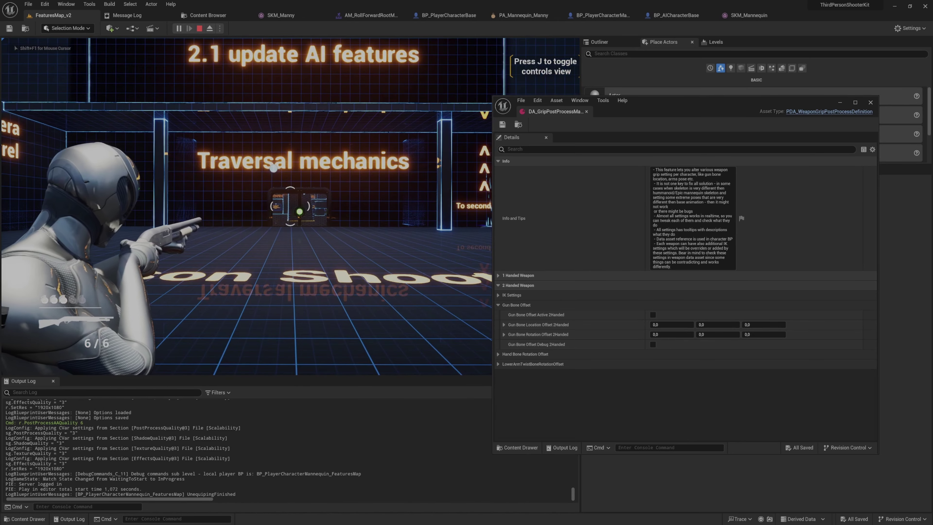
key(F8)
right_drag(307, 148, 166, 148)
key(w)
right_drag(289, 172, 320, 176)
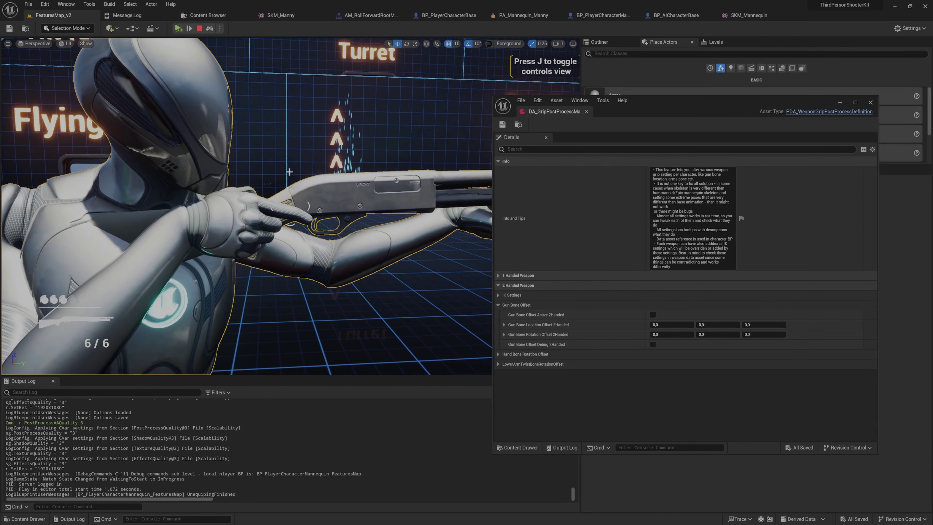
- Resume the game and enable Gun Bone Offset Active 2Handed and Gun Bone Offset Debug 2Handed in the grip data asset
key(Pause)
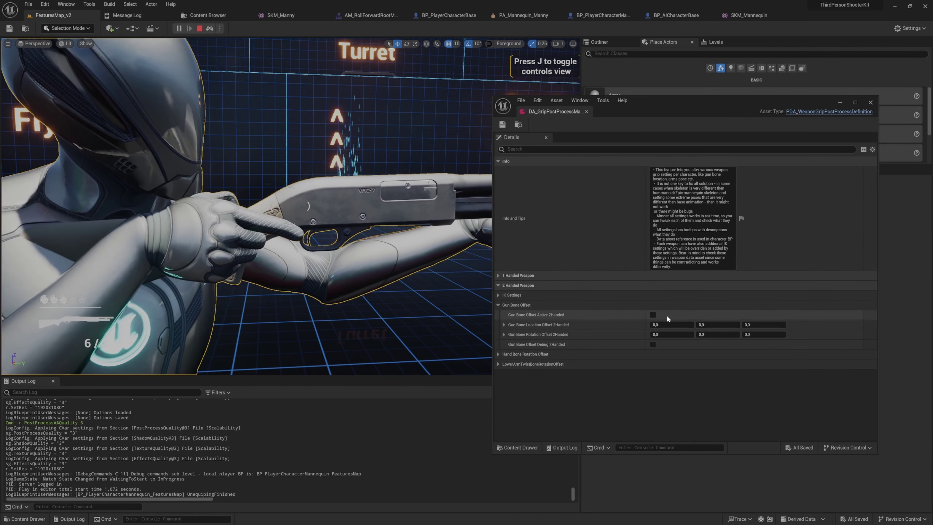
click(653, 315)
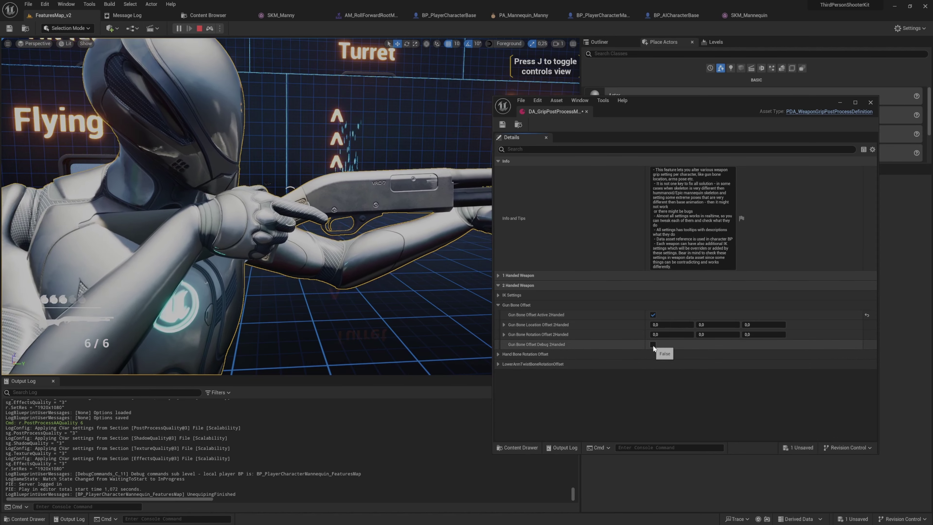
click(653, 344)
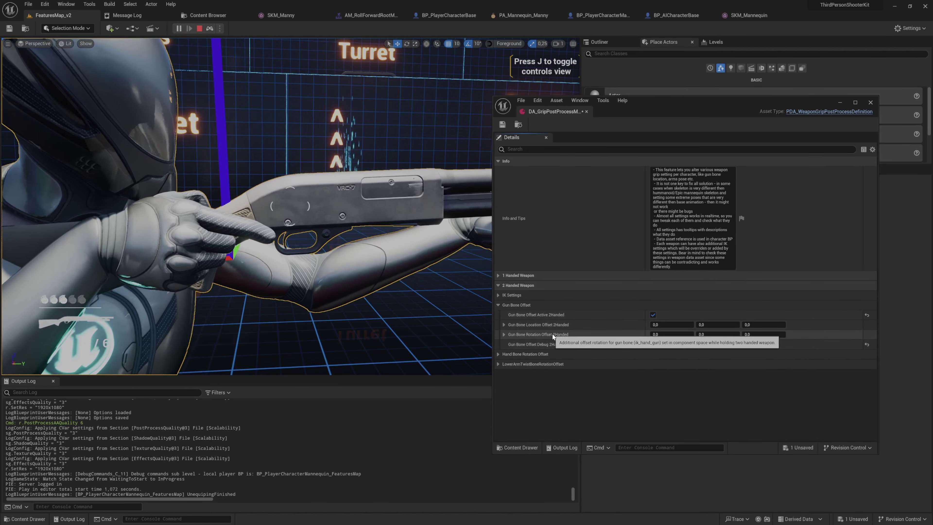
- Try a two-handed gun bone location offset of about 3.82 on Z and examine the aiming character's grip from several angles
mouse_move(780, 324)
mouse_down()
mouse_move(796, 325)
mouse_move(764, 326)
mouse_up()
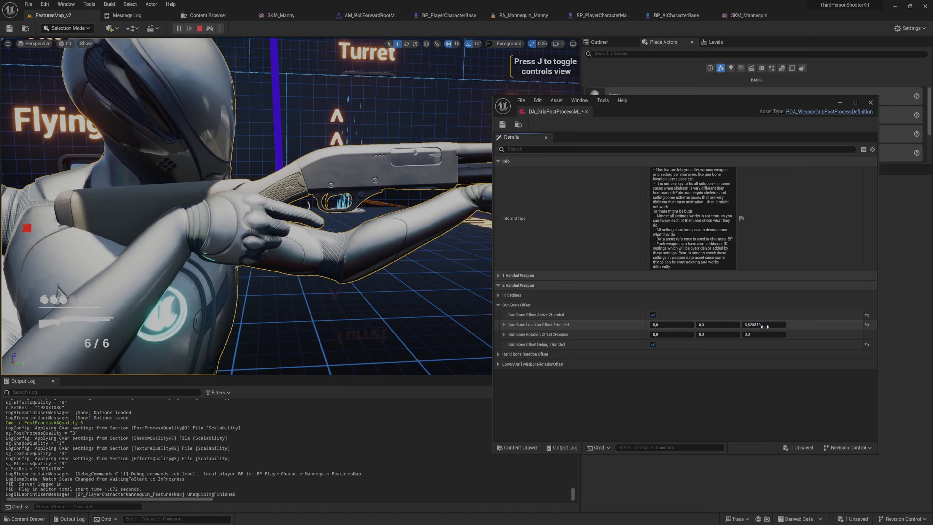
click(764, 326)
right_click(280, 259)
key(d)
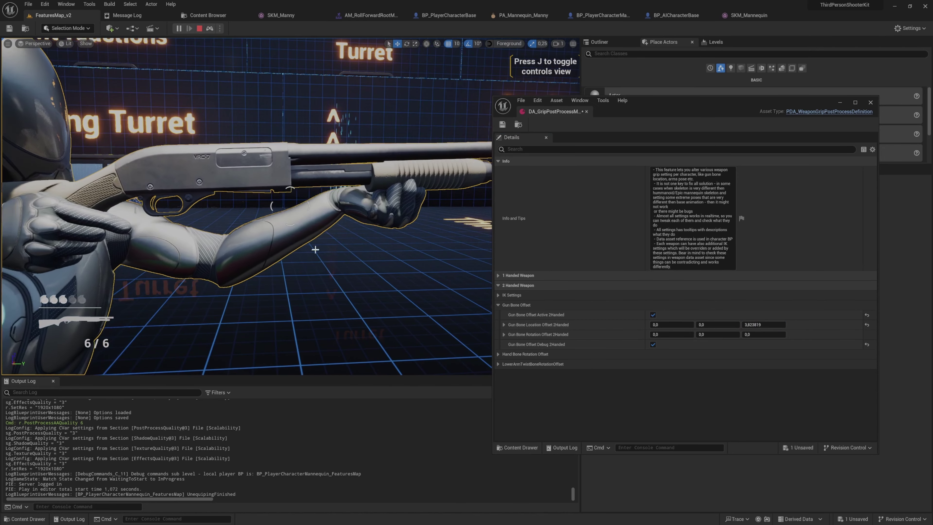
key(s)
right_drag(316, 249, 307, 283)
key(w)
key(s)
key(w)
click(307, 283)
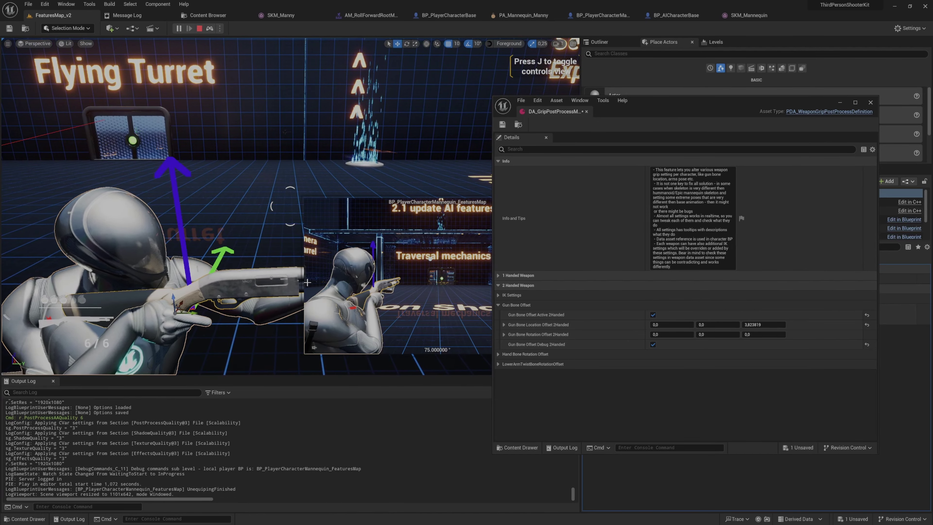
key(f)
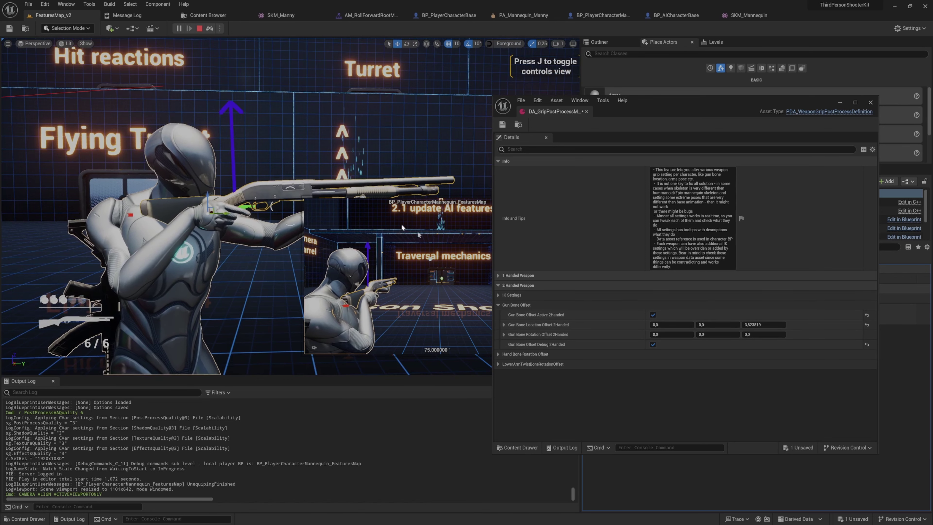
key(Escape)
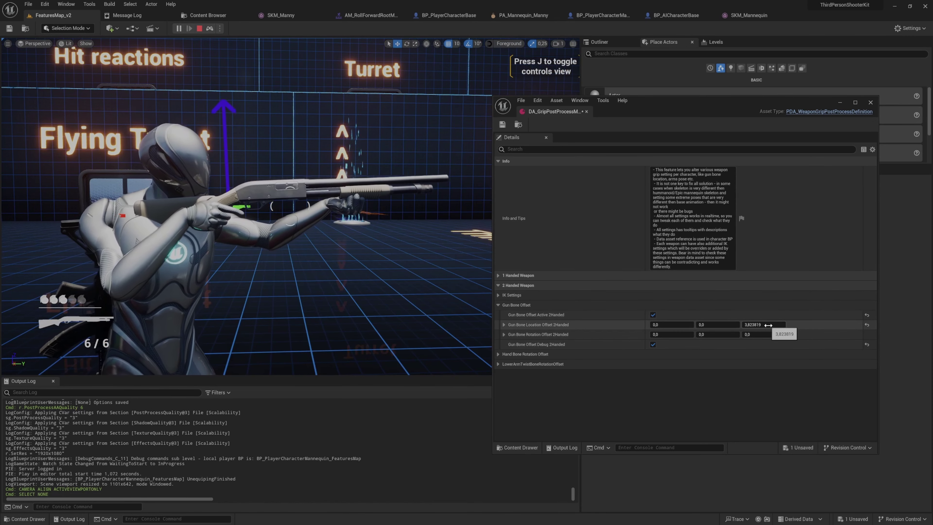
- Reset the gun bone's Z location offset to 0, and try a slight X offset before resetting it to 0
click(769, 325)
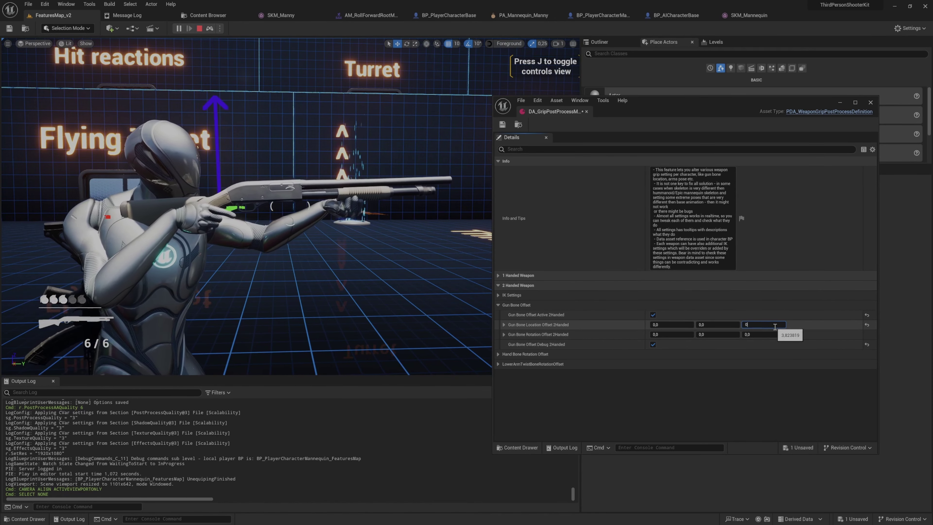
drag(678, 324, 682, 324)
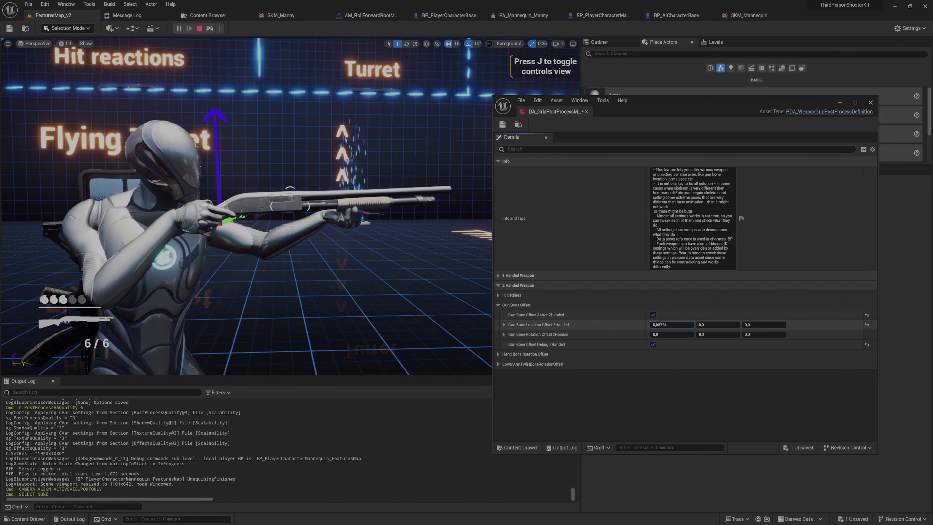
click(674, 326)
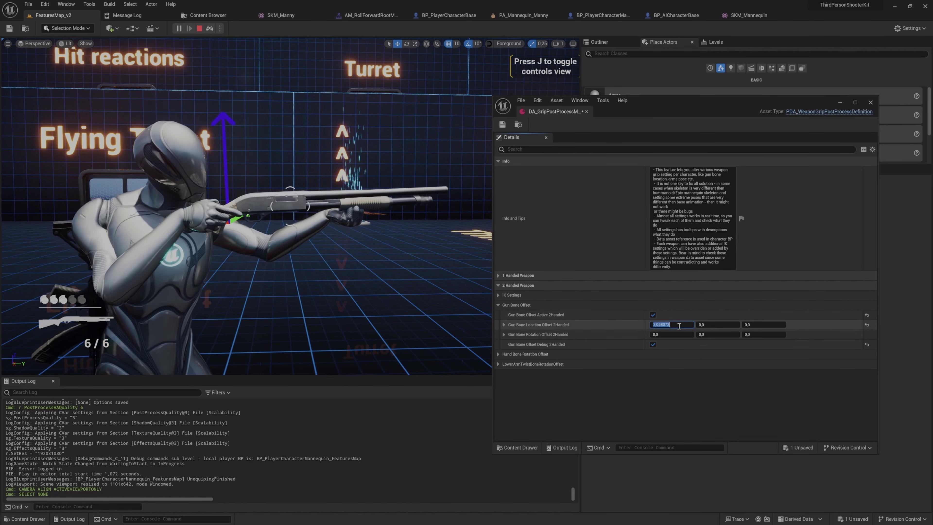
text(0)
- Set the two-handed gun bone location offset to about -3.79 on Y and 0.65 on Z
drag(705, 325, 731, 325)
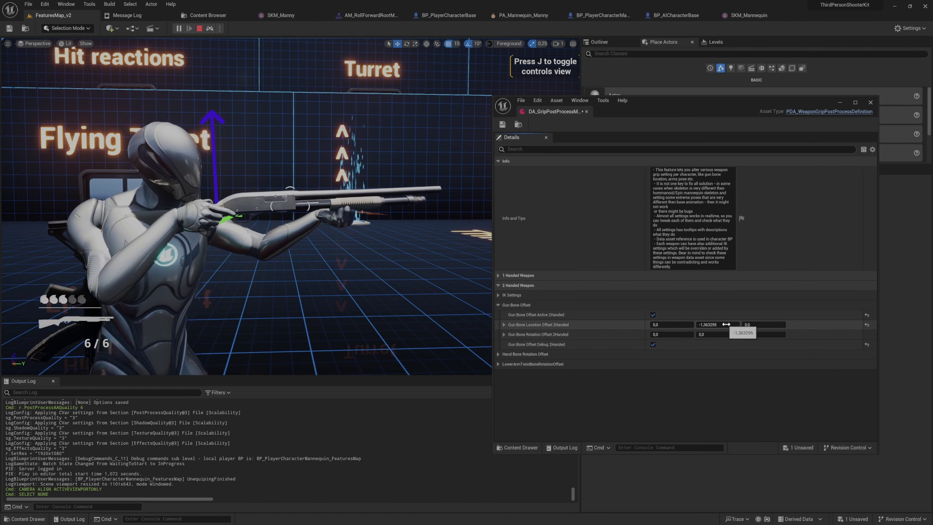
drag(725, 324, 731, 324)
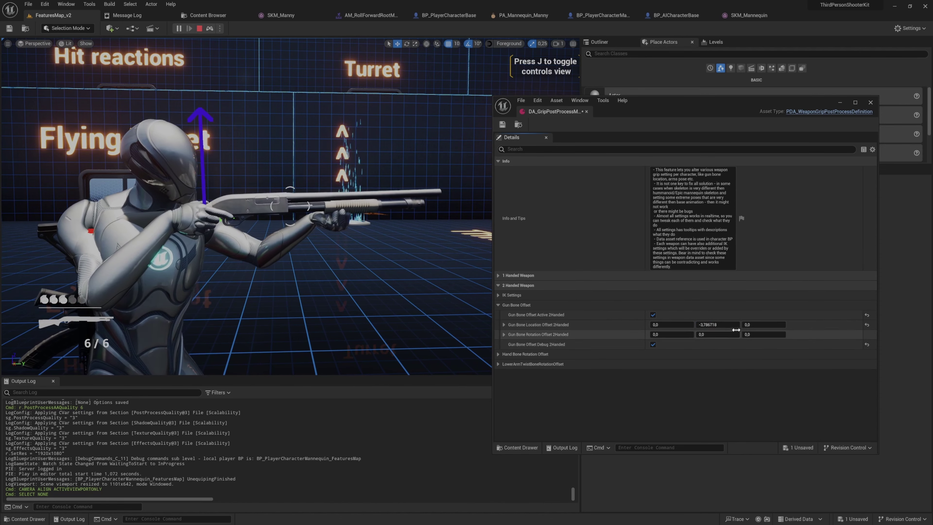
drag(778, 324, 782, 324)
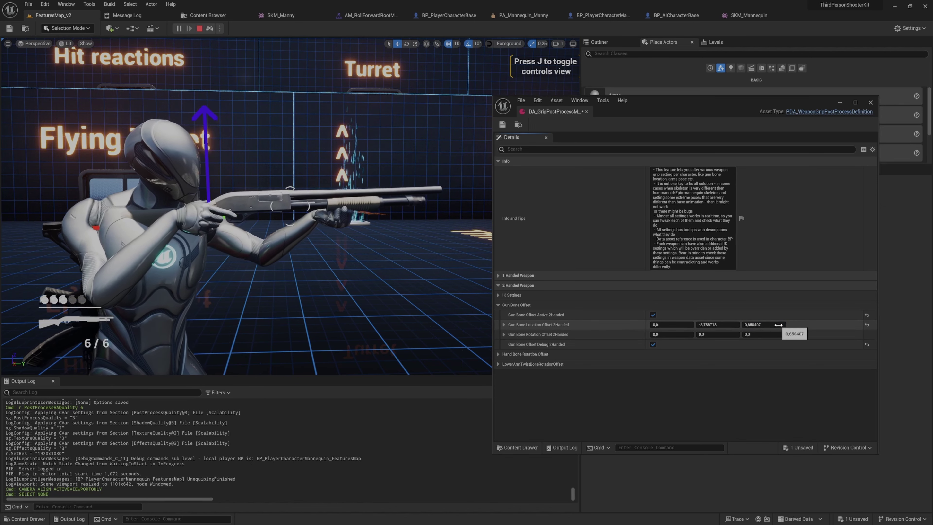
- Try the two-handed aiming front-hand offset in IK Settings with an effector location of about X -16.23 and Y 67.67, and deactivate the offset again
click(566, 304)
click(566, 294)
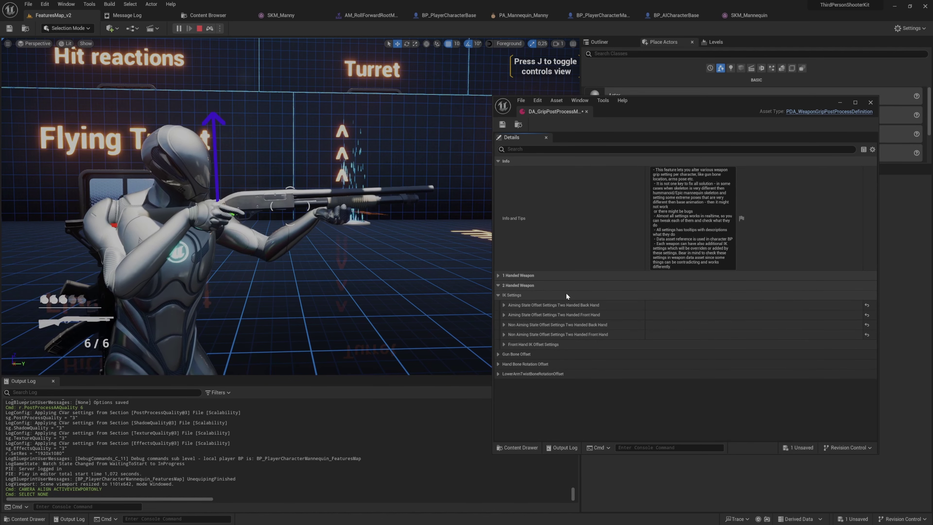
click(599, 315)
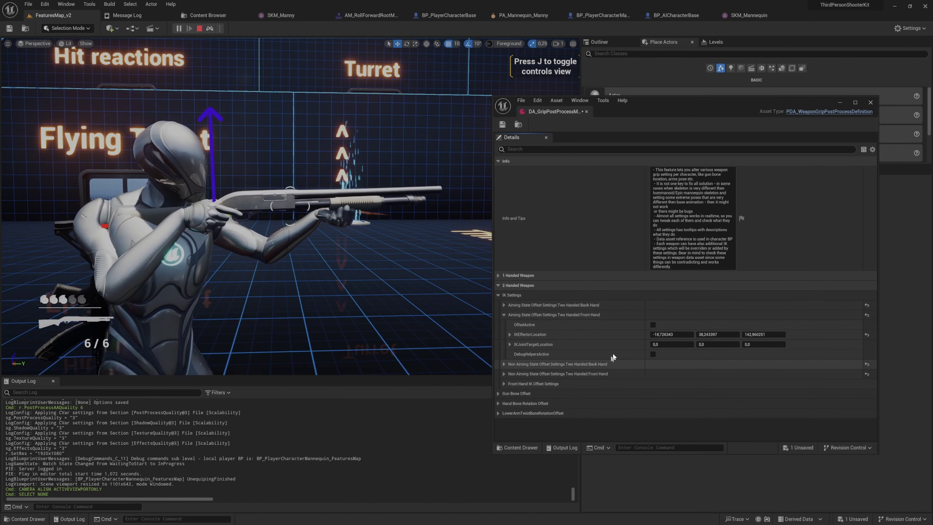
click(652, 324)
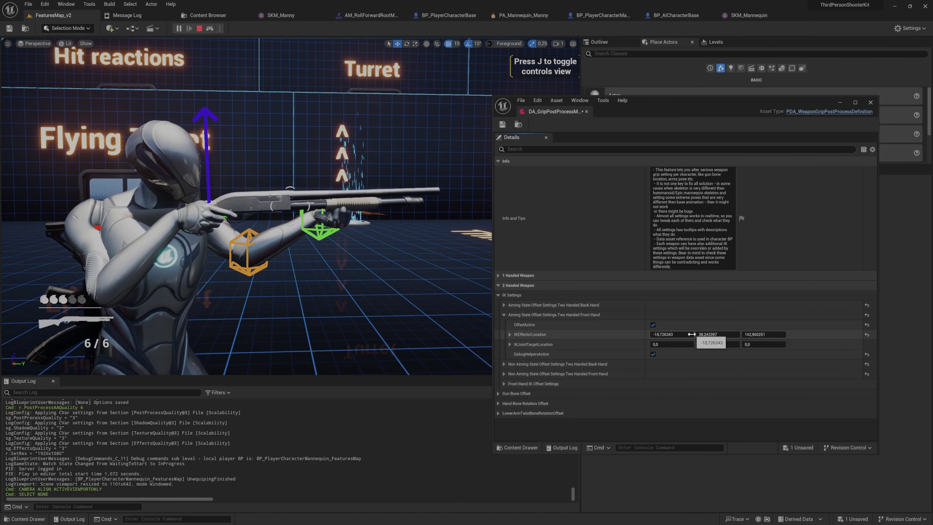
drag(691, 334, 730, 334)
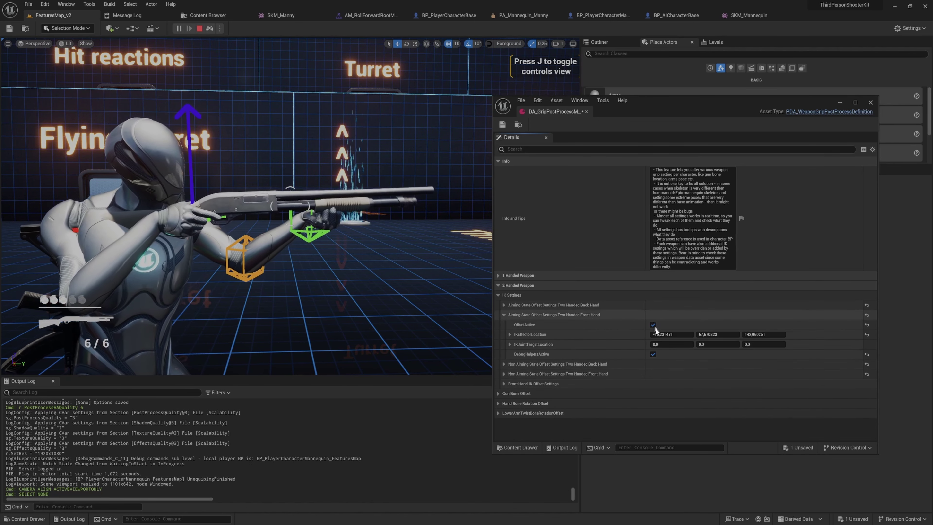
click(653, 325)
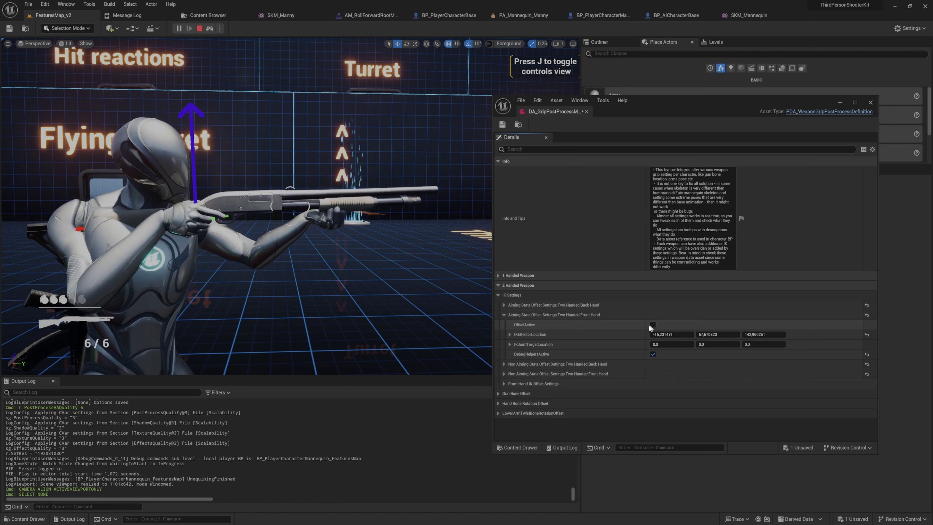
click(600, 314)
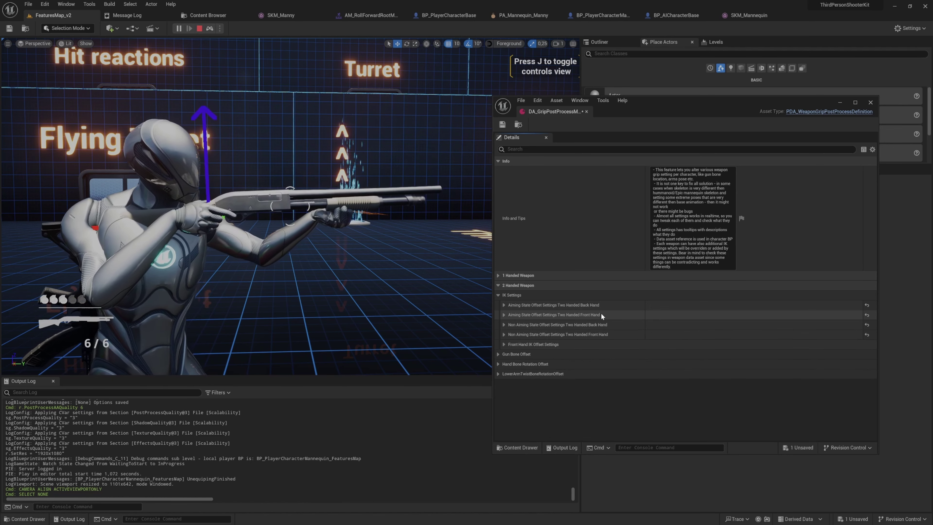
- Enable OffsetActive and DebugHelpersActive for the aiming-state front-hand grip offset under Front Hand IK Offset Settings
click(575, 345)
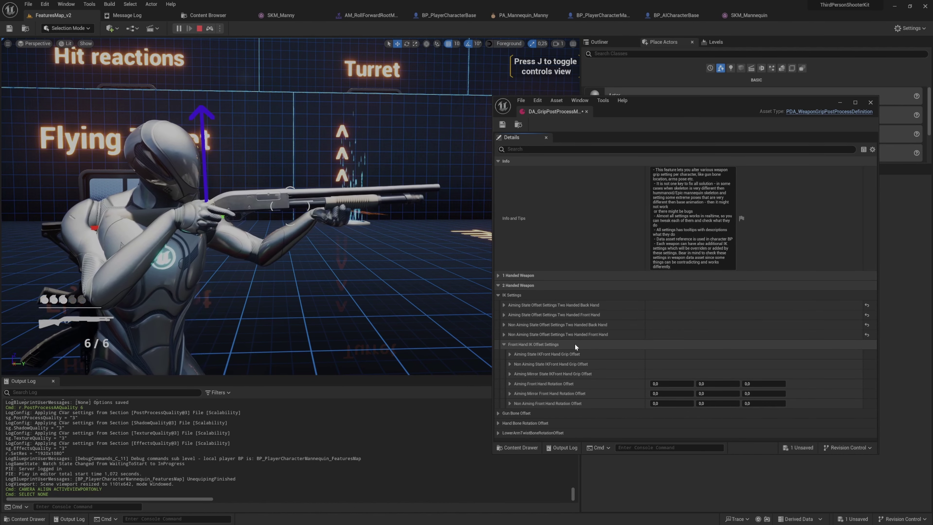
click(587, 353)
click(652, 393)
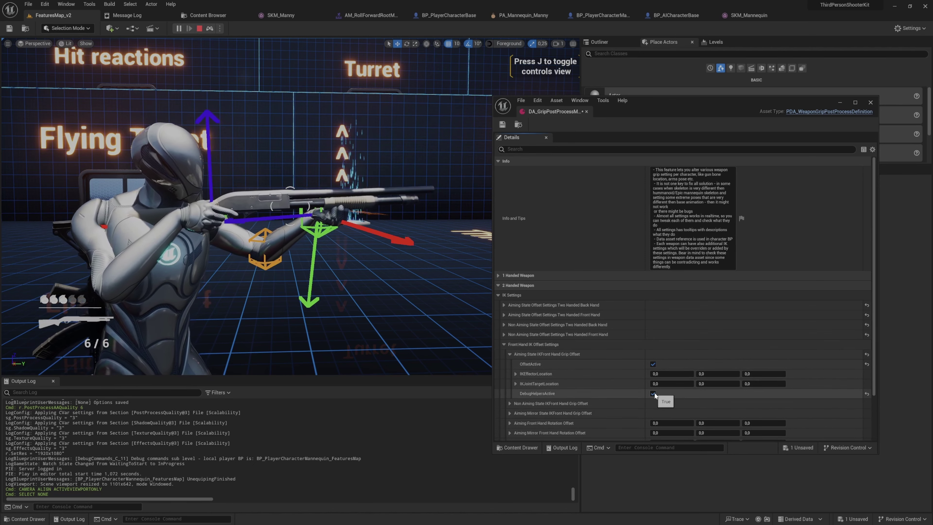
- Set the aiming front-hand grip offset's IK effector location to about X -4.05, Y -2.39 and Z 0.81, checking the hand from above
mouse_move(767, 374)
mouse_down()
mouse_move(778, 375)
mouse_move(746, 373)
mouse_move(771, 373)
mouse_up()
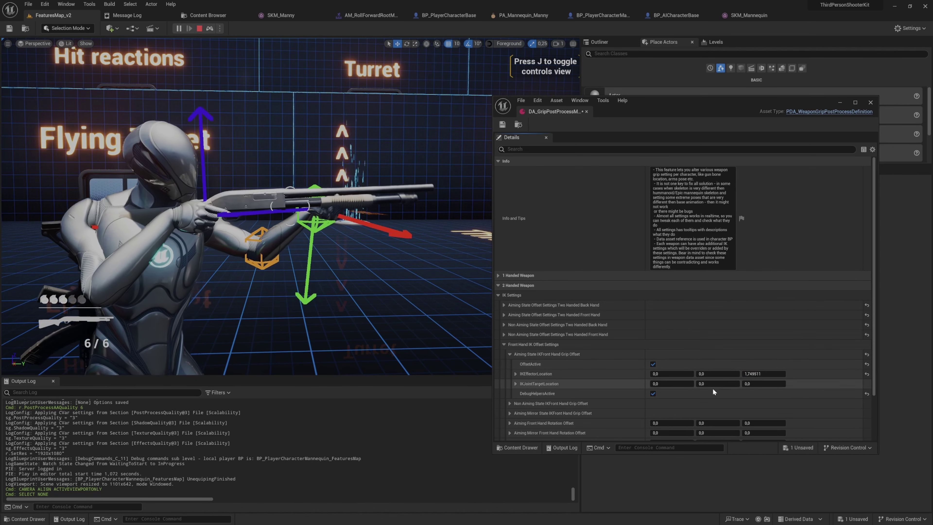
drag(721, 375, 696, 374)
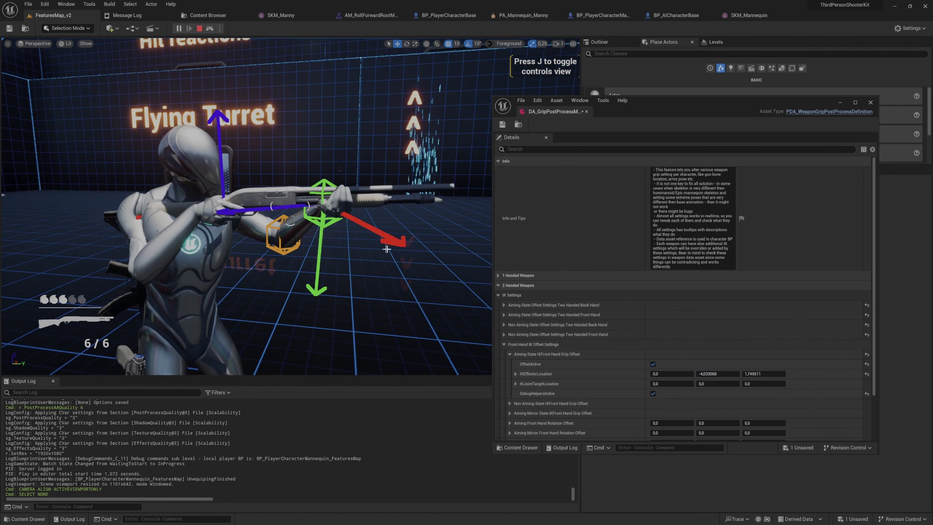
drag(678, 374, 673, 374)
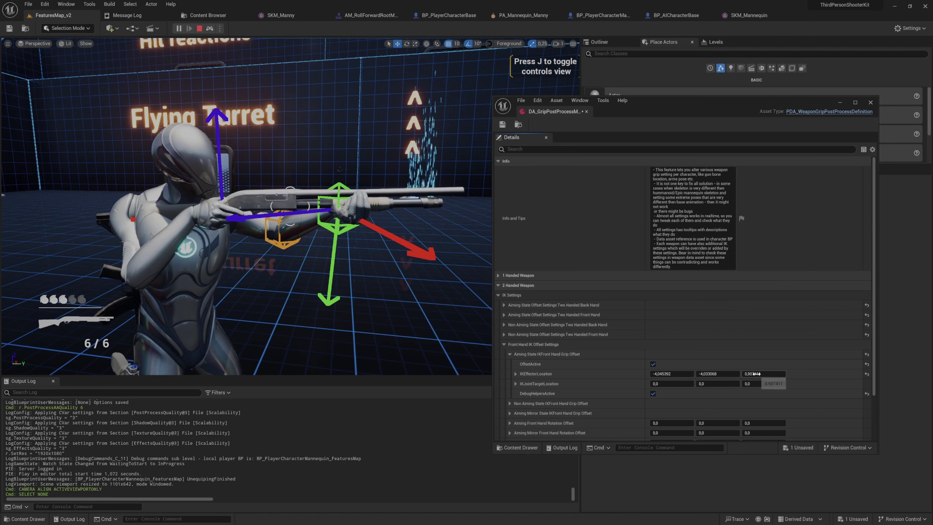
alt+drag(375, 257, 262, 301)
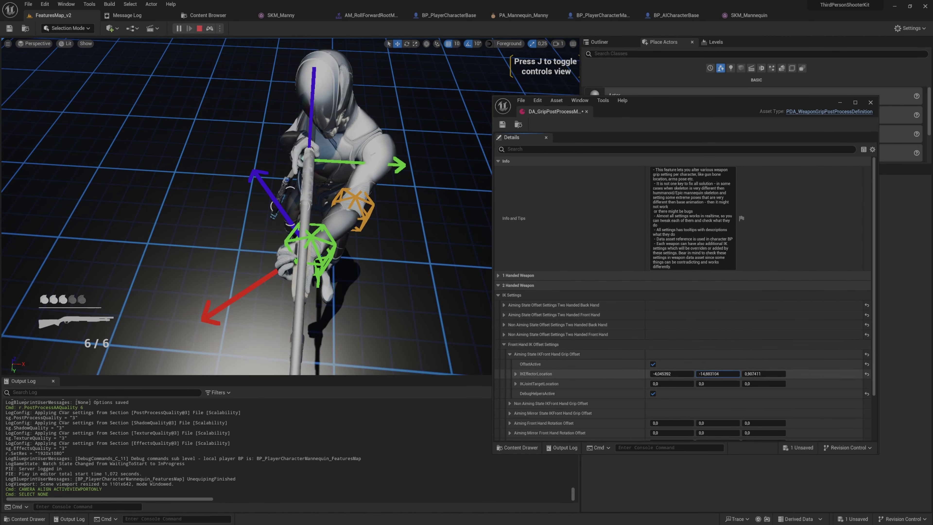
drag(722, 373, 710, 374)
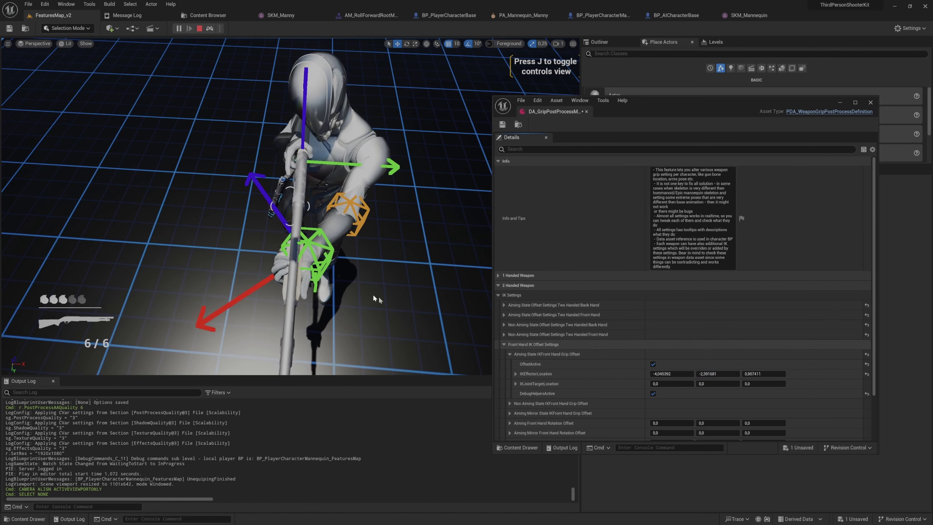
- Save the grip data asset and close its floating window
alt+drag(375, 299, 279, 220)
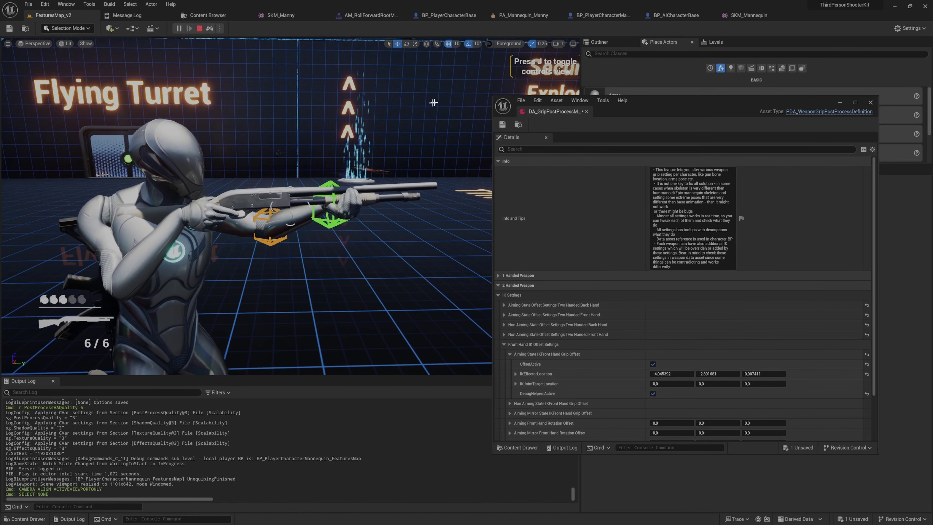
click(502, 124)
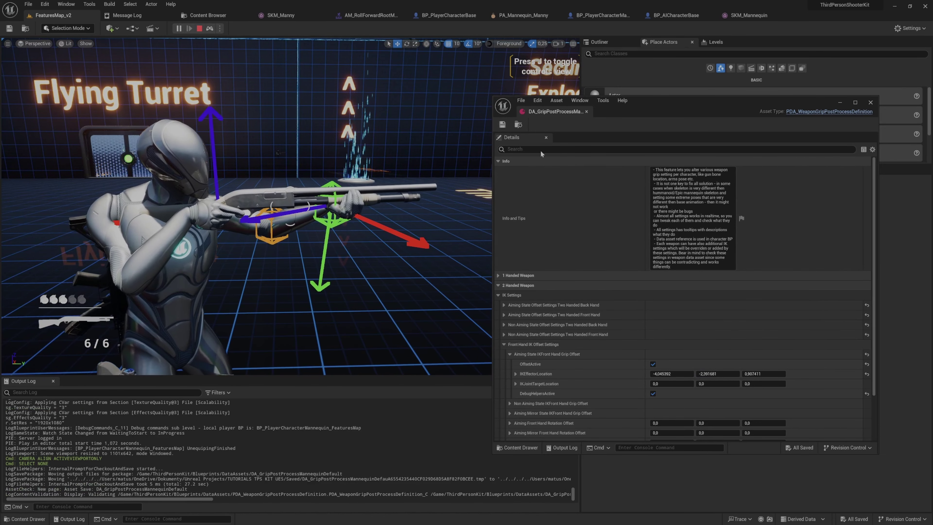
click(586, 111)
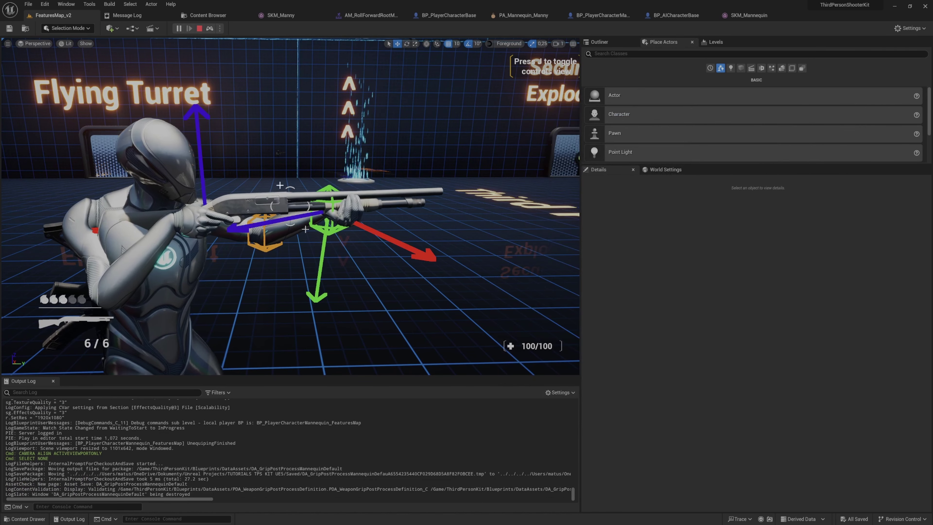
- Take back control of the character, run forward, and aim and fire the pump shotgun to test the adjusted grip
click(210, 29)
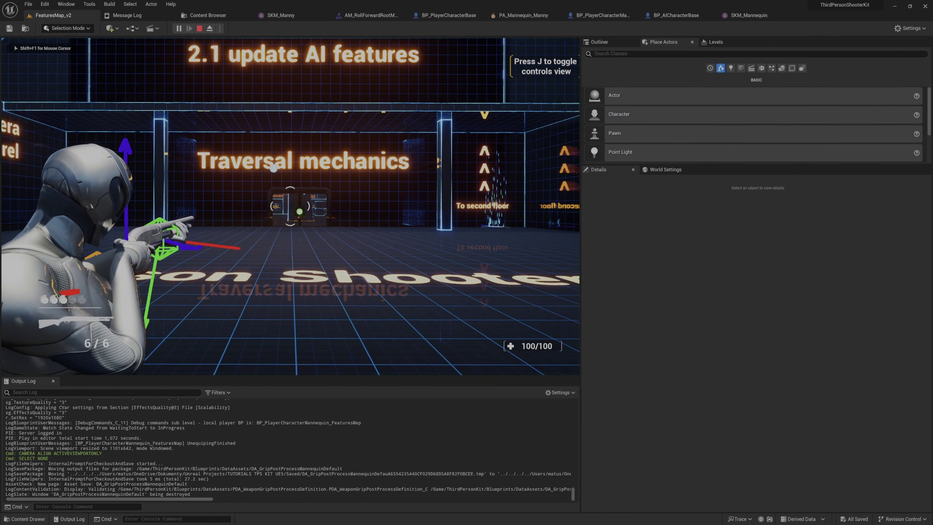
key(w)
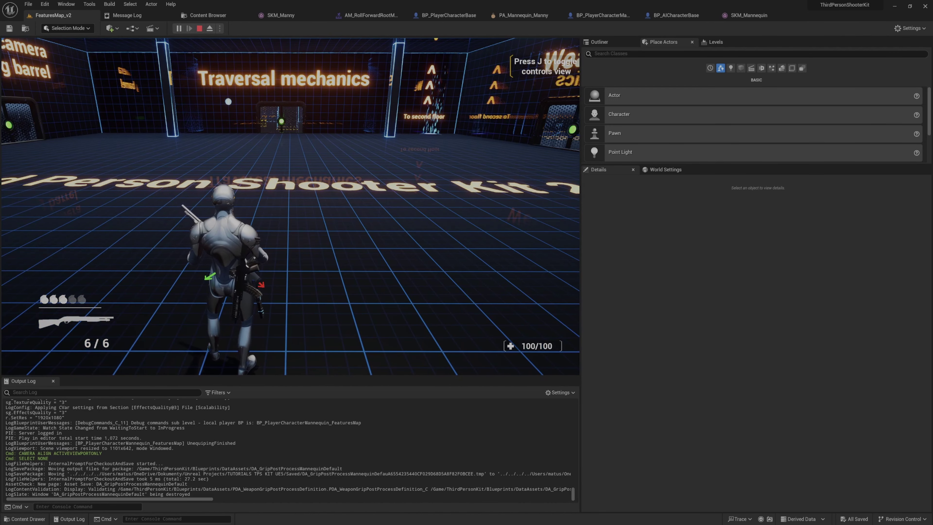
right_click(290, 207)
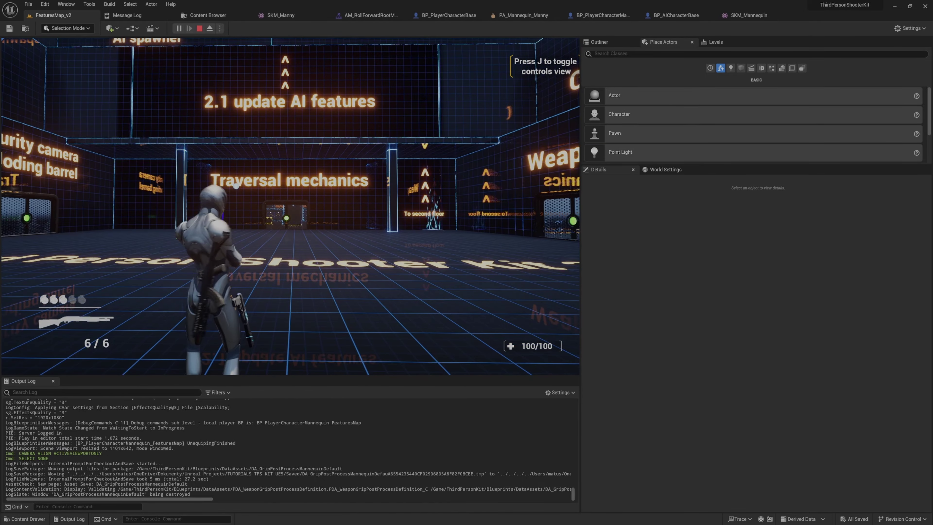
right_click(290, 206)
click(290, 207)
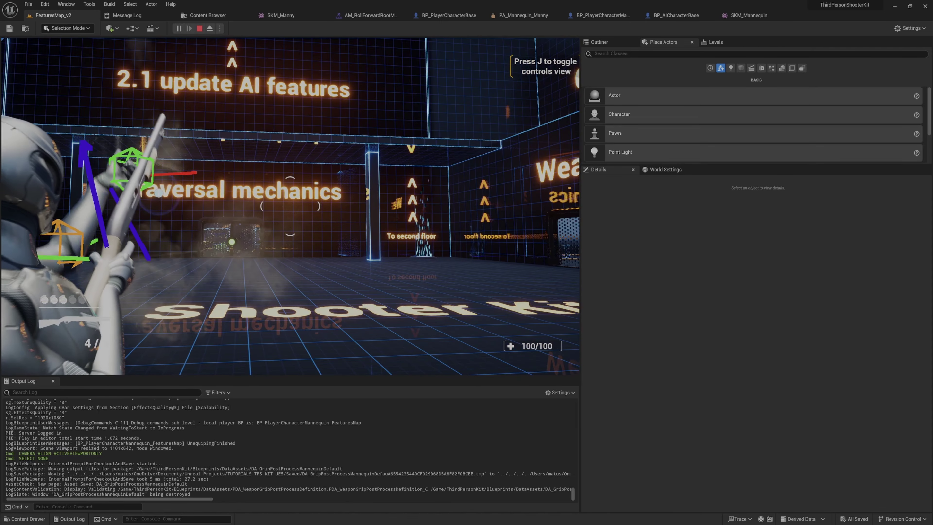
click(290, 207)
click(290, 206)
- Pause the game mid-recoil, examine the front hand on the shotgun from above with the detached camera, and end the play session
key(Pause)
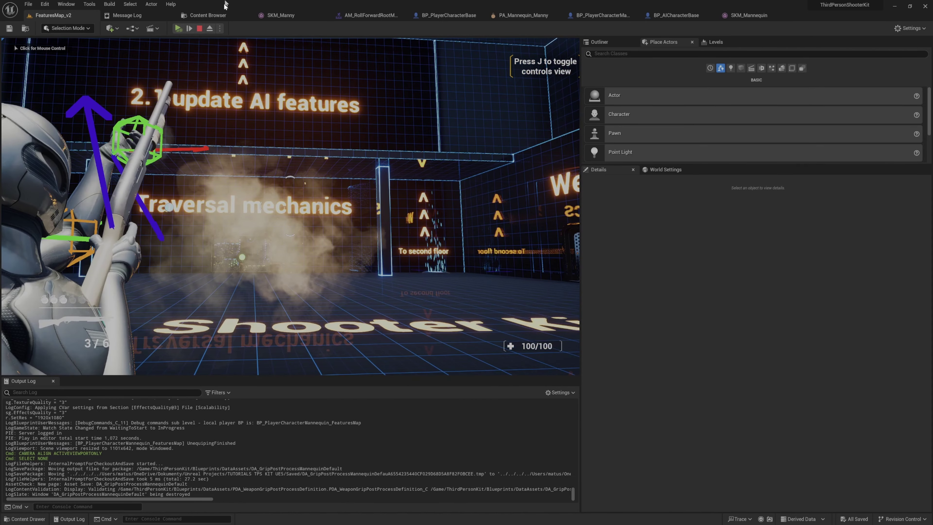
click(209, 28)
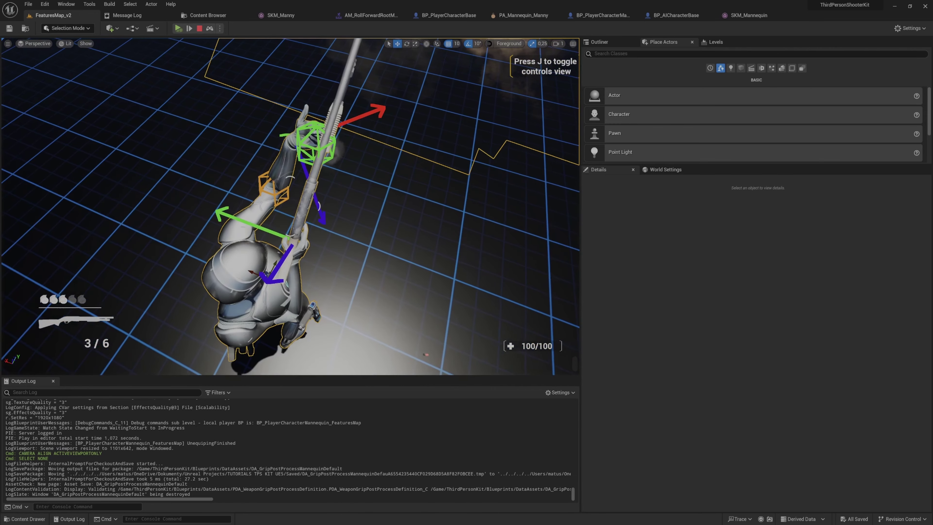
right_drag(290, 207, 334, 206)
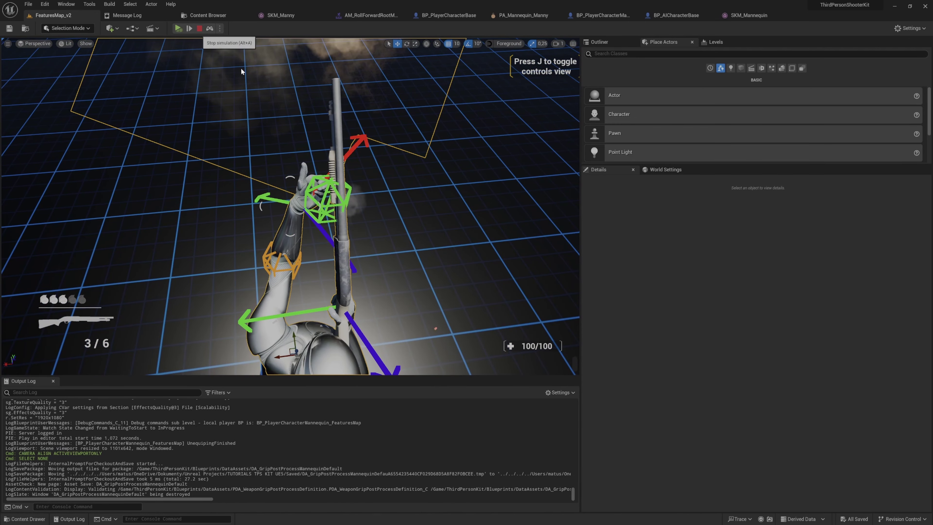
click(199, 29)
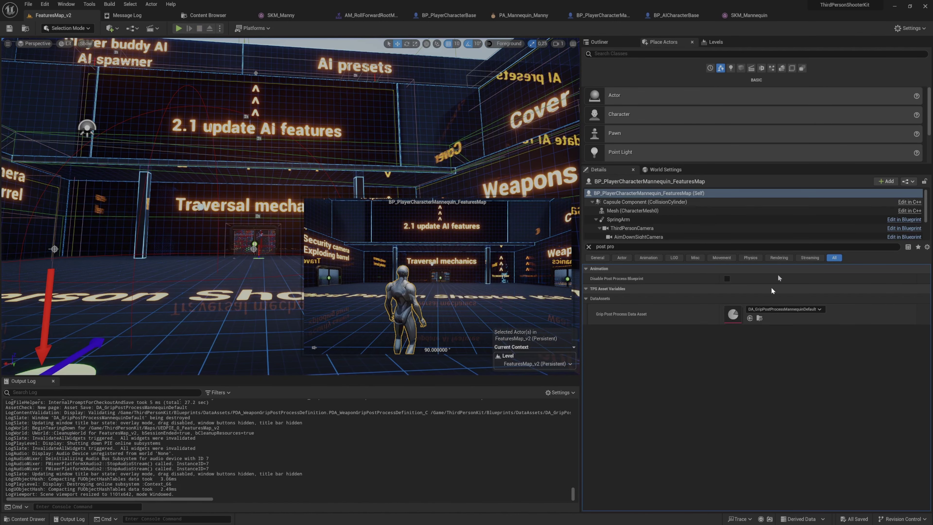
- Reopen the grip post process data asset, disable the debug helpers of the aiming front-hand grip offset, save it and close it
double_click(731, 313)
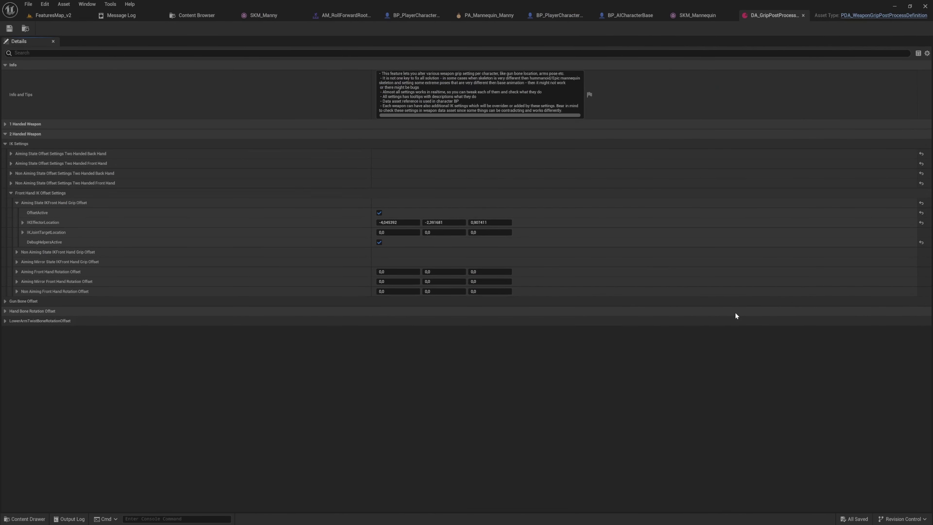
click(379, 243)
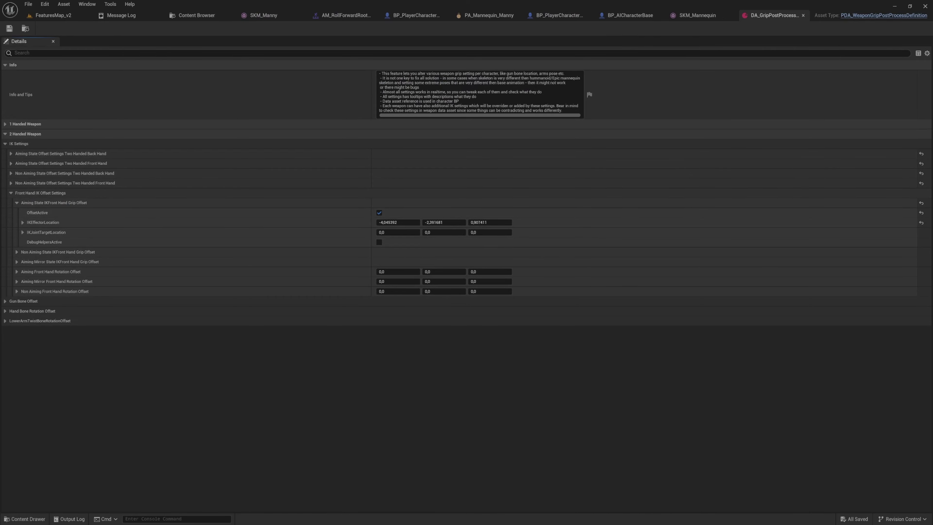
middle_click(778, 12)
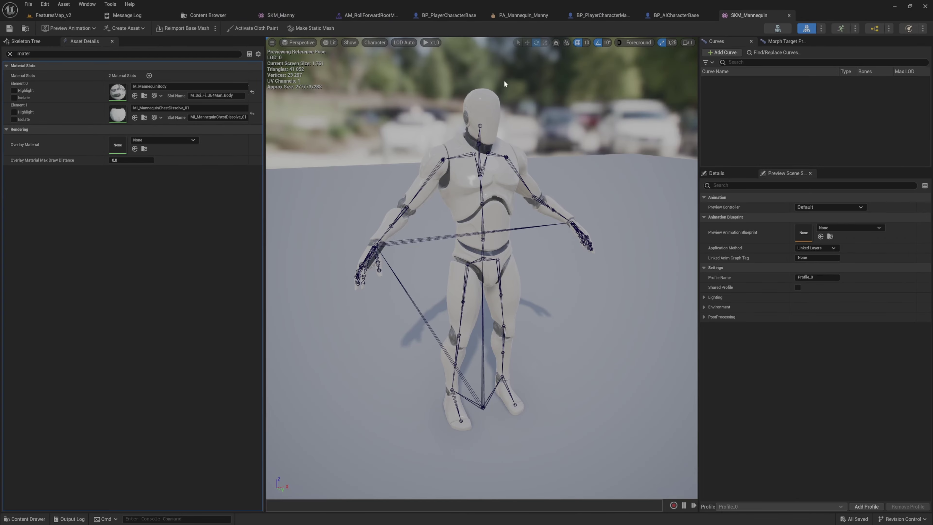
- Return to FeaturesMap_v2, select the player character, filter its details by "anim data pla" and open its Character Anim Data asset
click(48, 16)
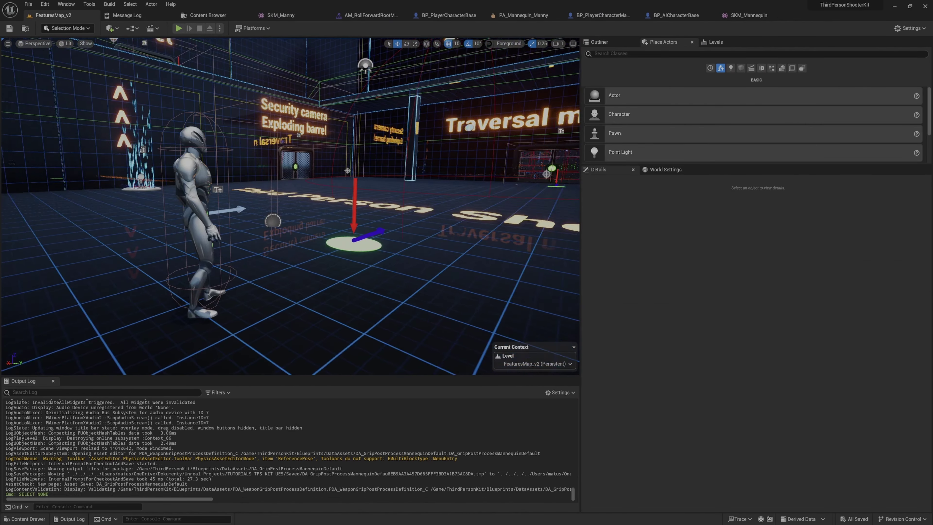
right_drag(142, 117, 171, 149)
click(167, 147)
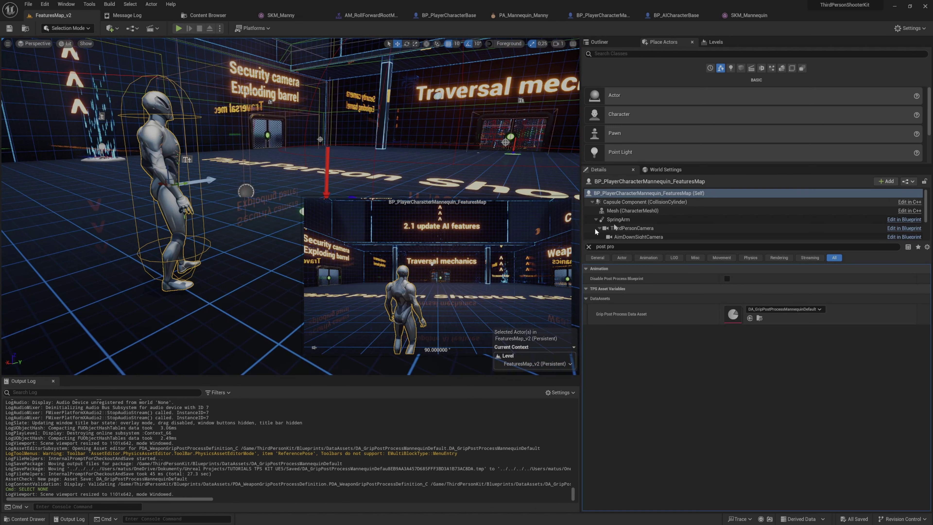
drag(693, 246, 462, 230)
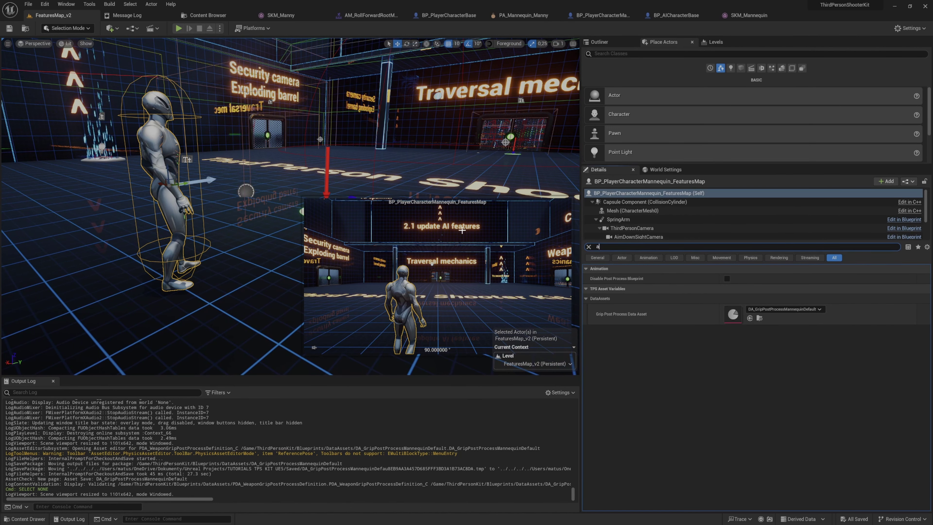
text(anim data pla)
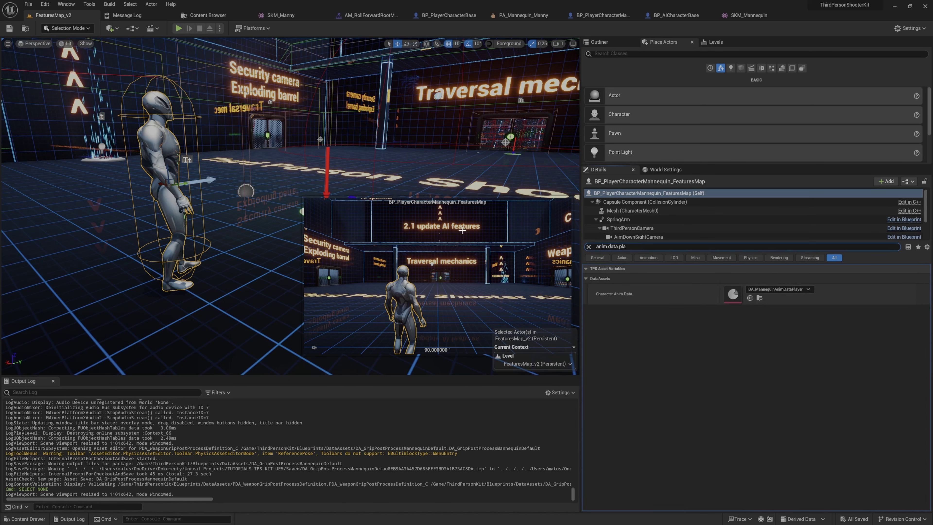
double_click(732, 293)
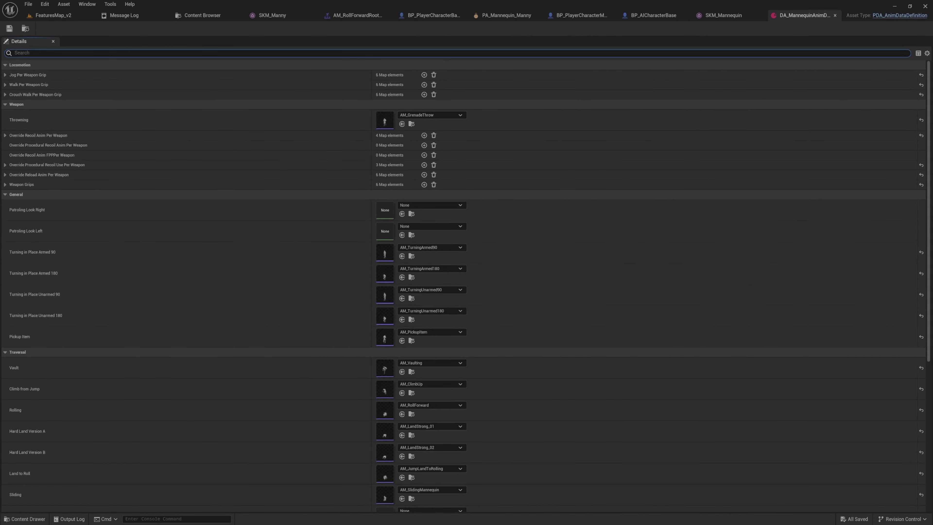
- Filter the anim data asset by "shotgun recoil" and expand the Shotgun entry under Weapon Grips to show its recoil montages
text(shotgun)
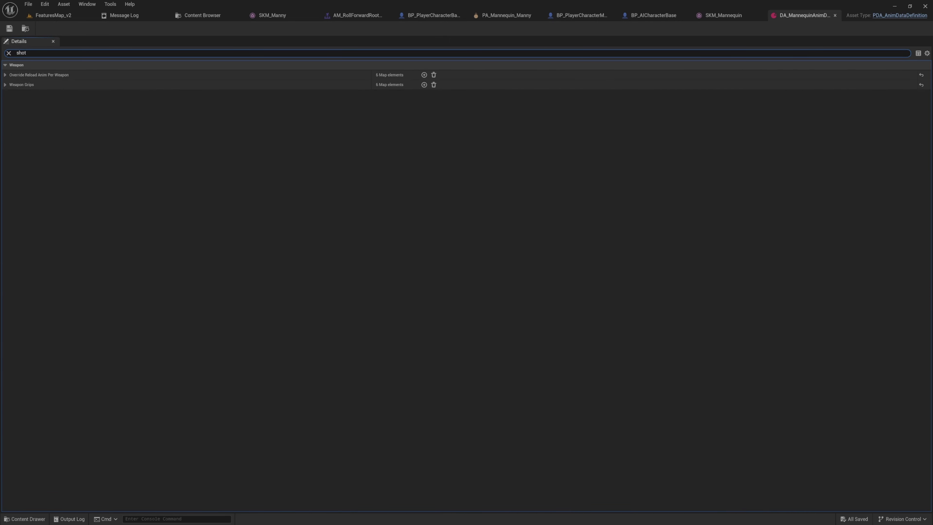
text( recoi)
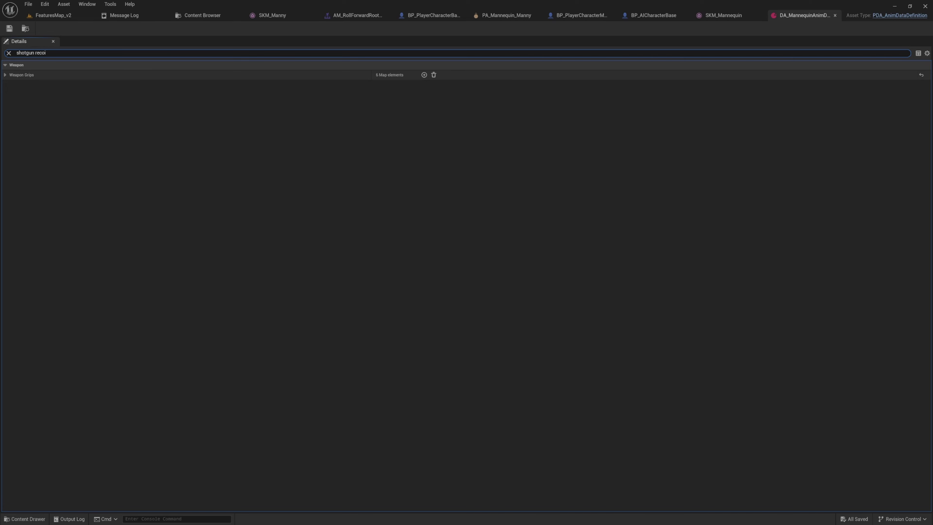
text(l)
click(310, 78)
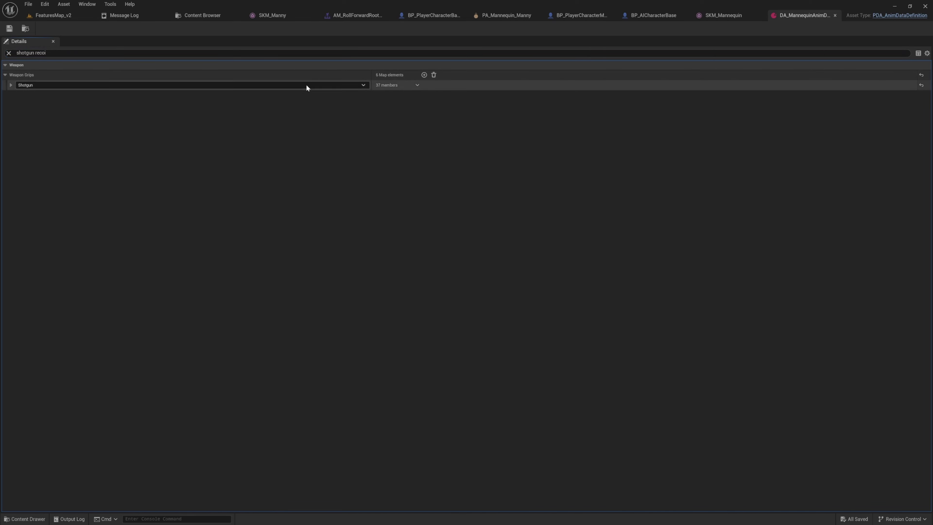
click(11, 85)
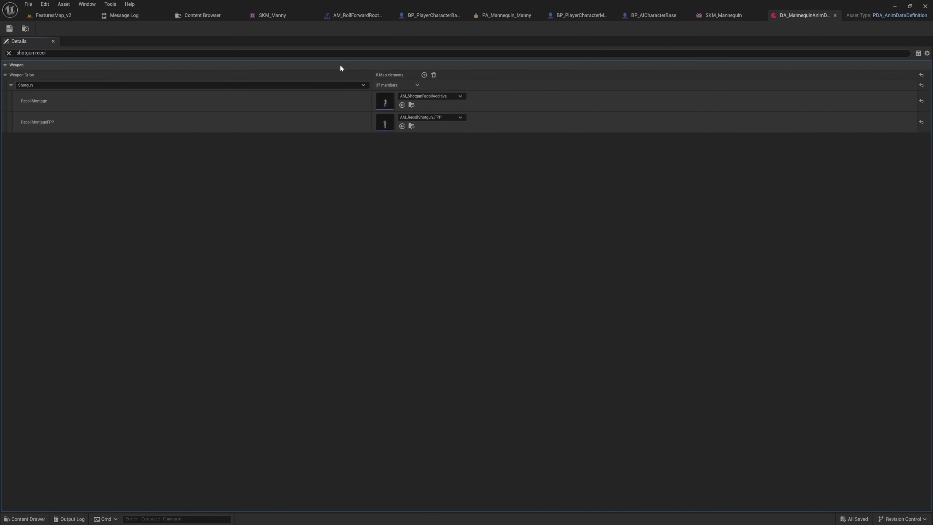
- Open the AM_ShotgunRecoilAdditive montage and, from its recoil slot, open the AS_RecoilShotgun02 animation sequence
double_click(380, 105)
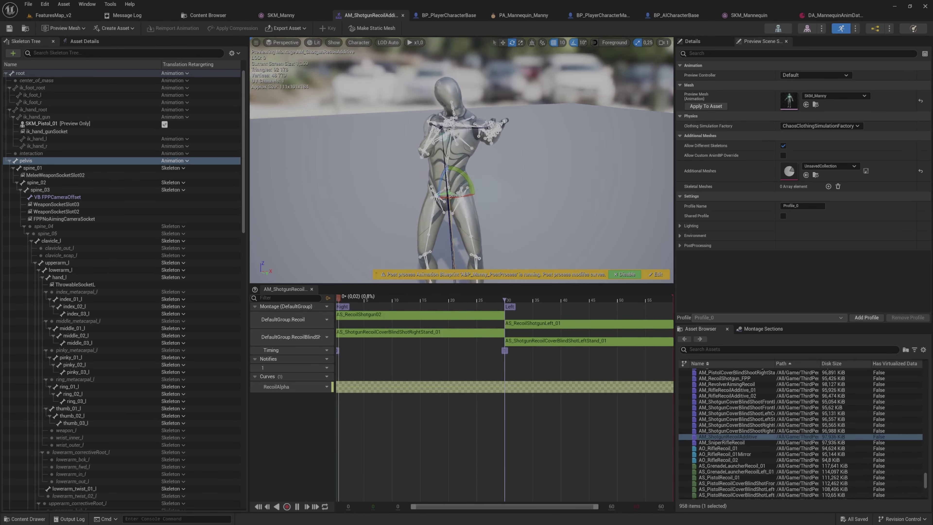
click(386, 187)
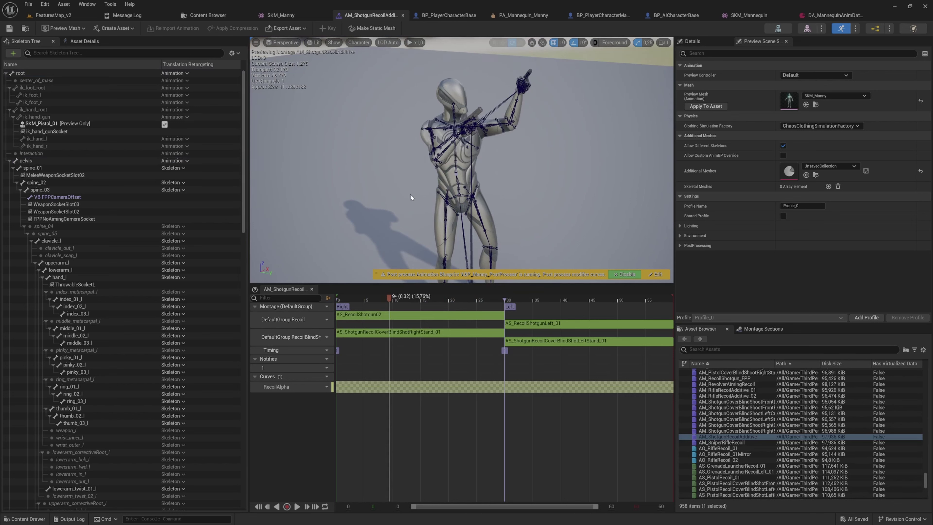
right_click(439, 315)
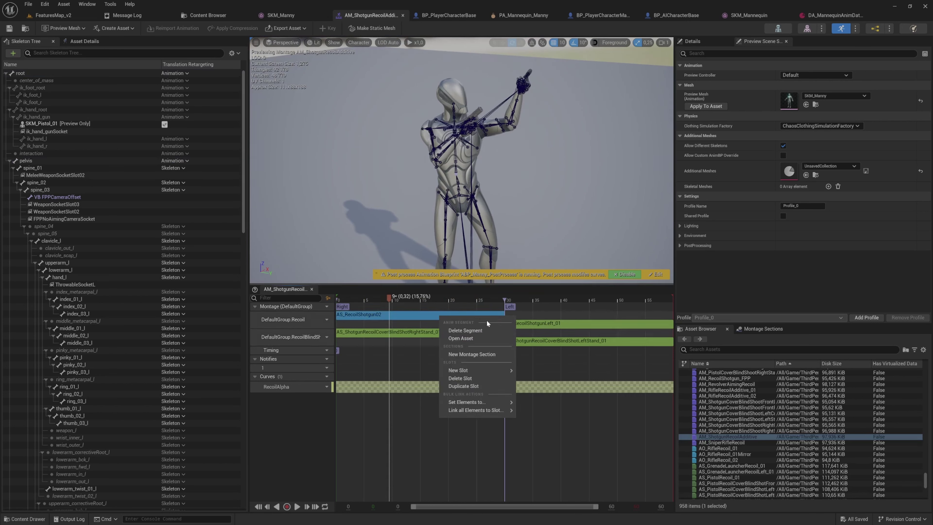
click(481, 337)
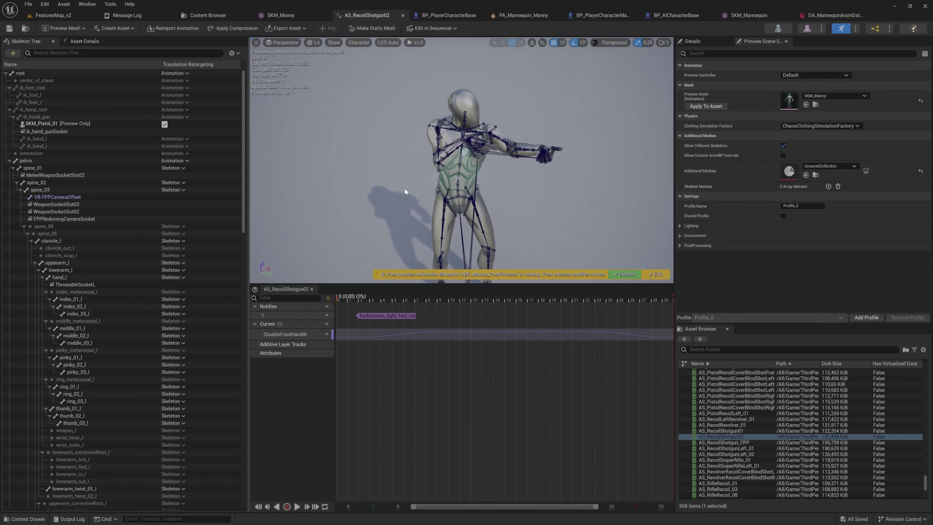
- Attach the SKM_Shotgun skeletal mesh to the ik_hand_gun bone as a preview asset in AS_RecoilShotgun02
scroll(405, 187, up, 3)
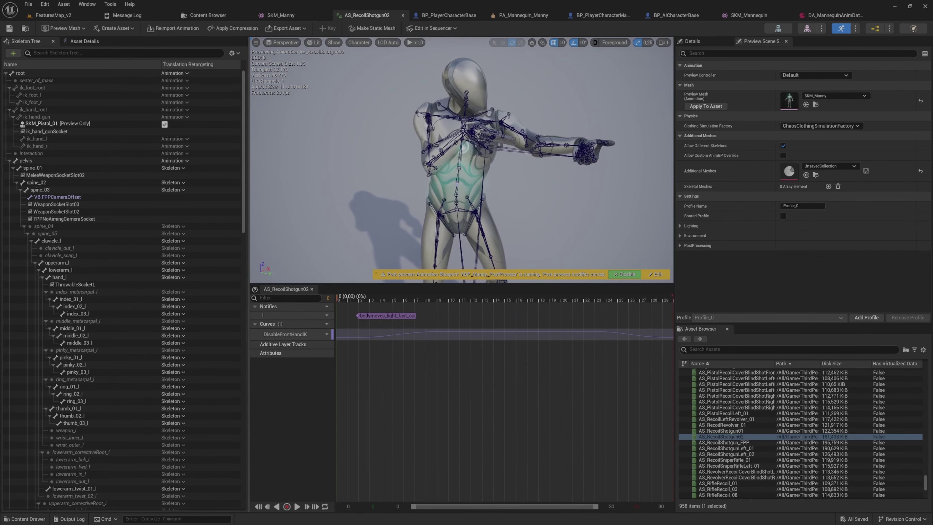
click(17, 183)
click(9, 161)
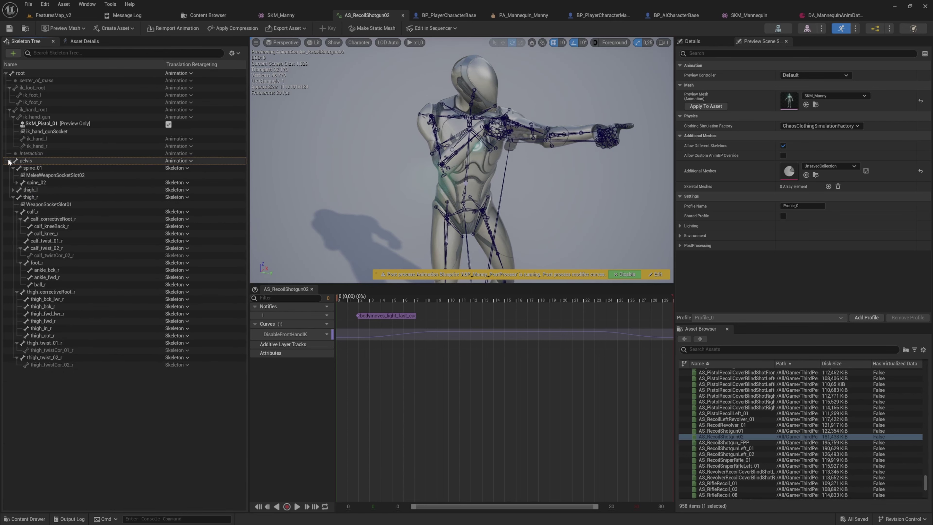
click(65, 116)
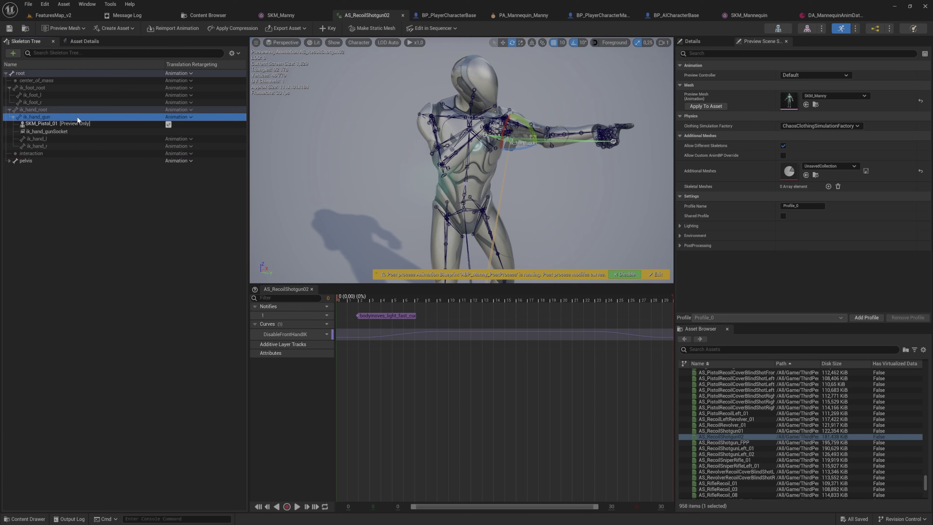
right_click(77, 116)
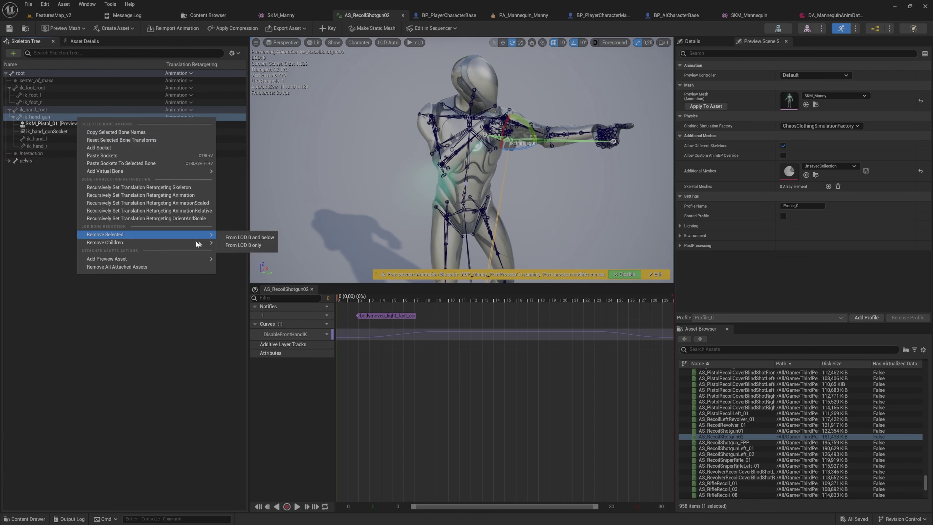
mouse_move(180, 257)
text(s)
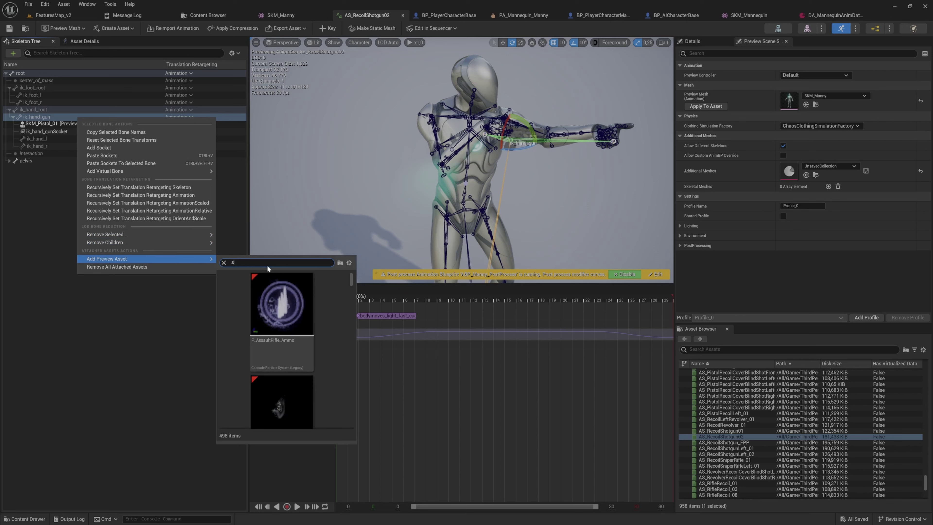
text(hotghu)
key(BackSpace)
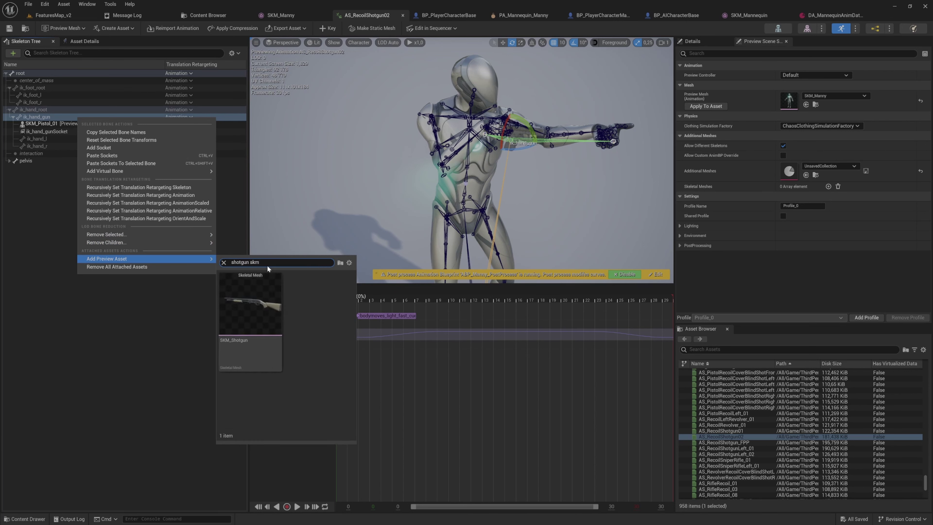
click(263, 312)
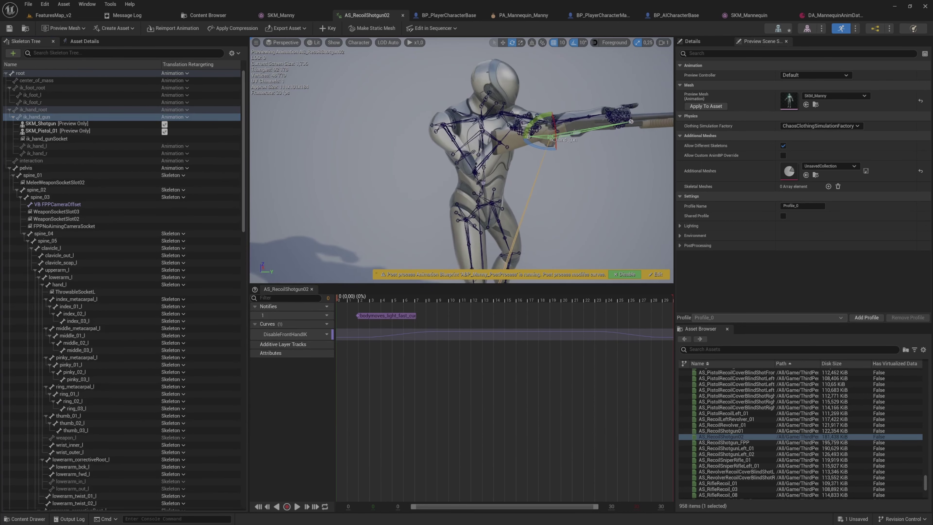
- Enlarge the animation preview area and set bone drawing to None to hide the skeleton overlay
right_drag(470, 195, 507, 191)
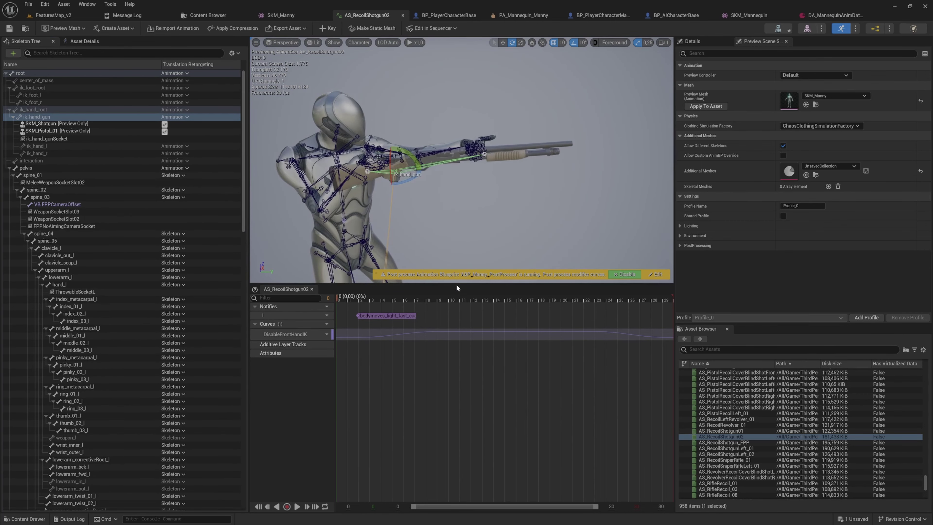
drag(456, 285, 461, 372)
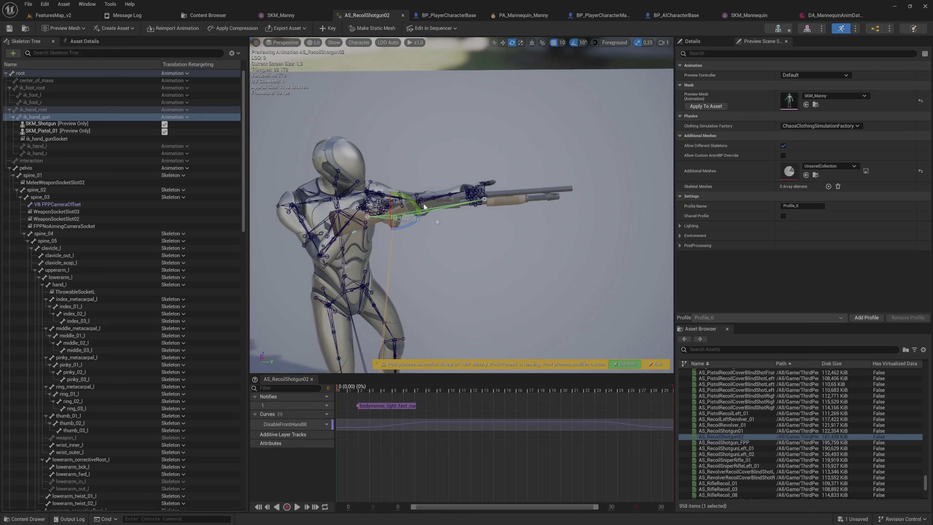
click(332, 43)
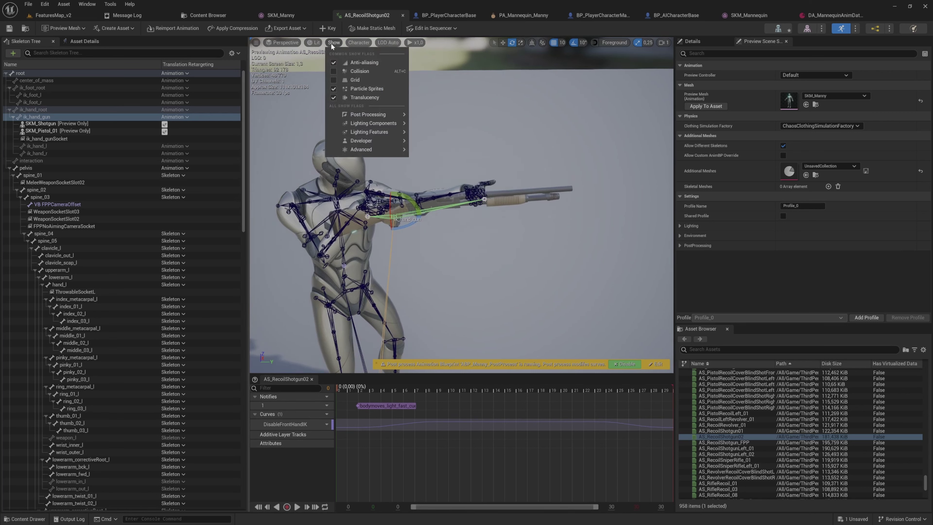
click(357, 42)
mouse_move(368, 77)
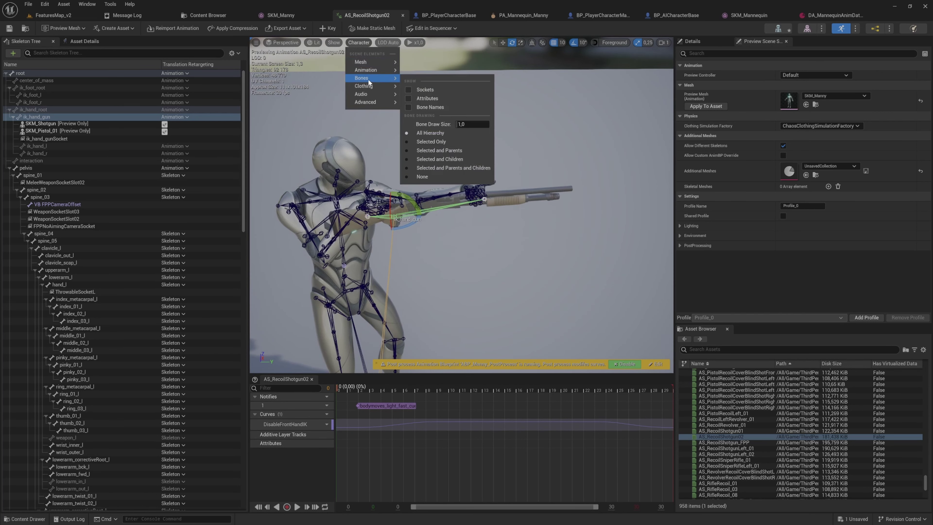
click(440, 175)
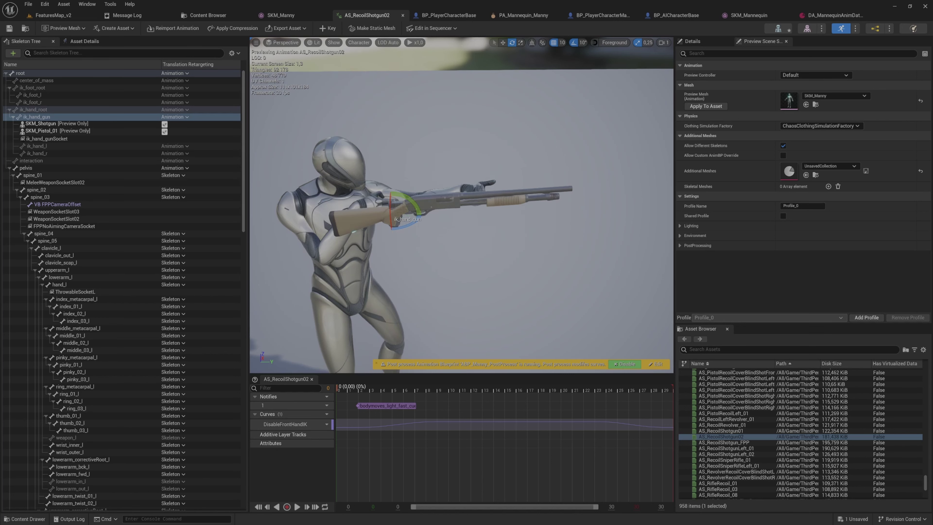
- At frame 0, move the ik_hand_gun bone to bring the shotgun into both hands and rotate it about 10° as seen from above
right_drag(461, 184, 456, 253)
right_drag(486, 205, 447, 266)
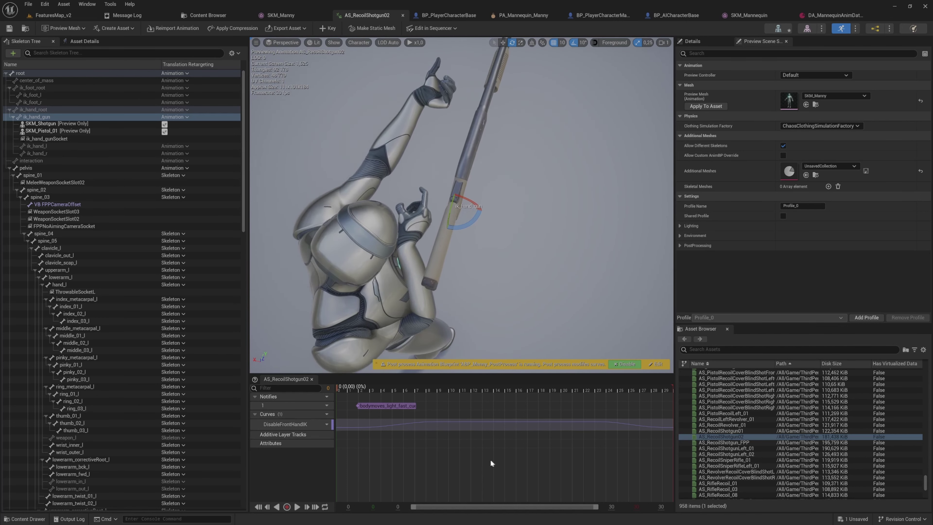
ctrl+scroll(486, 460, down, 4)
drag(480, 390, 412, 390)
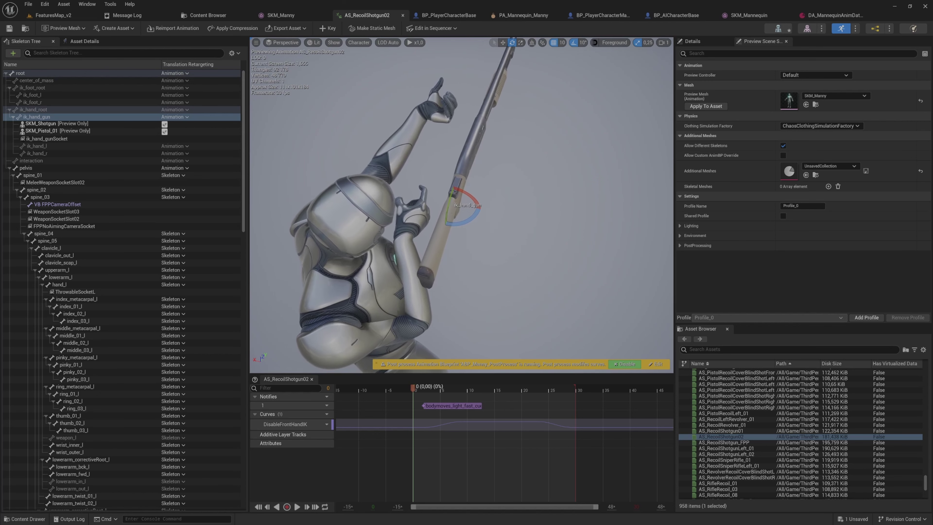
key(w)
drag(446, 205, 414, 216)
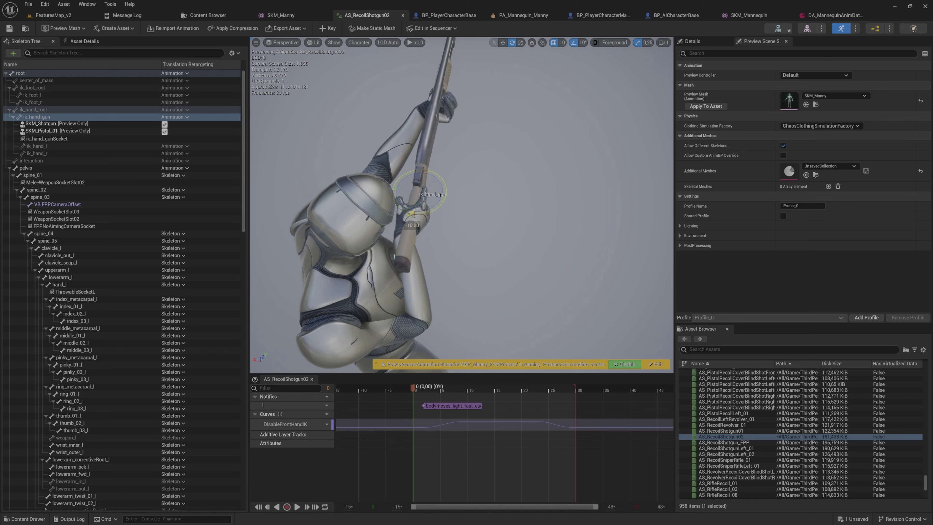
- With grid and rotation snapping turned off, move ik_hand_gun back and tilt it to line the shotgun up with both hands
click(554, 43)
alt+drag(529, 159, 518, 128)
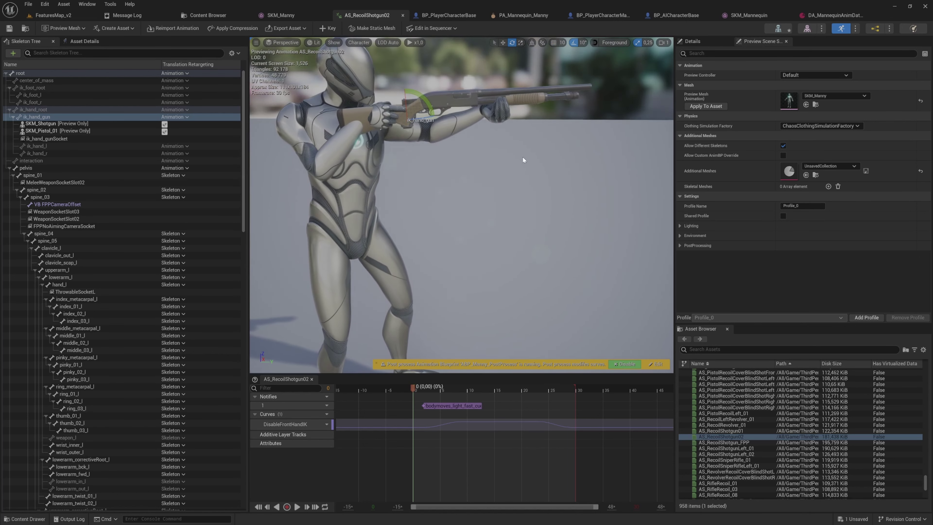
drag(400, 109, 354, 116)
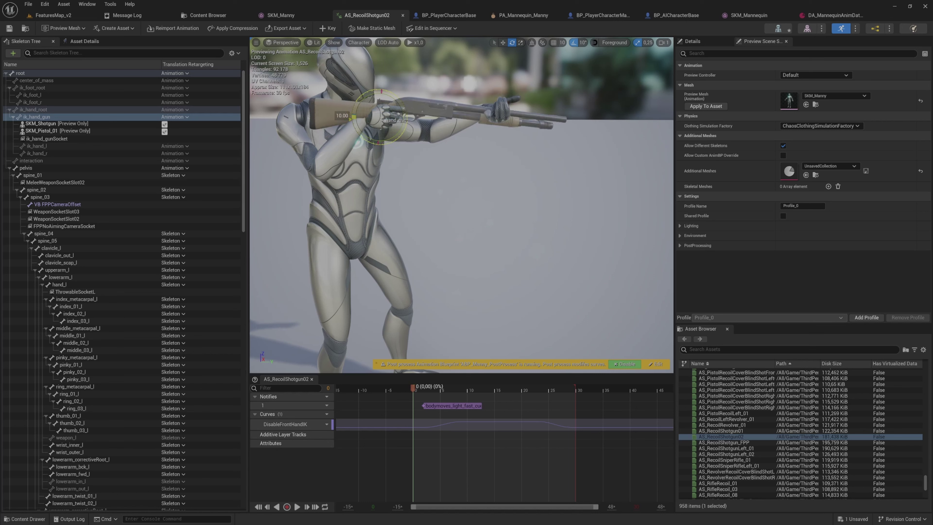
click(575, 43)
drag(401, 96, 397, 92)
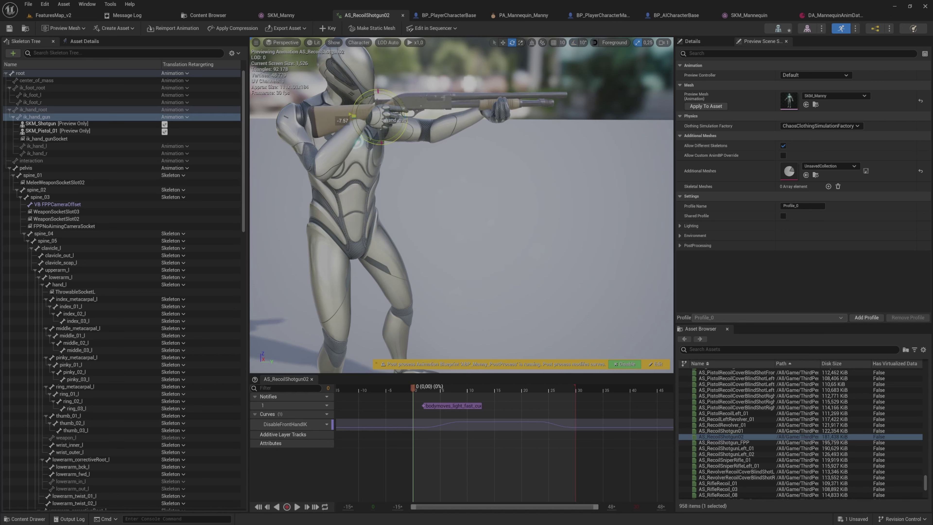
- Nudge ik_hand_gun slightly back into the rear hand's grip and key the bone at frame 0
alt+drag(517, 142, 517, 103)
alt+drag(532, 184, 441, 235)
mouse_move(450, 122)
alt+mouse_down()
mouse_move(452, 137)
mouse_move(450, 122)
alt+mouse_up()
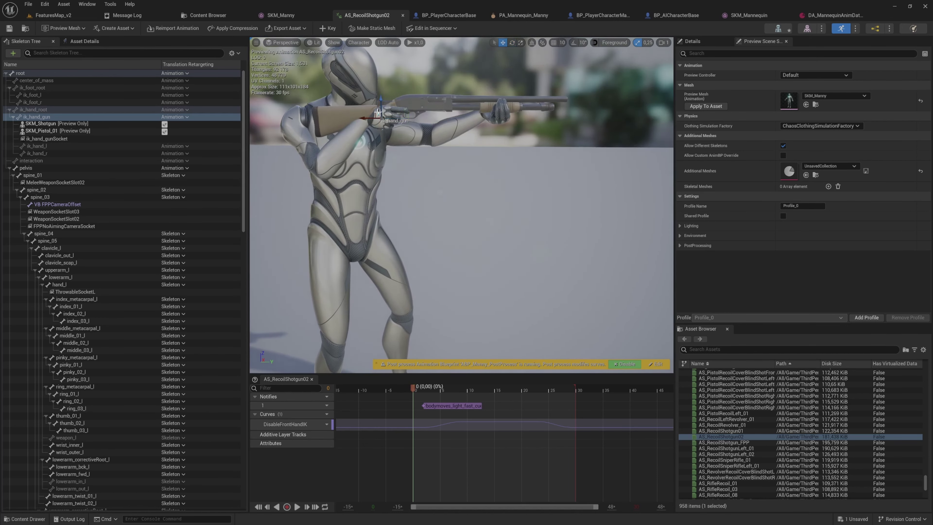
drag(375, 113, 373, 112)
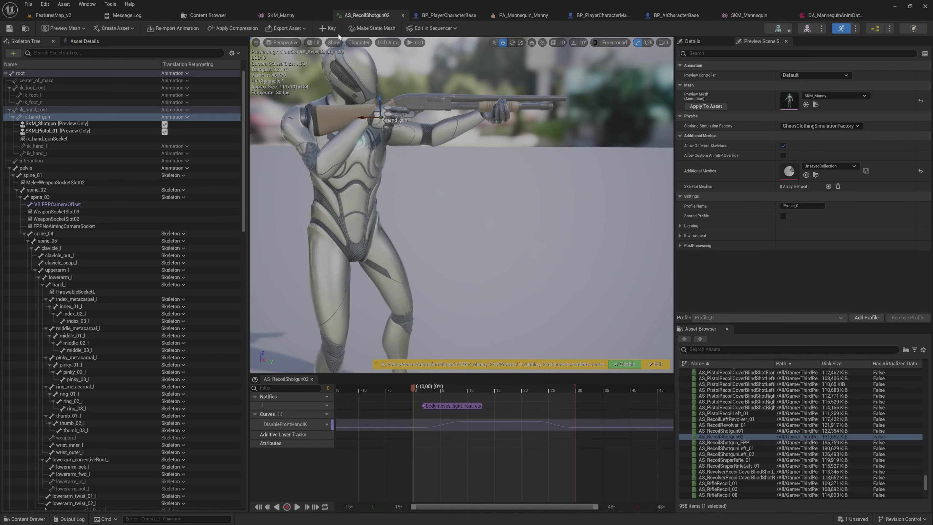
click(330, 28)
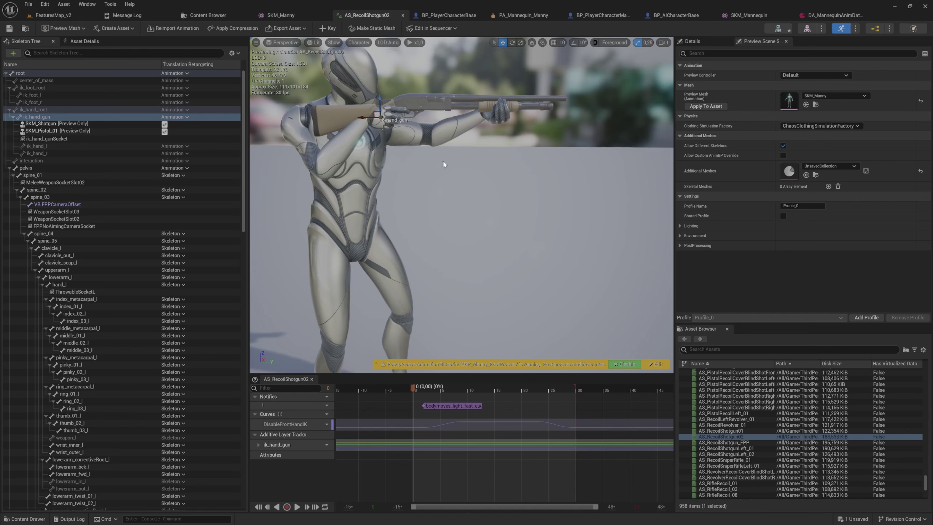
- At about frame 6, shift ik_hand_gun sideways as seen from above so the shotgun sits in both hands
mouse_move(443, 162)
alt+mouse_down()
mouse_move(450, 195)
mouse_move(442, 171)
alt+mouse_up()
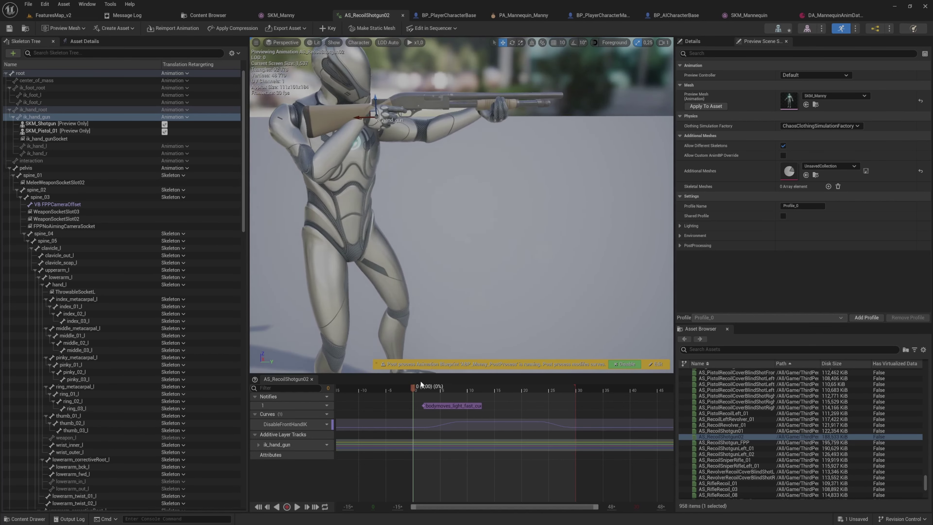
drag(414, 386, 446, 386)
scroll(452, 285, up, 5)
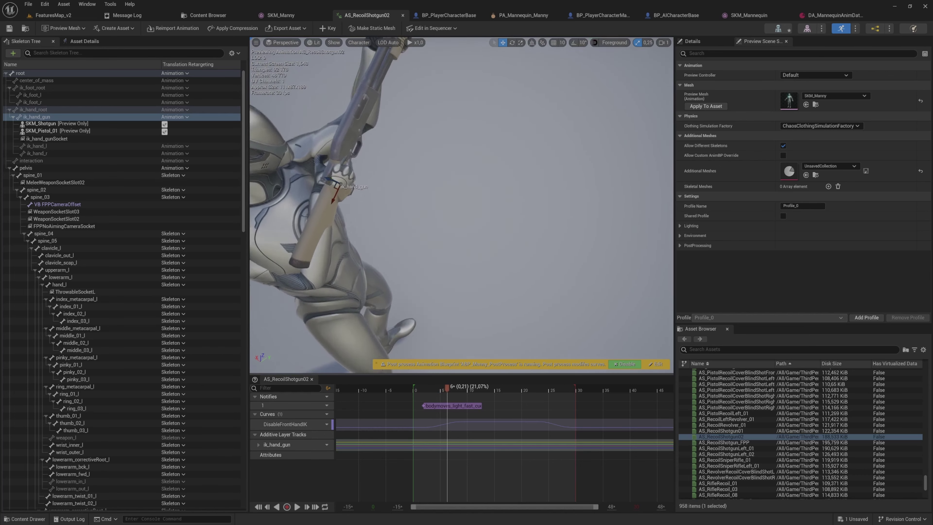
alt+drag(434, 253, 446, 301)
mouse_move(445, 387)
mouse_down()
mouse_move(428, 386)
mouse_move(449, 386)
mouse_up()
alt+drag(464, 331, 459, 325)
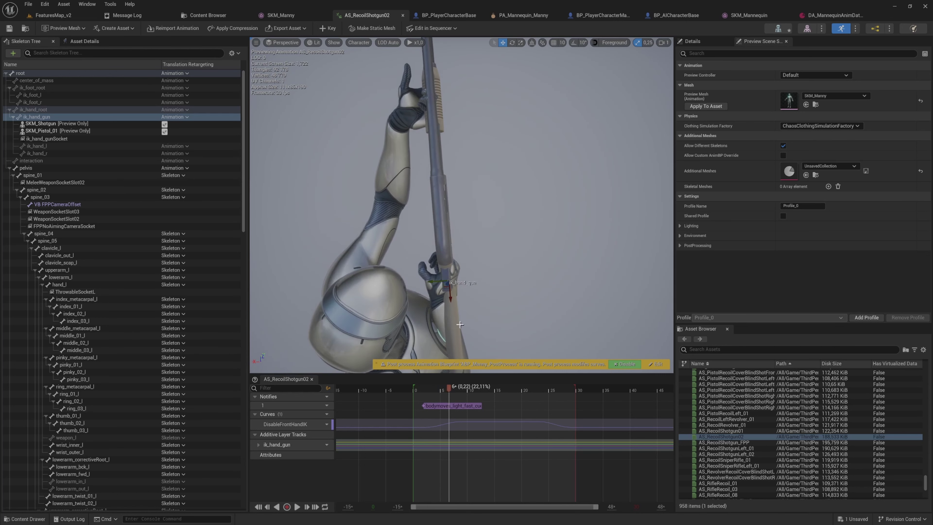
drag(432, 283, 418, 283)
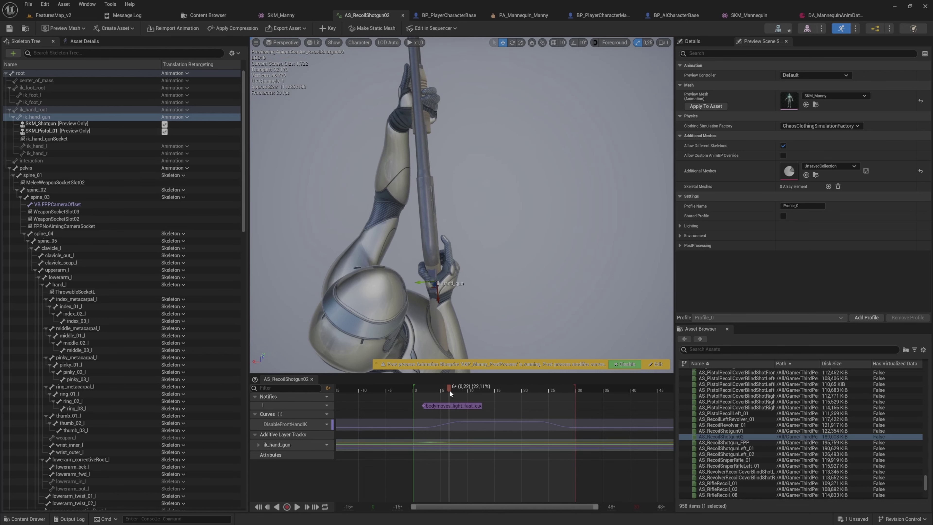
- At frame 30, the end of the animation, reposition ik_hand_gun so the shotgun lines up with both hands
drag(448, 390, 577, 387)
alt+drag(551, 272, 551, 324)
alt+drag(439, 309, 440, 312)
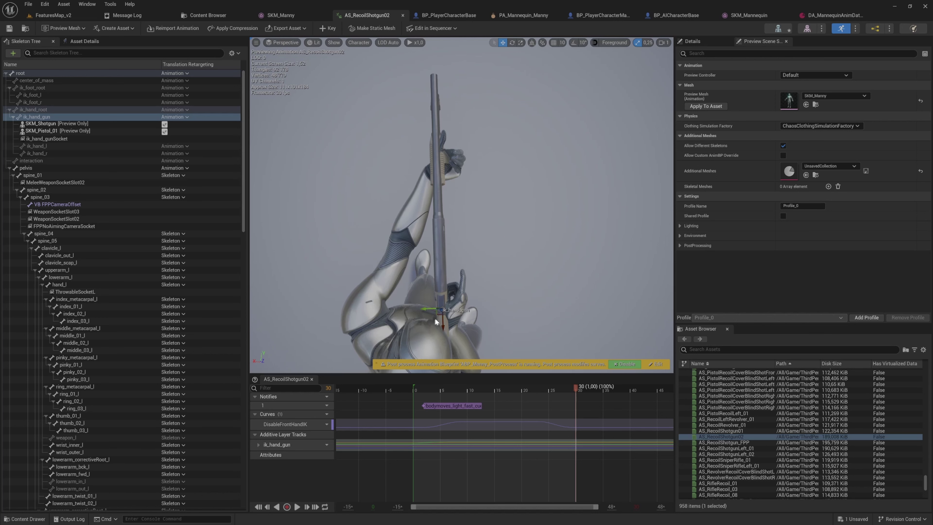
middle_drag(436, 318, 439, 287)
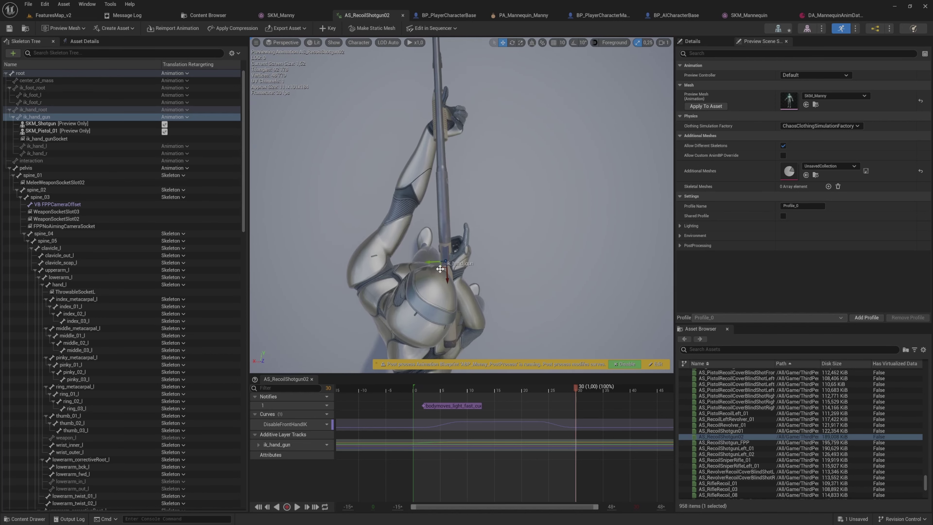
drag(439, 269, 364, 165)
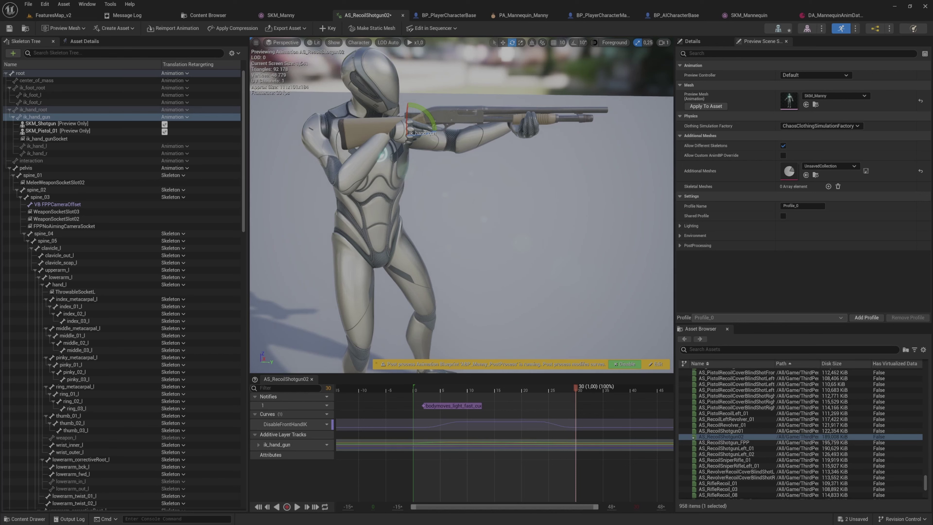
- Play FeaturesMap_v2, equip the Pump Shotgun, fire it twice to check the recoil, and stop the play session
click(55, 16)
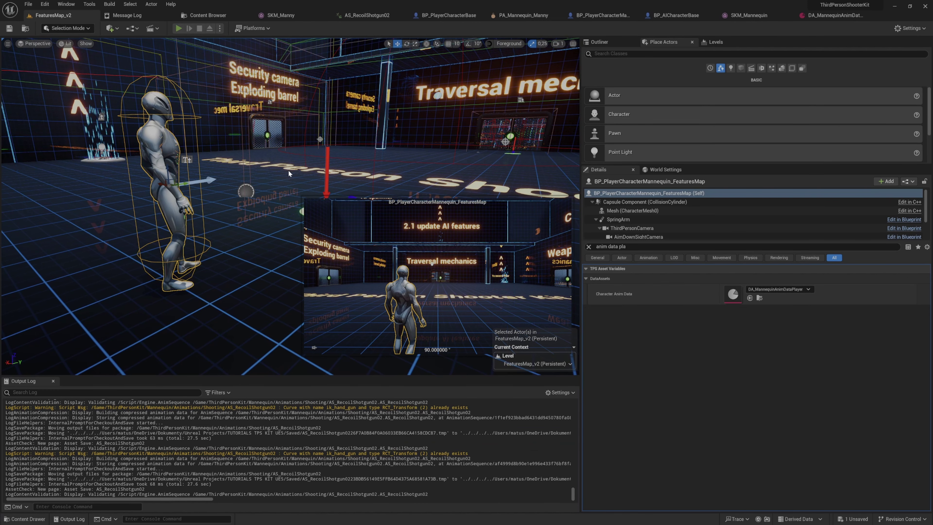
key(alt+p)
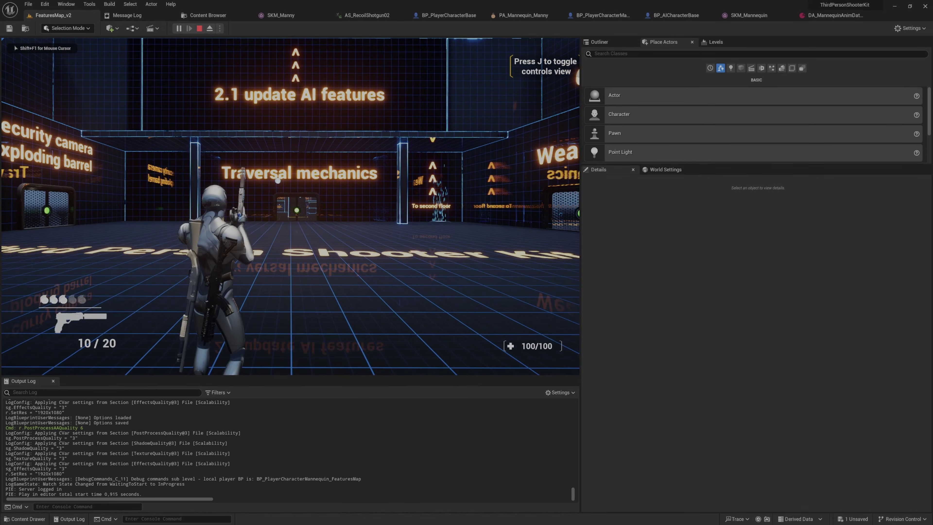
key(3)
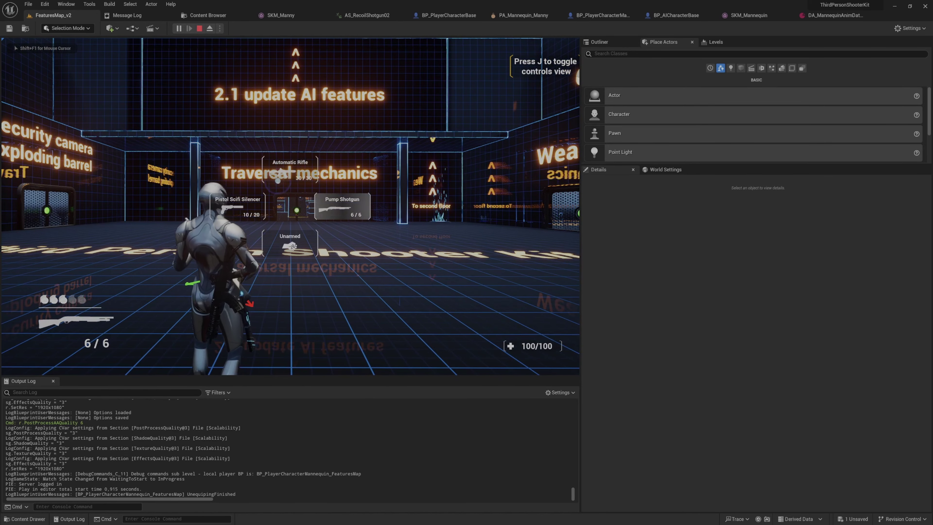
click(290, 205)
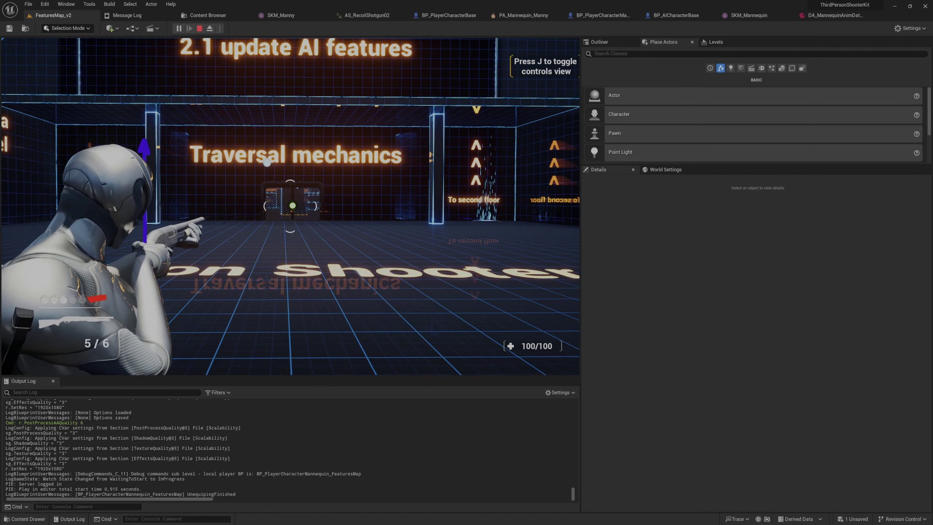
click(290, 205)
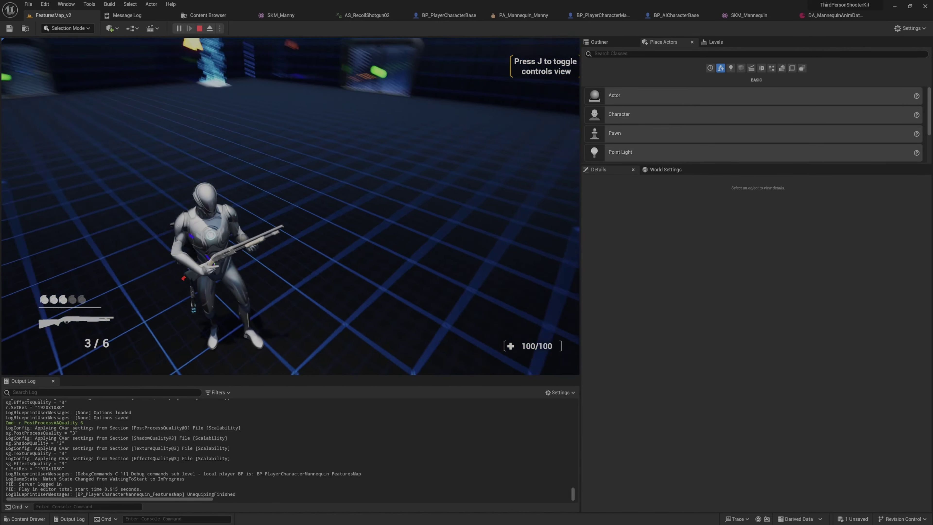
key(shift+F1)
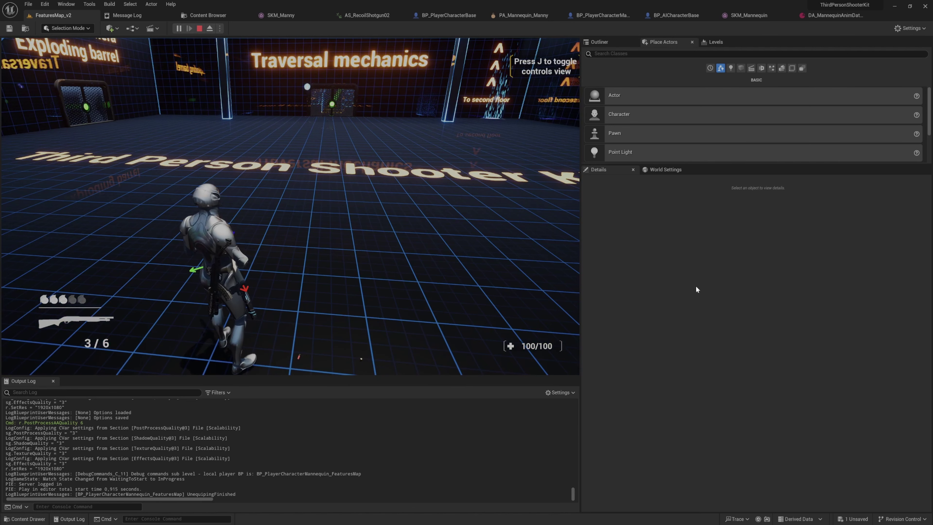
key(Escape)
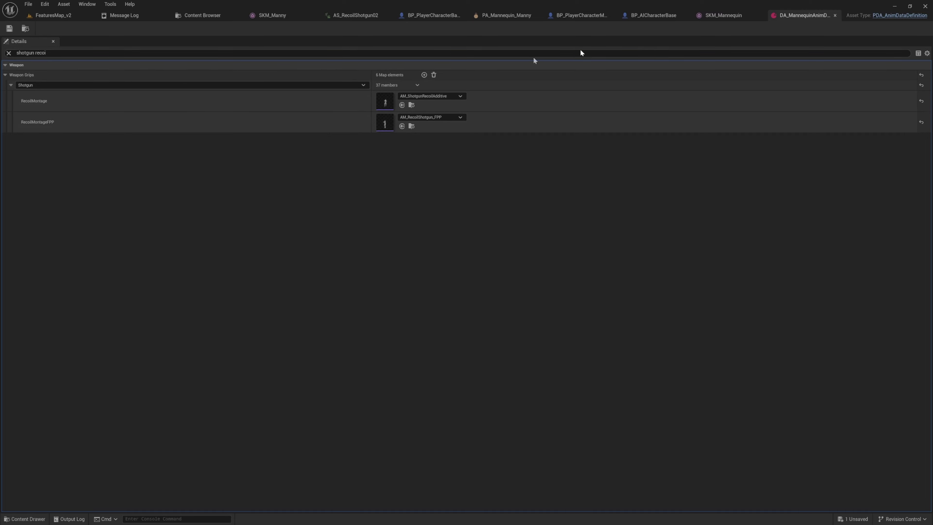
- Open the player character's DA_GripPostProcessMannequinDefault asset, review its two-handed Gun Bone Offset settings, and close it
click(39, 16)
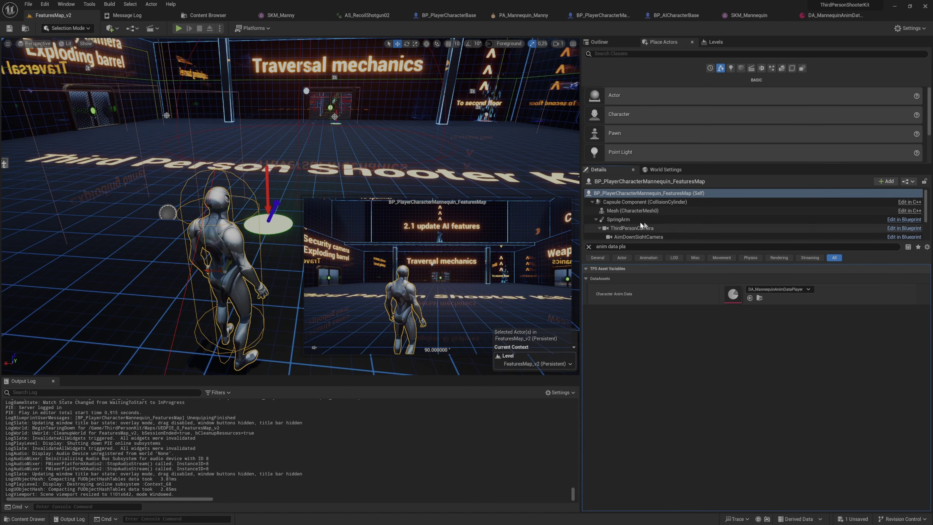
text(pos)
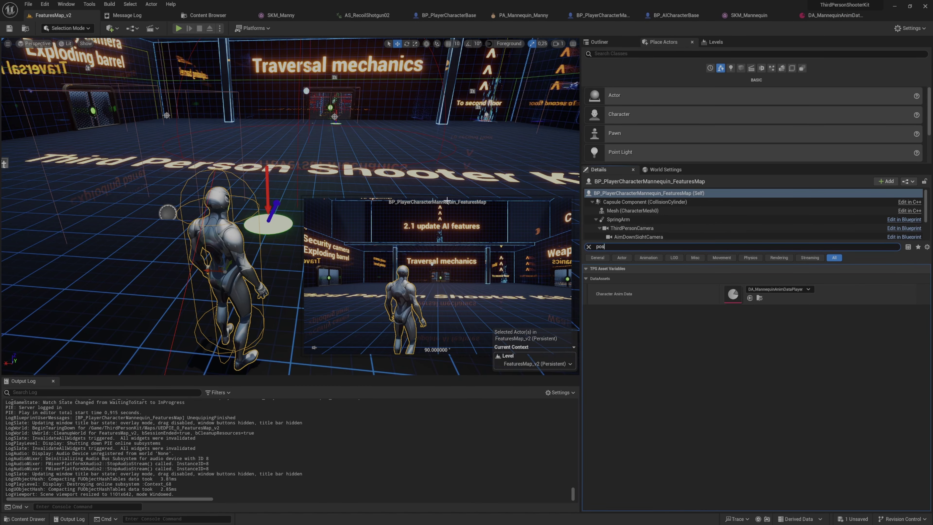
text(t pro)
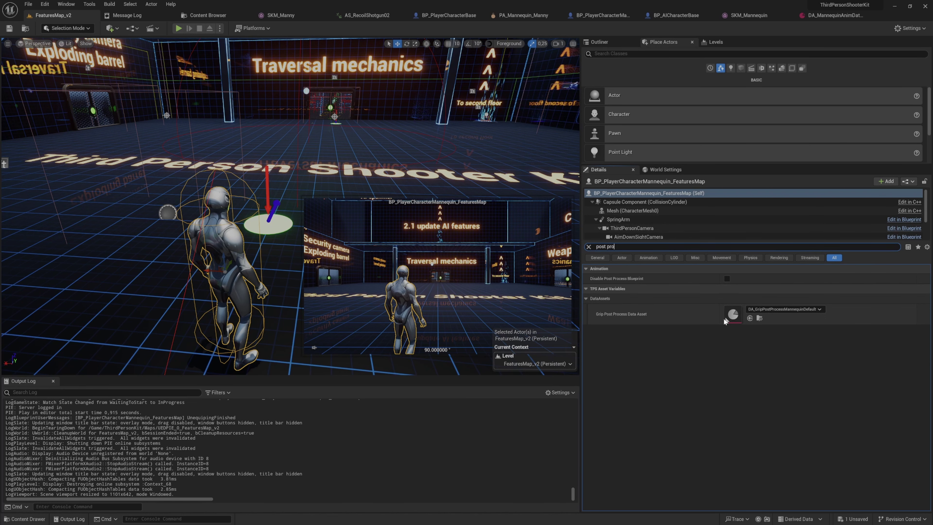
double_click(732, 314)
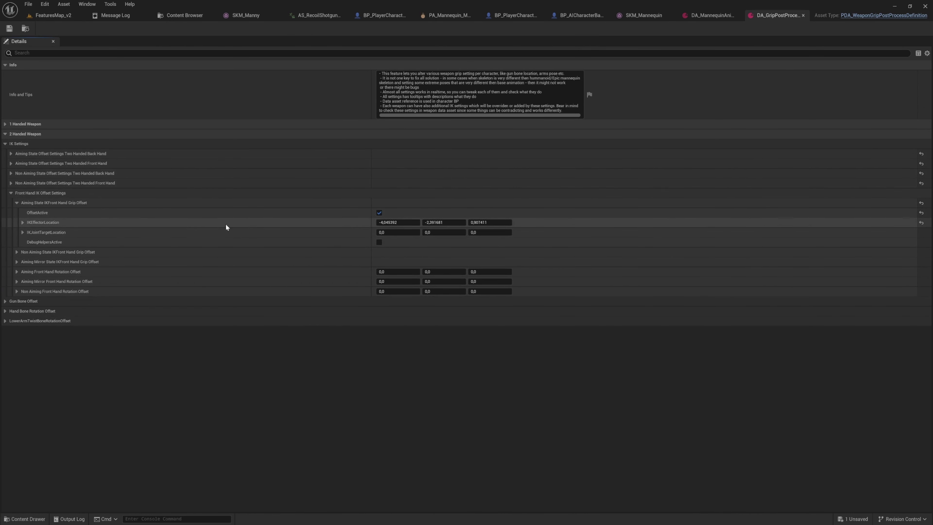
click(128, 301)
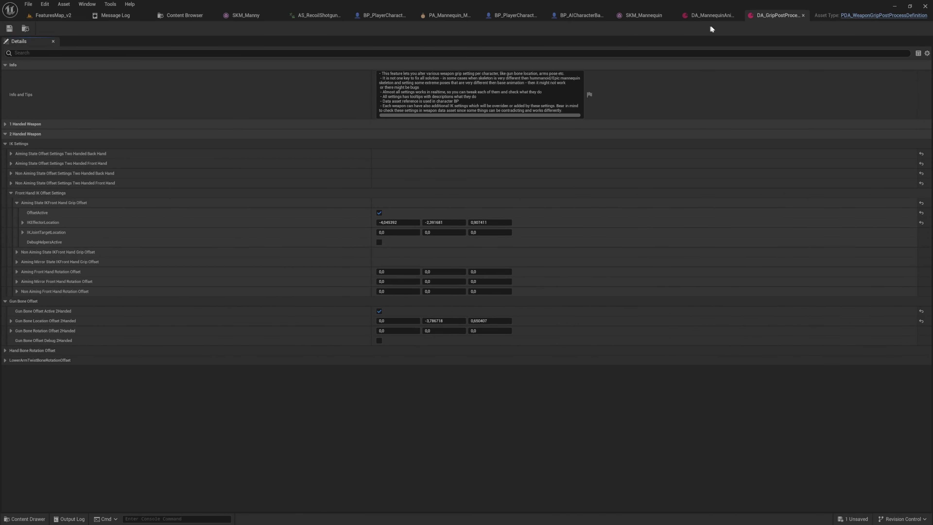
middle_click(771, 15)
- Play FeaturesMap_v2, walk to the Single press button panel, test the character's button interaction, and stop playing
click(56, 15)
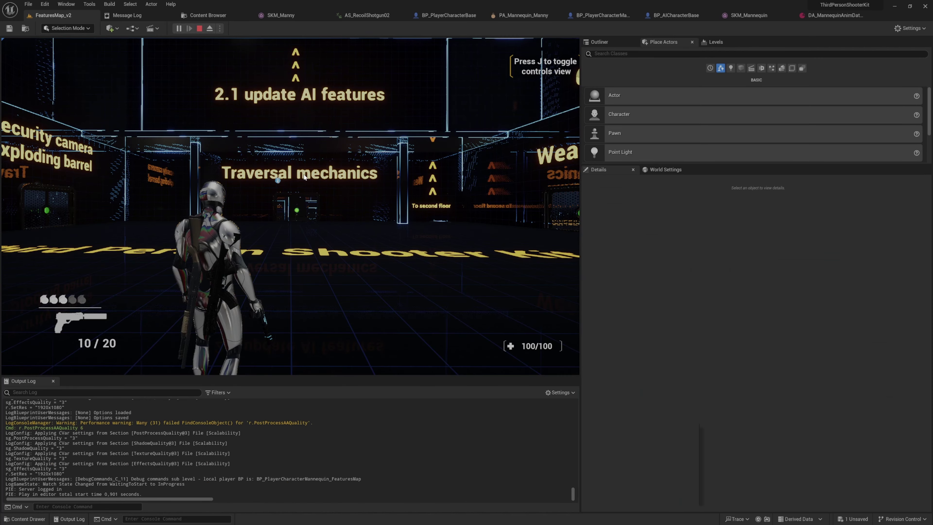
right_click(304, 173)
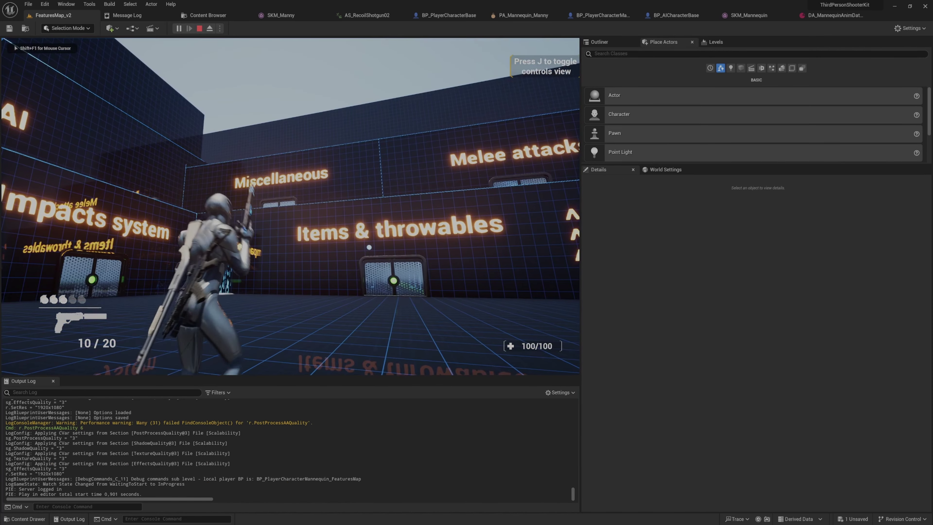
key(w)
key(v)
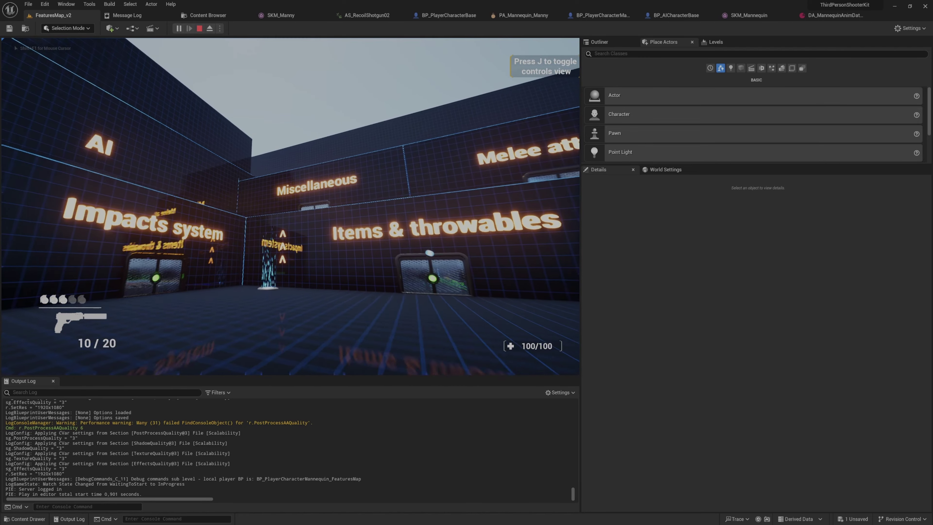
key(w)
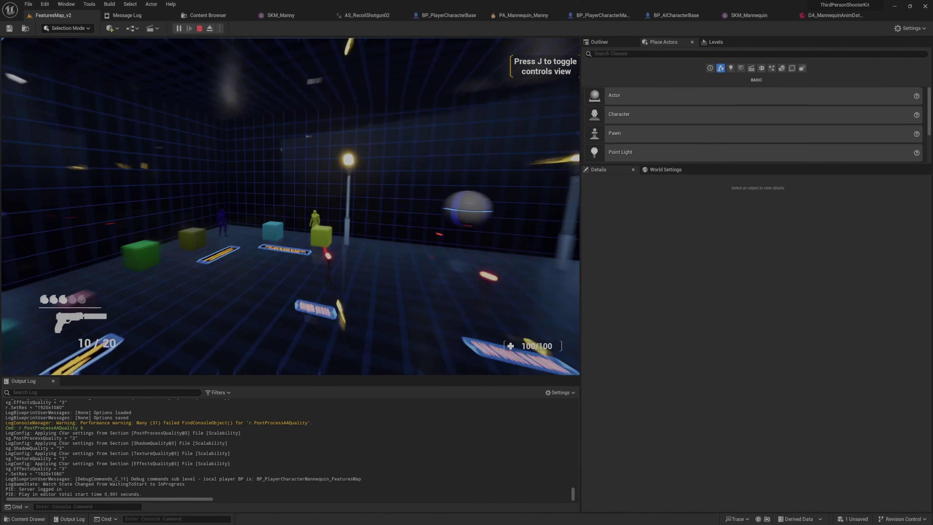
key(v)
key(w)
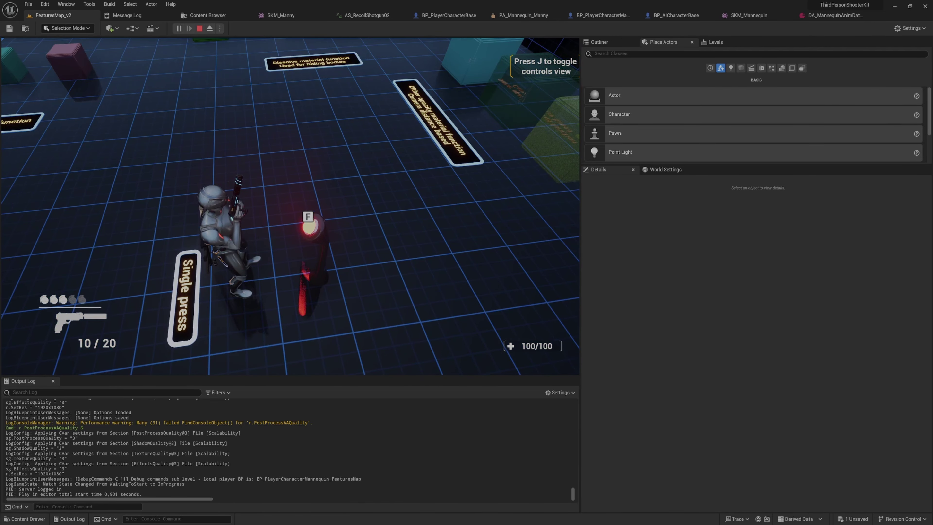
key(f)
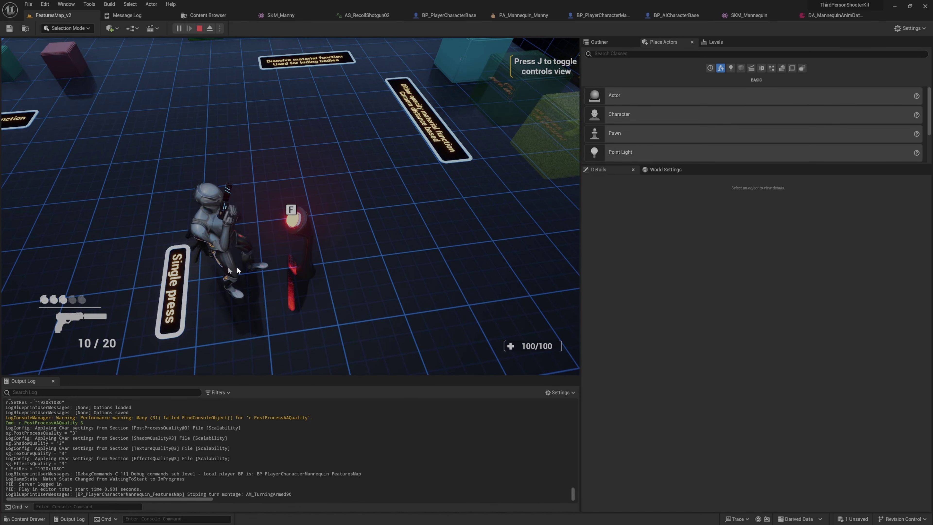
key(Escape)
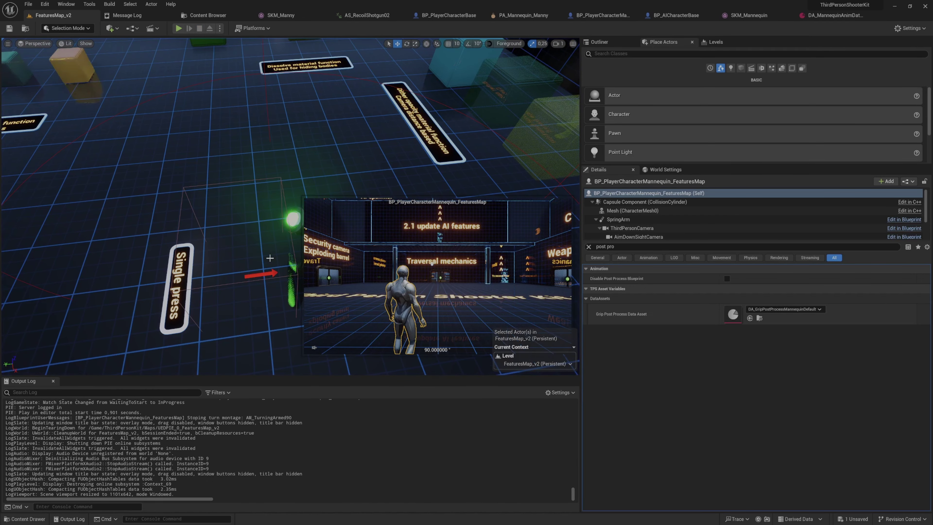
- Move the InteractionLocation component of the Single press button panel, BP_Button_Panel_03, closer to the button
right_drag(279, 254, 285, 239)
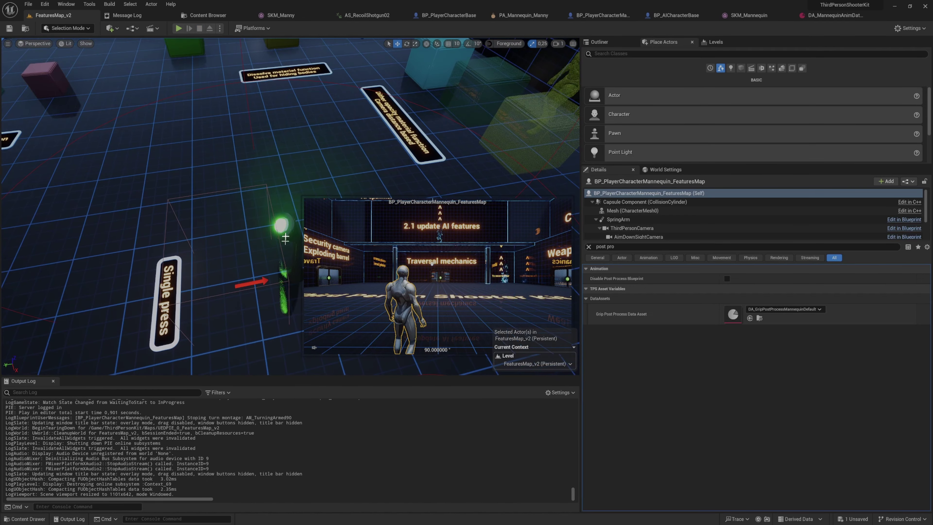
click(285, 239)
click(646, 220)
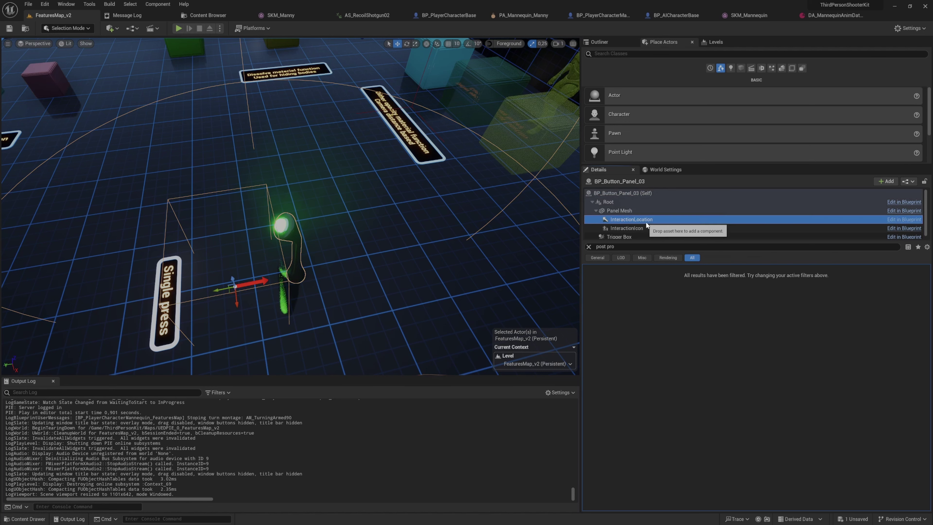
click(230, 292)
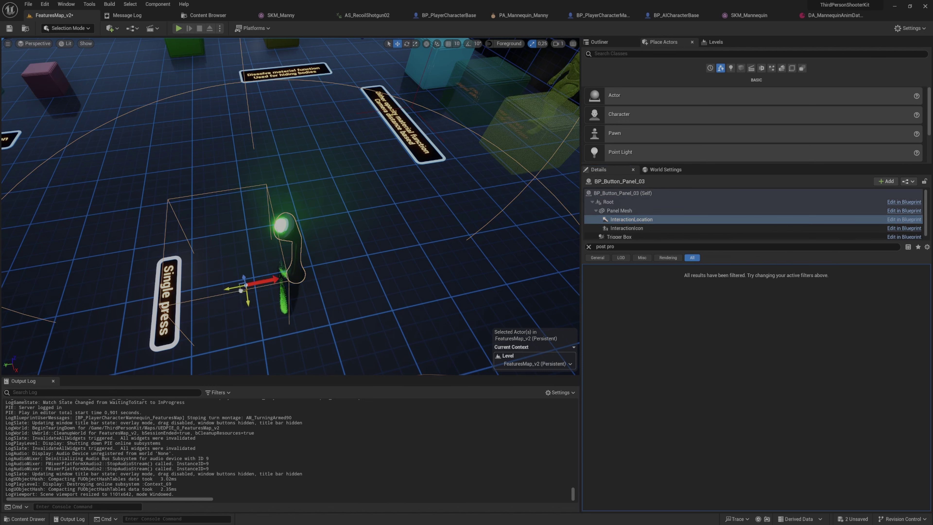
- Nudge the InteractionLocation of BP_Button_Panel_03 slightly, then play the level, operate the Single press button, and stop playing
drag(247, 289, 248, 290)
click(178, 28)
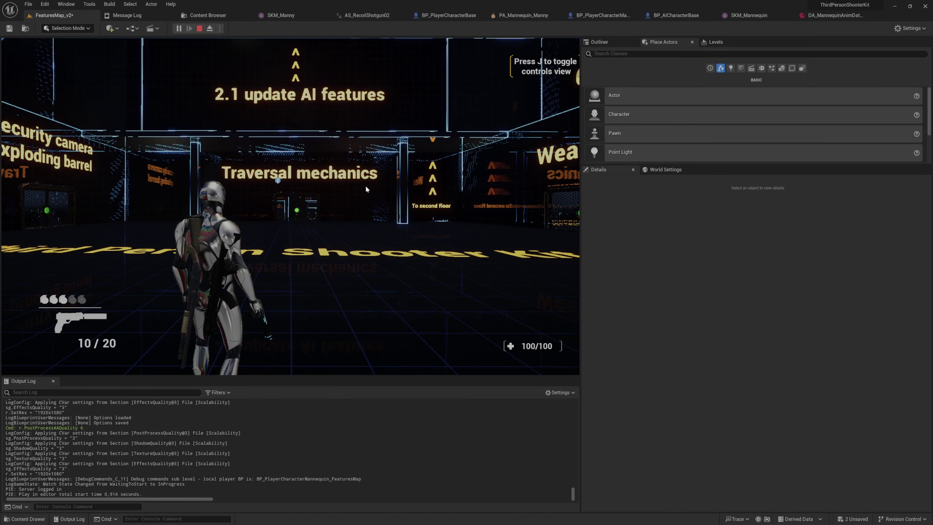
click(366, 187)
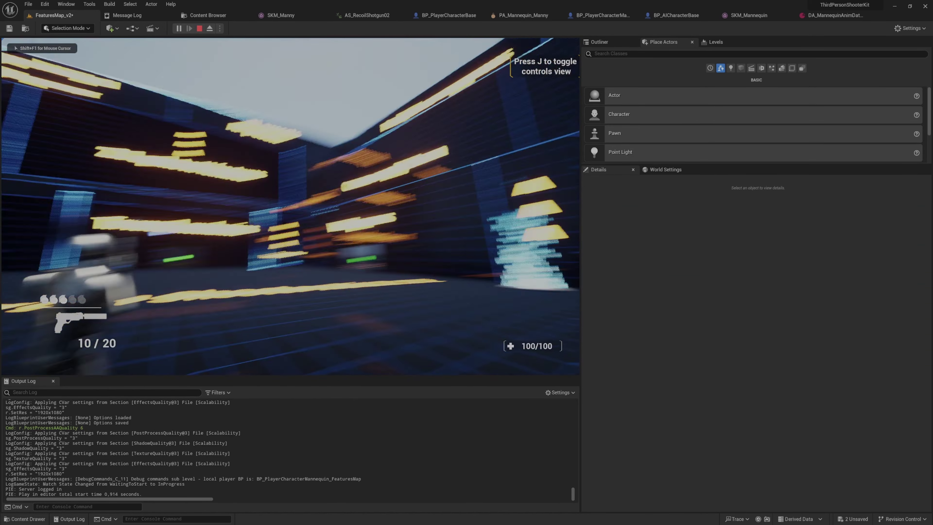
key(w)
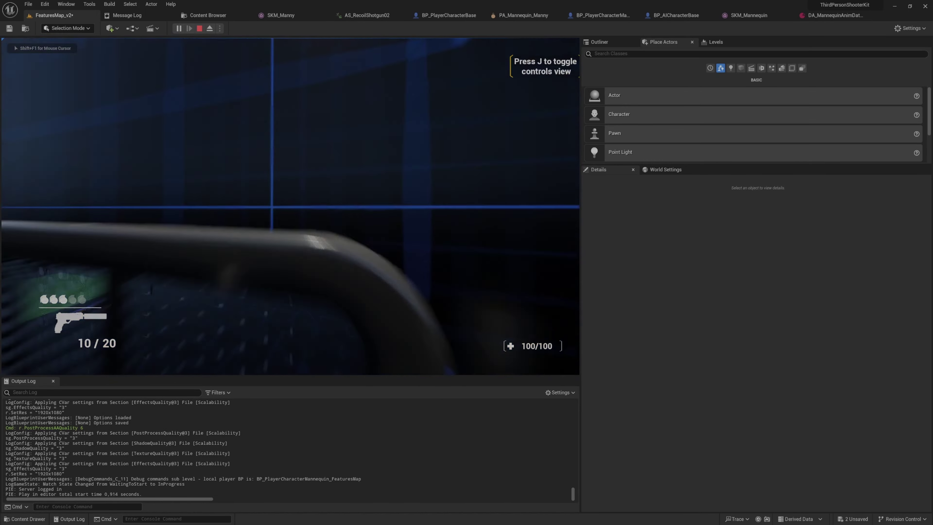
key(w)
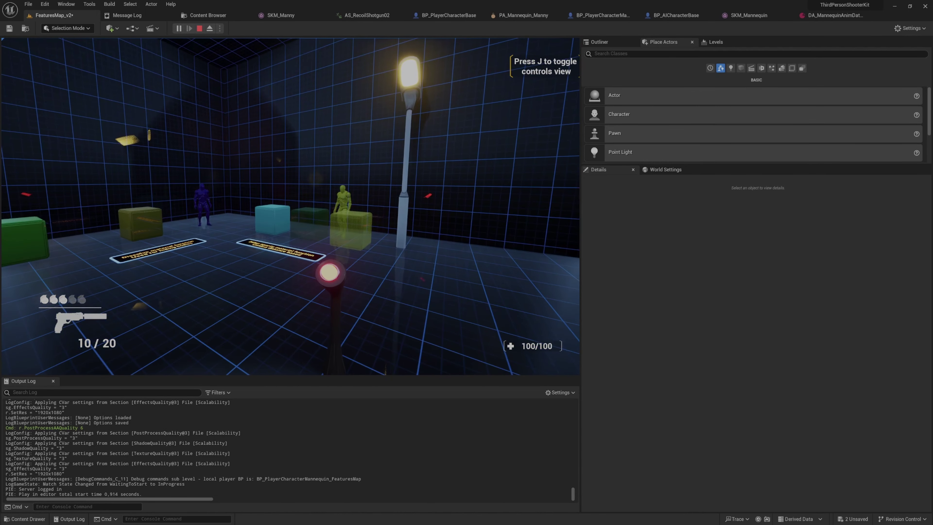
key(w)
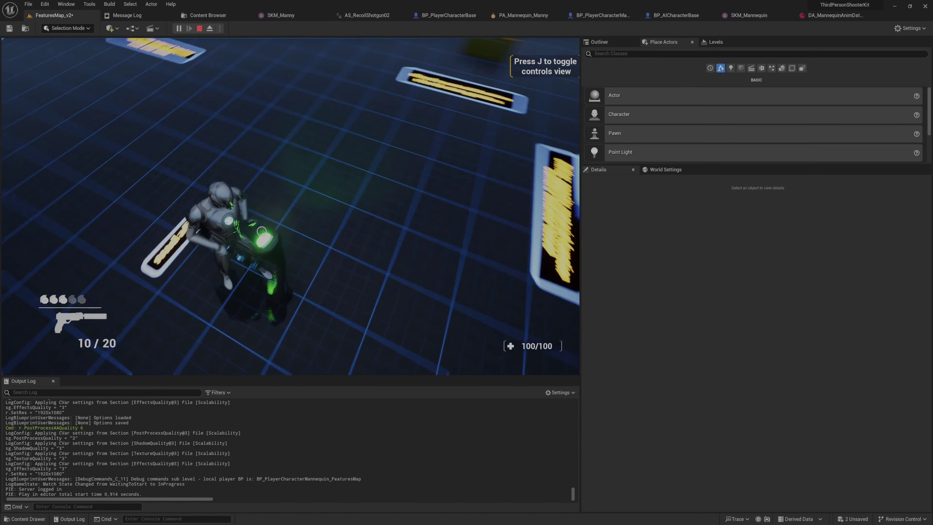
key(f)
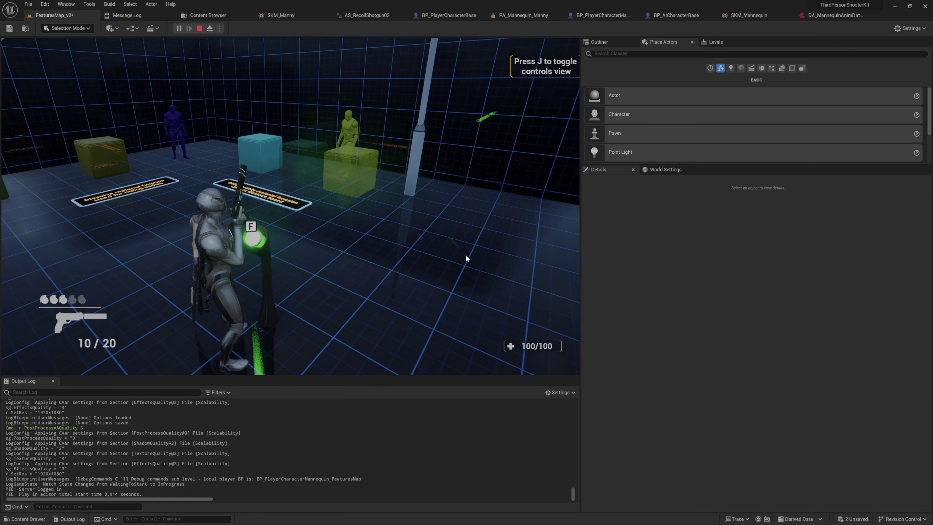
key(Escape)
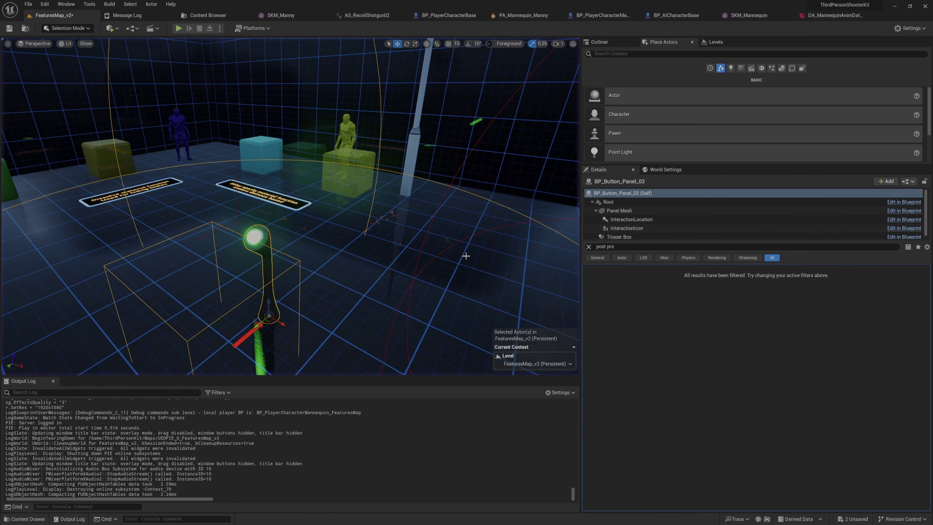
- Place a BP_LadderProcedural actor in the open floor area near the player start of FeaturesMap_v2
key(alt+p)
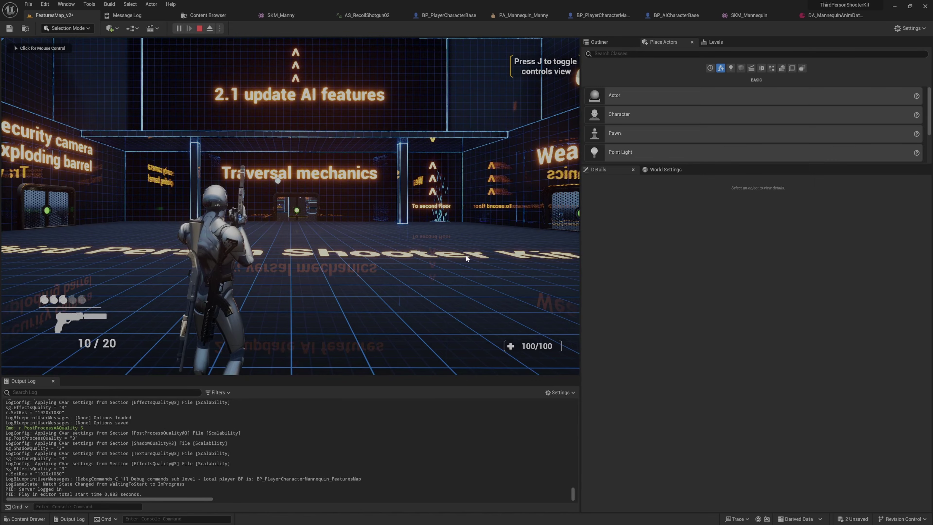
key(Escape)
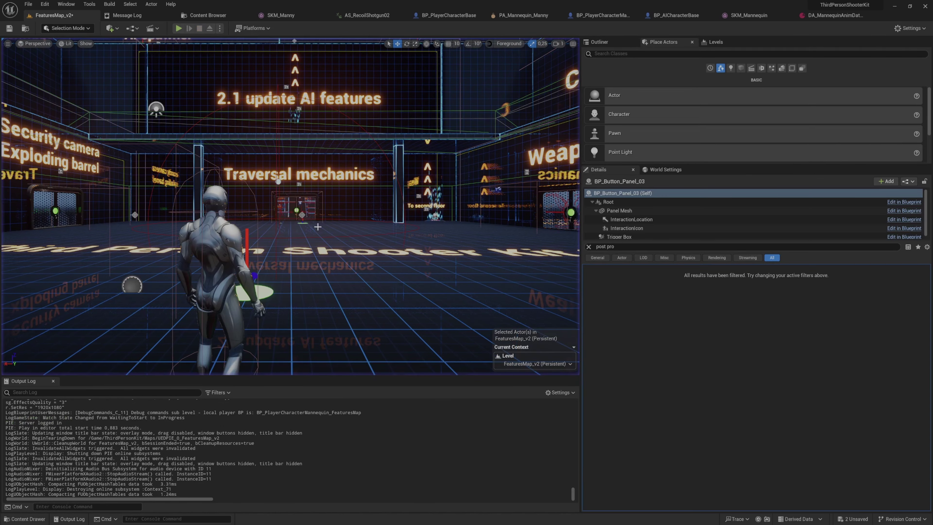
key(w)
right_drag(290, 205, 195, 250)
scroll(290, 206, up, 1)
key(w)
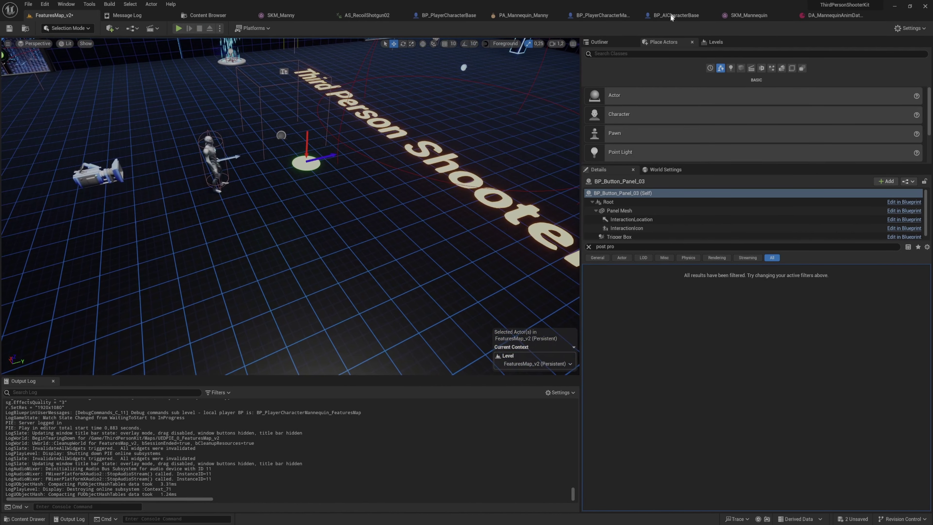
click(697, 53)
text(ladder)
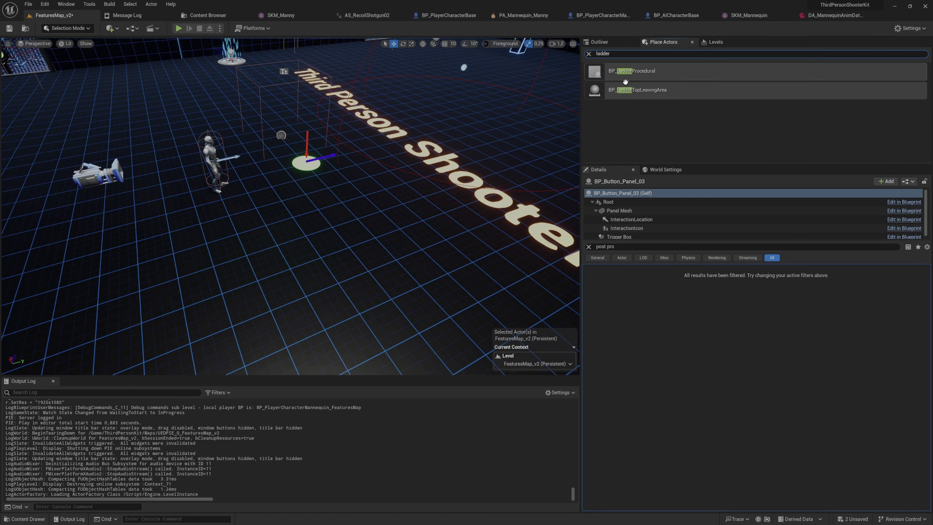
drag(684, 75, 375, 239)
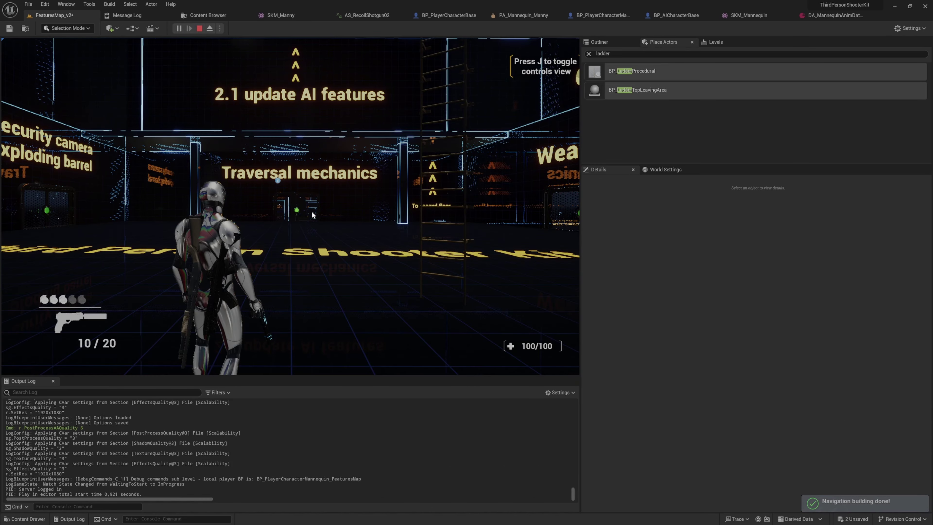
- Play the level, climb the character partway up the placed ladder, and release the cursor while it stays on the rungs
click(307, 212)
key(w)
key(w)
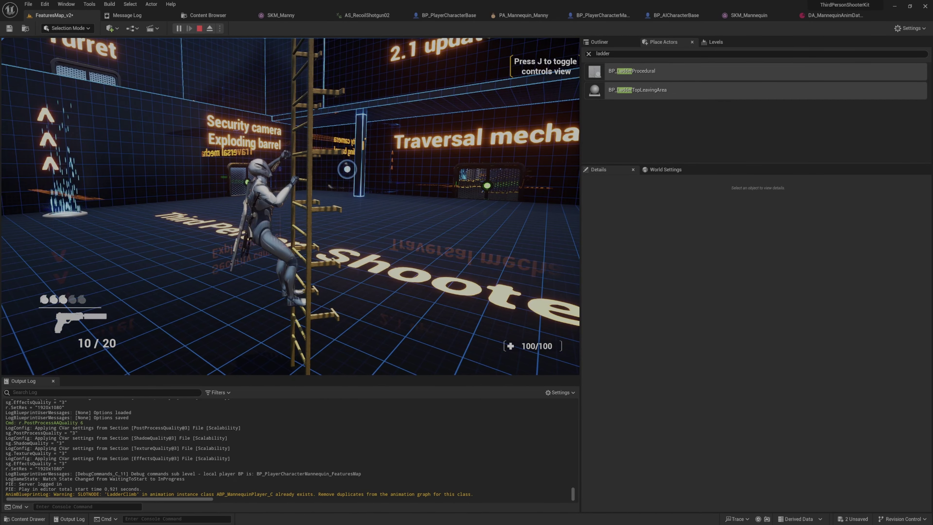
key(shift+F1)
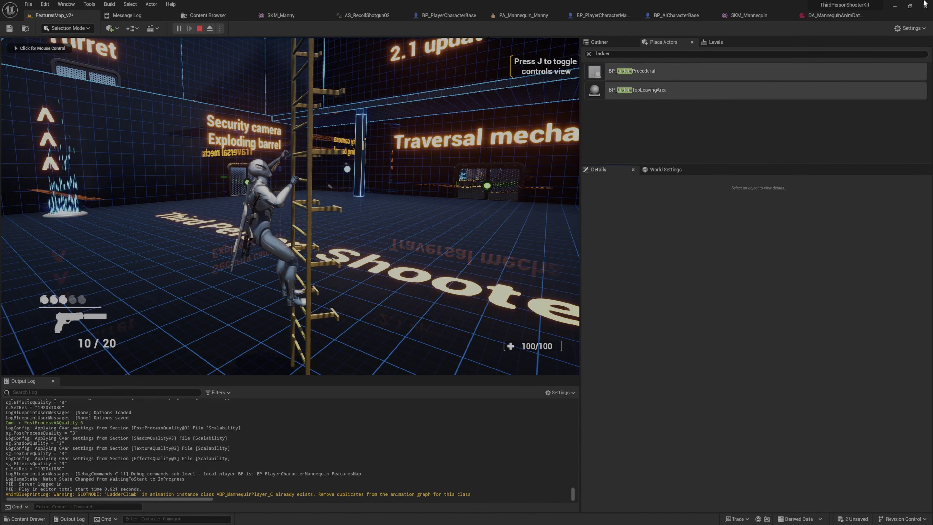
- Filter the DA_MannequinAnimData asset's properties by "ladder idle"
click(831, 15)
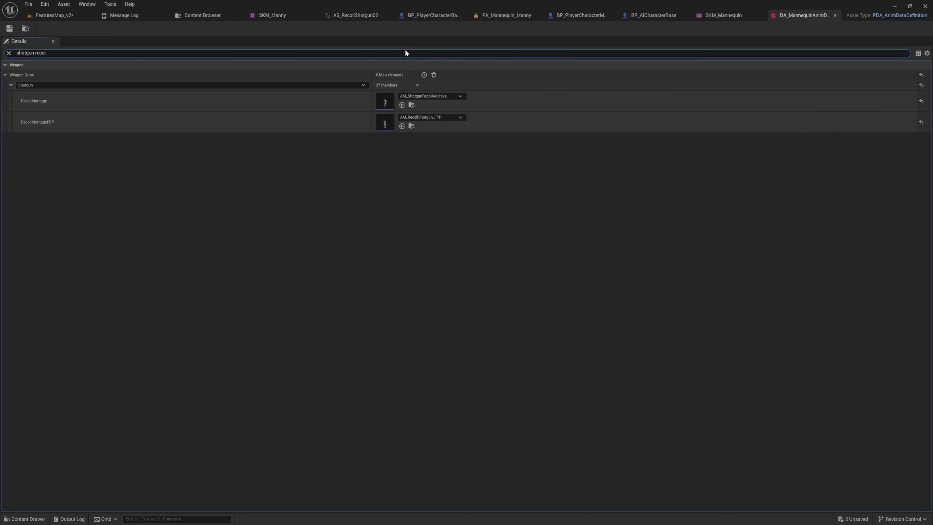
key(BackSpace)
key(BackSpace)
key(BackSpace)
key(BackSpace)
key(BackSpace)
key(BackSpace)
key(BackSpace)
key(BackSpace)
key(BackSpace)
key(BackSpace)
key(BackSpace)
key(BackSpace)
key(BackSpace)
text(ladder)
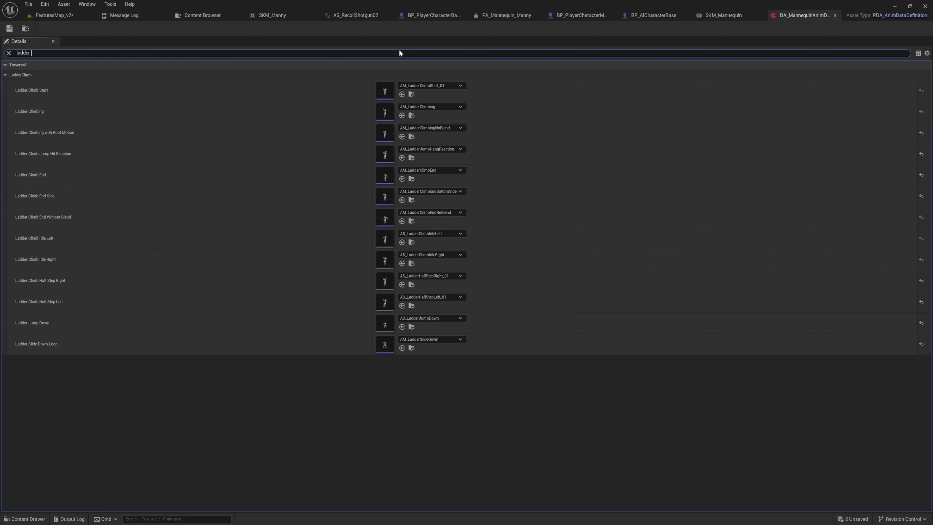
text( idle)
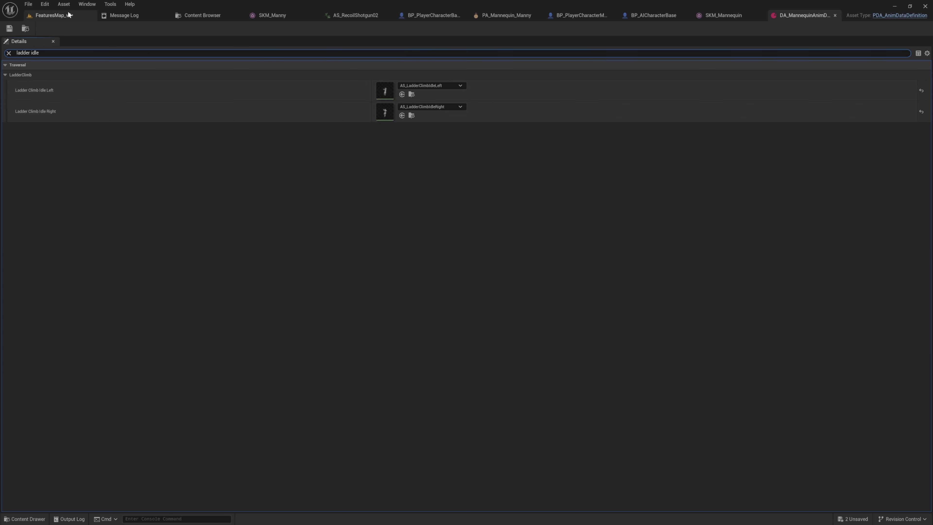
- Open the Ladder Climb Idle Left animation, AS_LadderClimbIdleLeft, from the animation data asset
click(55, 15)
click(803, 15)
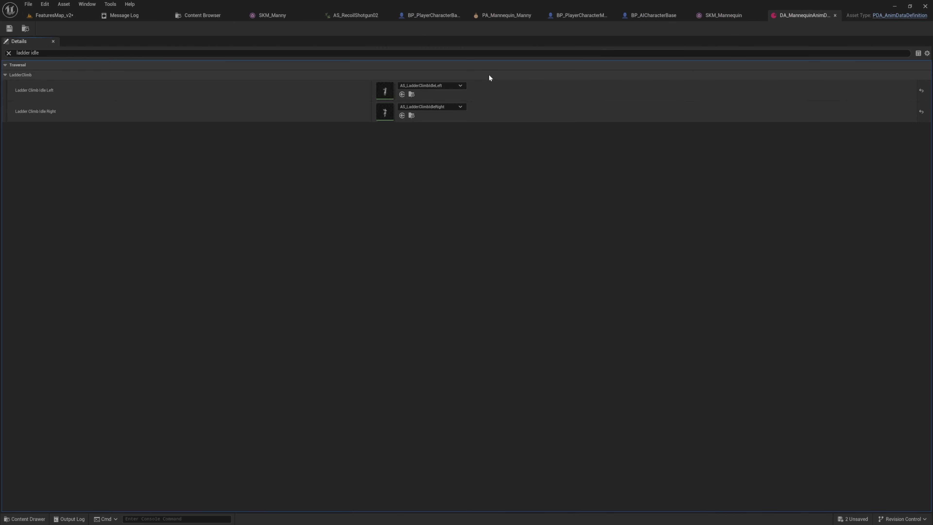
double_click(384, 85)
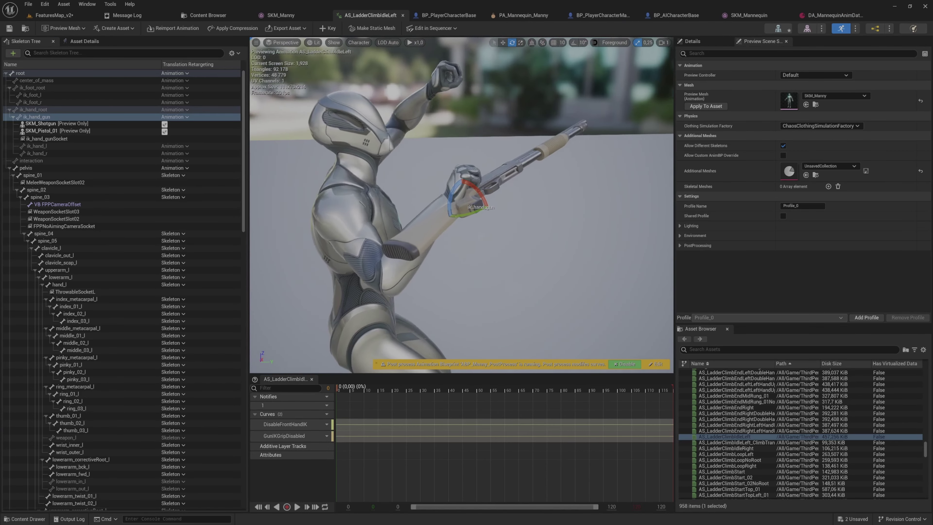
click(832, 15)
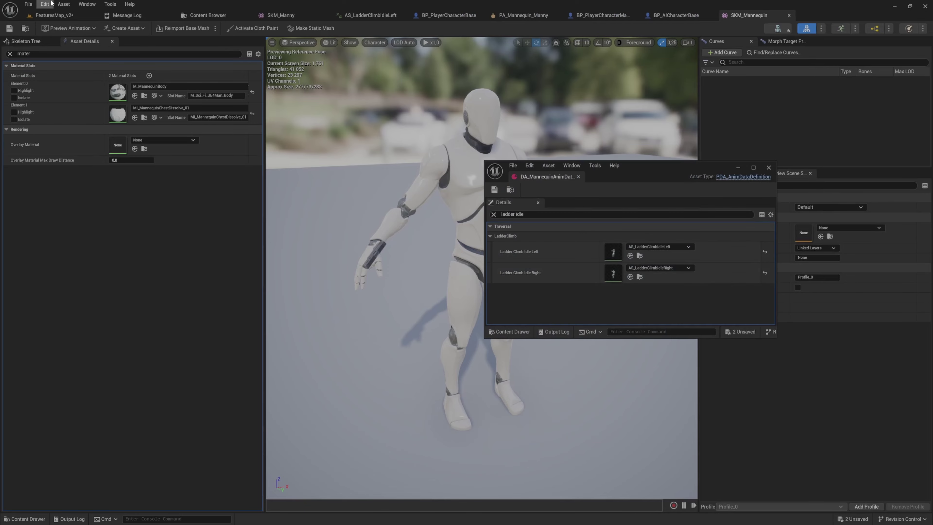
click(54, 15)
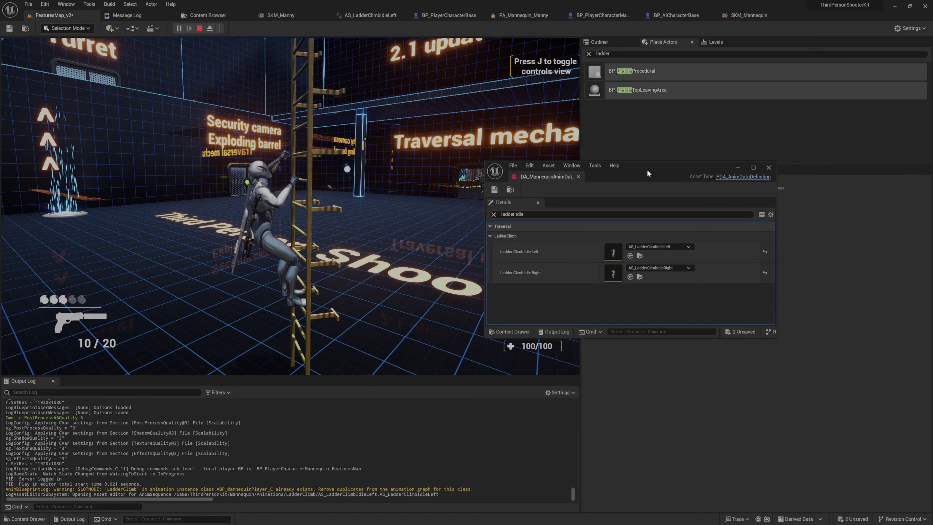
drag(647, 167, 582, 88)
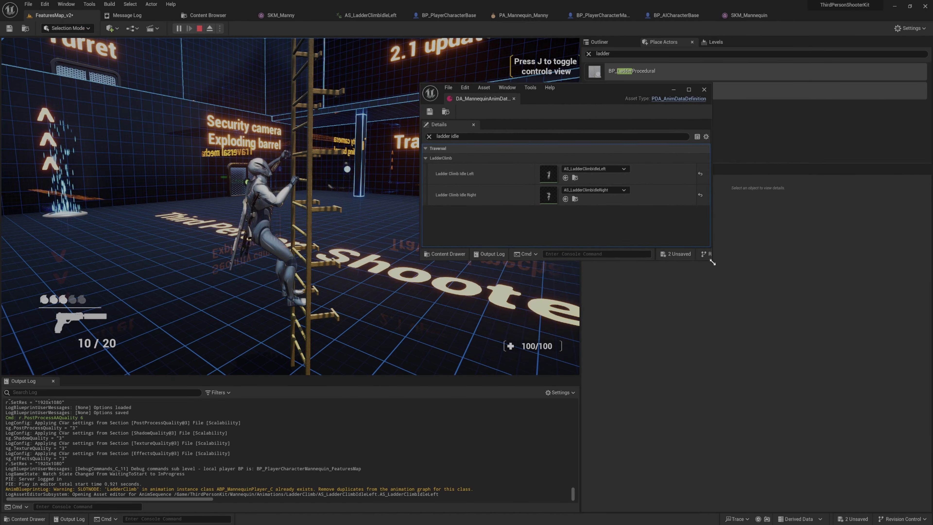
drag(712, 260, 773, 326)
drag(481, 98, 719, 15)
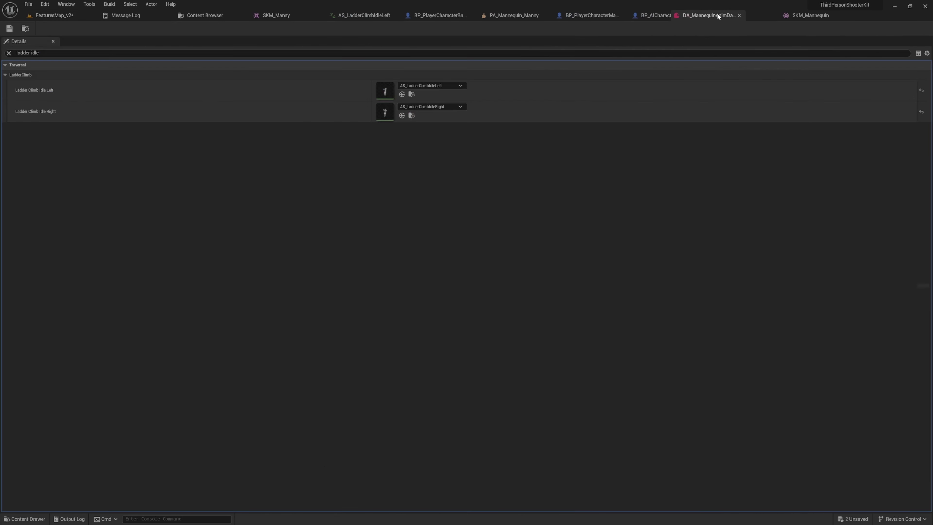
- Undock the AS_LadderClimbIdleLeft editor into an enlarged floating window beside the character on the ladder in the level view
drag(353, 13, 543, 173)
click(51, 15)
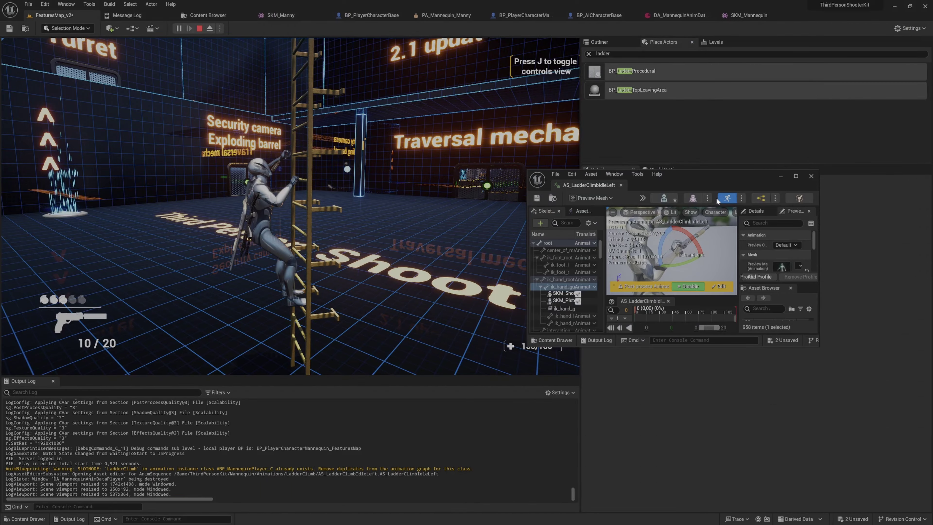
drag(707, 174, 565, 74)
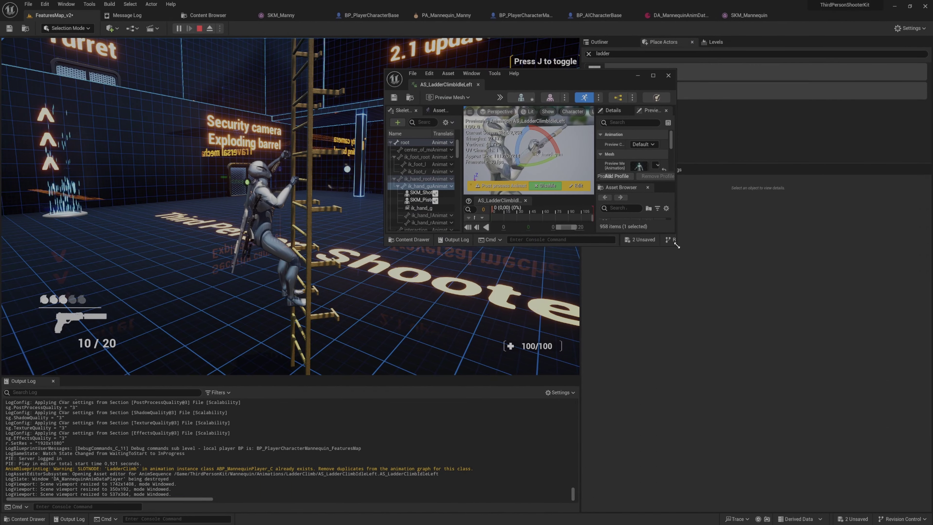
drag(676, 245, 895, 483)
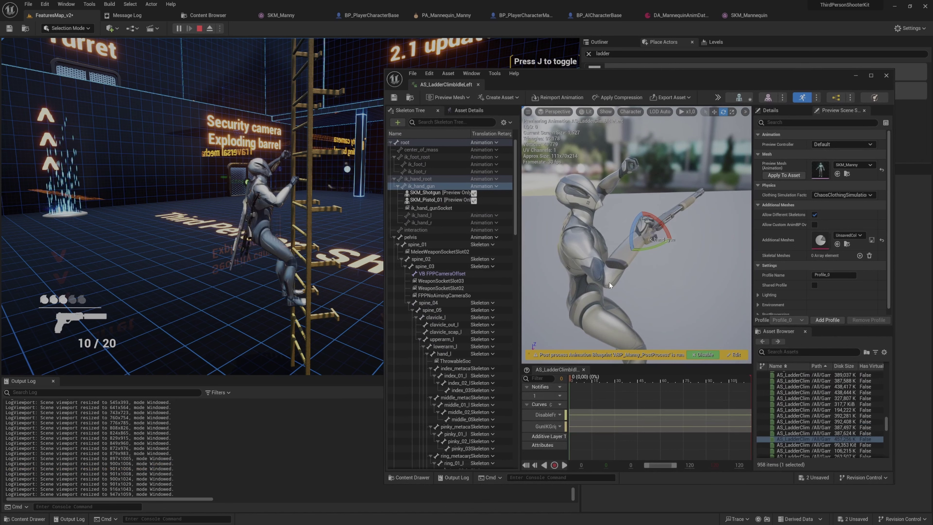
- Rotate the upperarm_r bone in AS_LadderClimbIdleLeft to adjust the right arm's pose, and widen the floating editor window
mouse_move(618, 293)
alt+mouse_down()
mouse_move(650, 293)
mouse_move(602, 293)
mouse_move(625, 292)
alt+mouse_up()
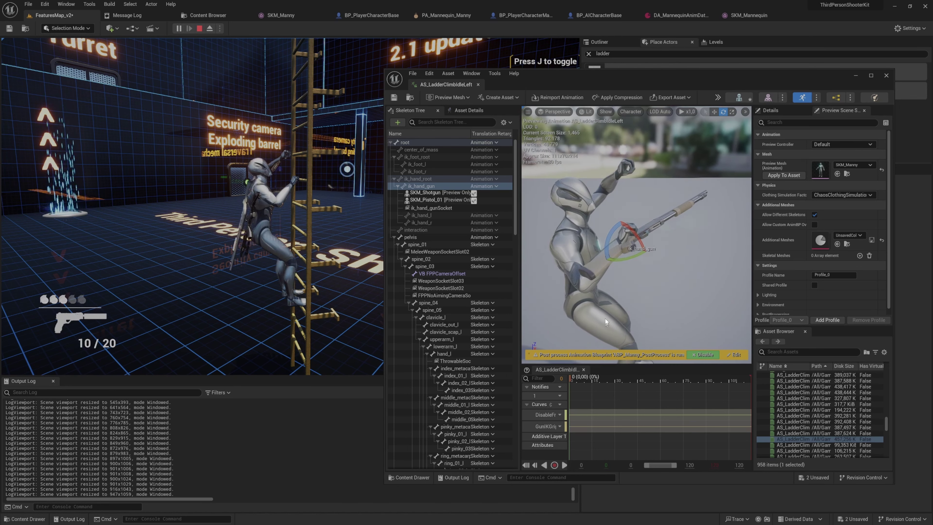
drag(651, 377, 552, 373)
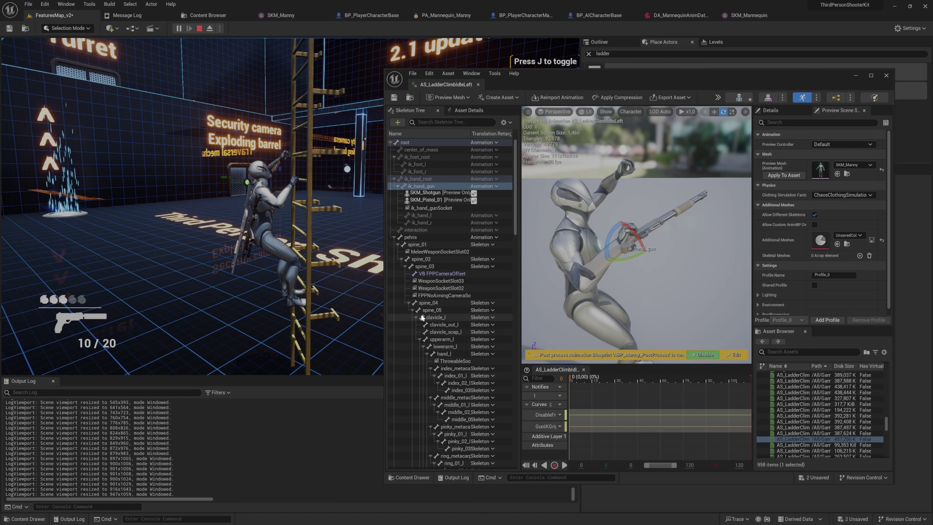
click(564, 250)
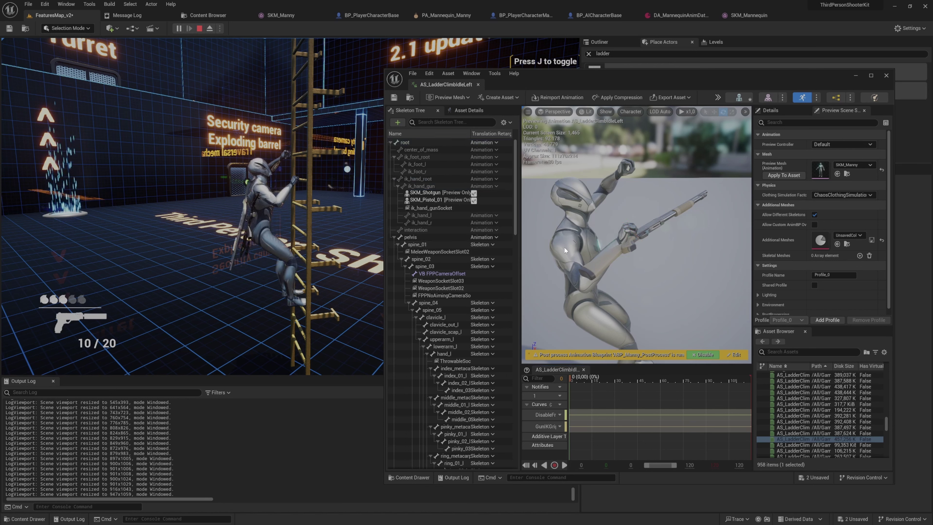
drag(565, 248, 595, 238)
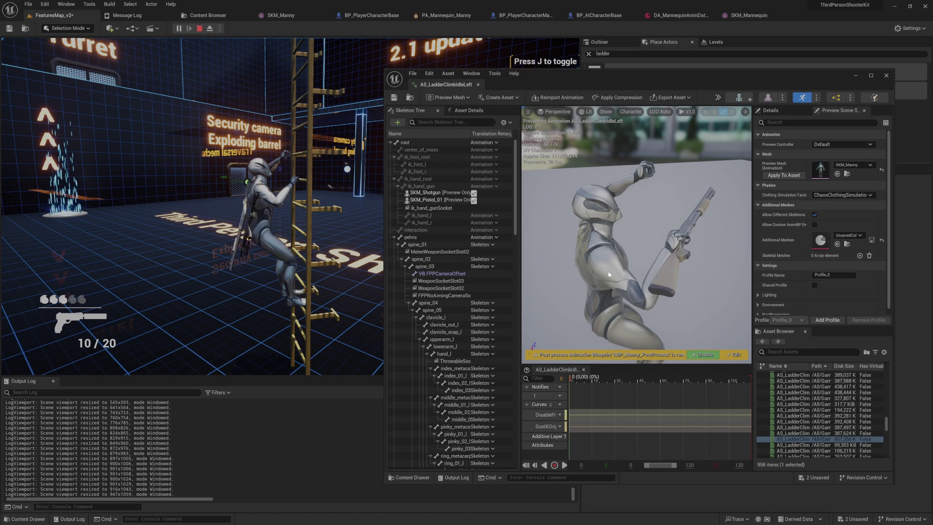
click(418, 318)
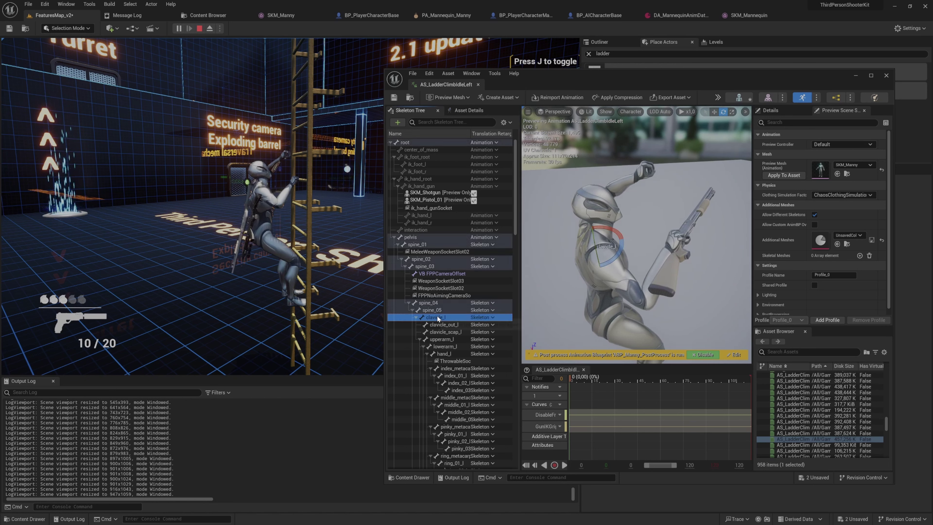
click(416, 316)
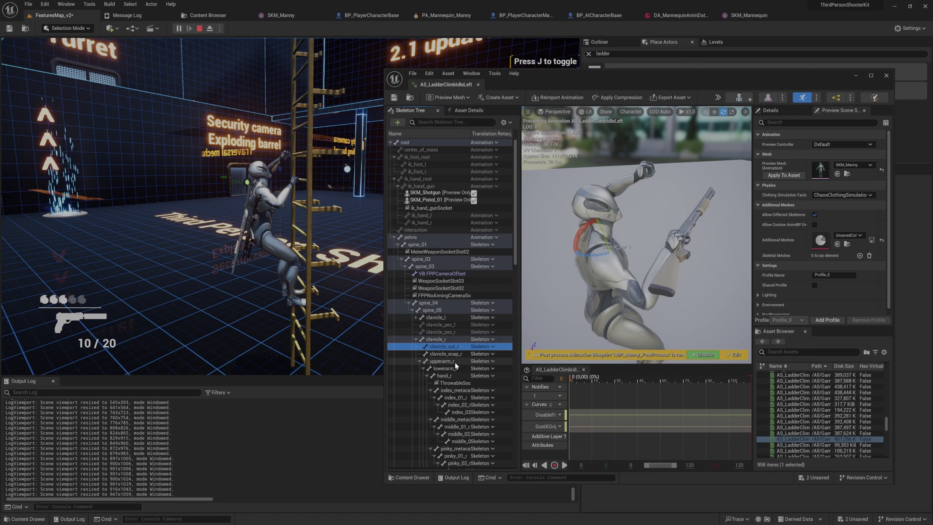
click(442, 361)
mouse_move(607, 275)
alt+mouse_down()
mouse_move(648, 277)
mouse_move(660, 290)
mouse_move(598, 263)
alt+mouse_up()
drag(566, 211, 603, 234)
alt+drag(669, 233, 649, 271)
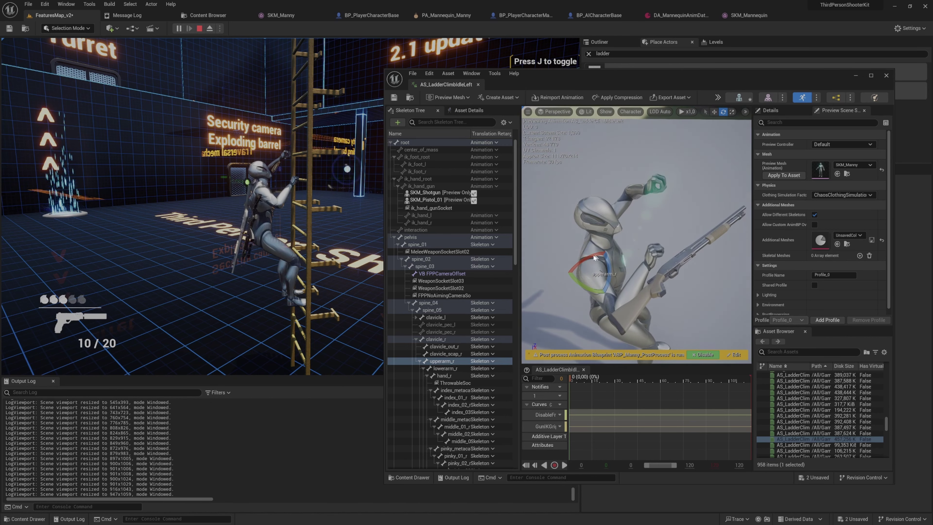
drag(582, 261, 583, 288)
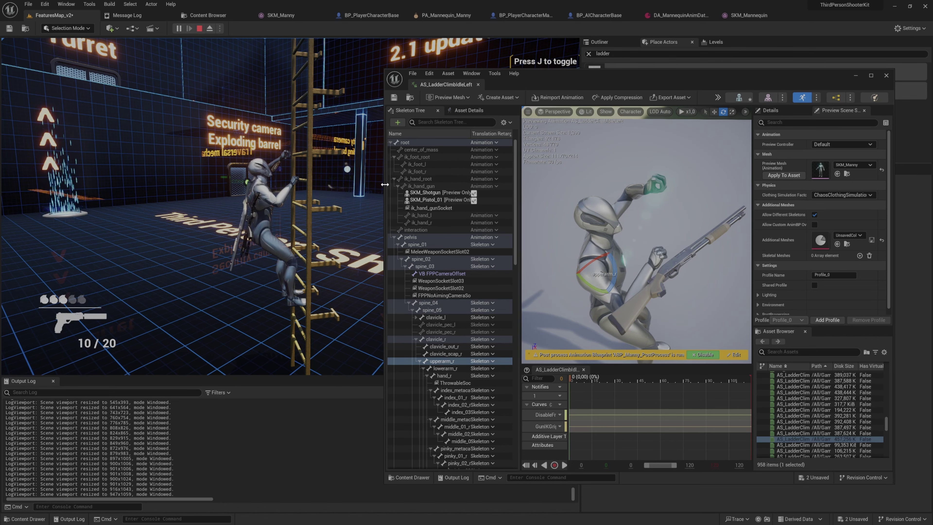
drag(385, 184, 278, 184)
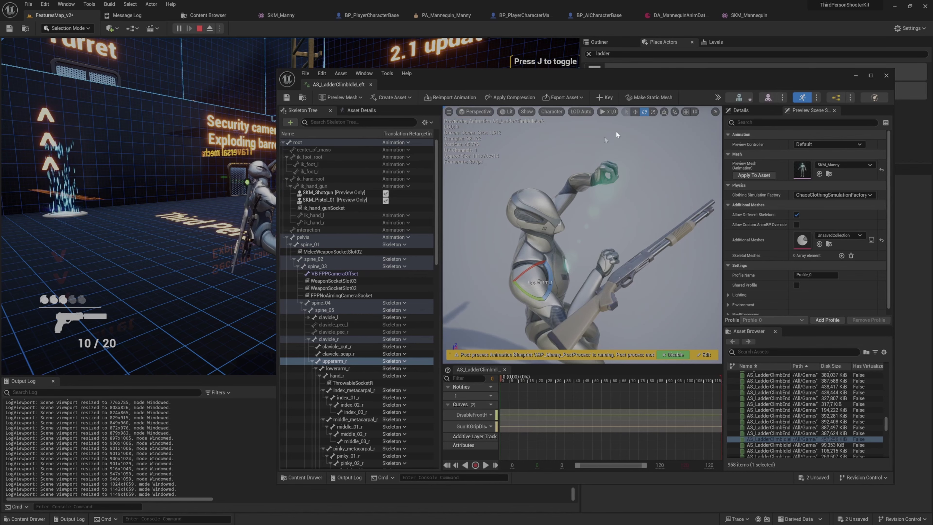
- Switch the rotation gizmo to world space in the AS_LadderClimbIdleLeft viewport and place the floating editor beside the level view
click(870, 76)
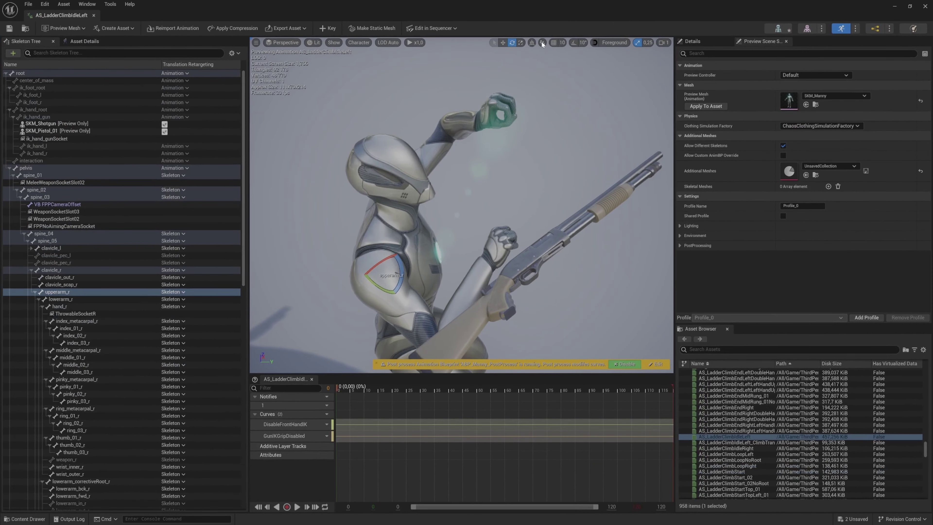
click(533, 43)
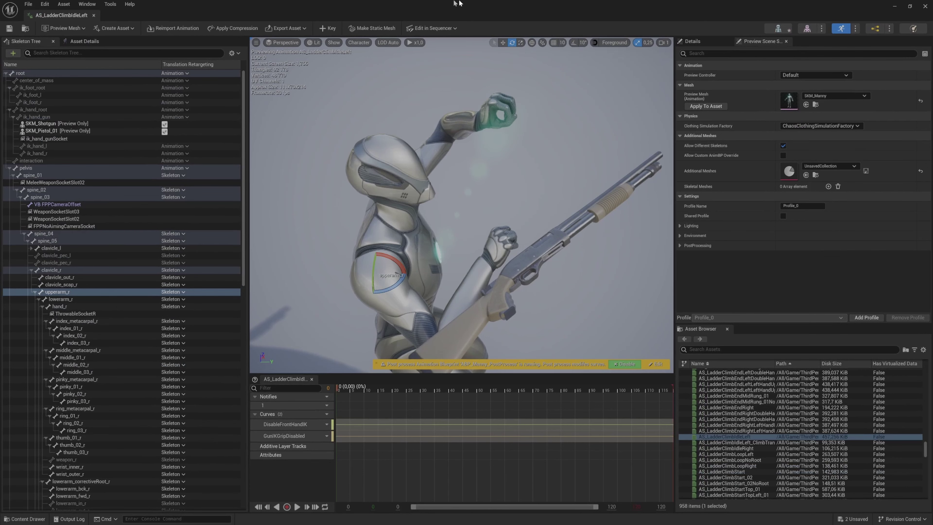
drag(510, 3, 635, 45)
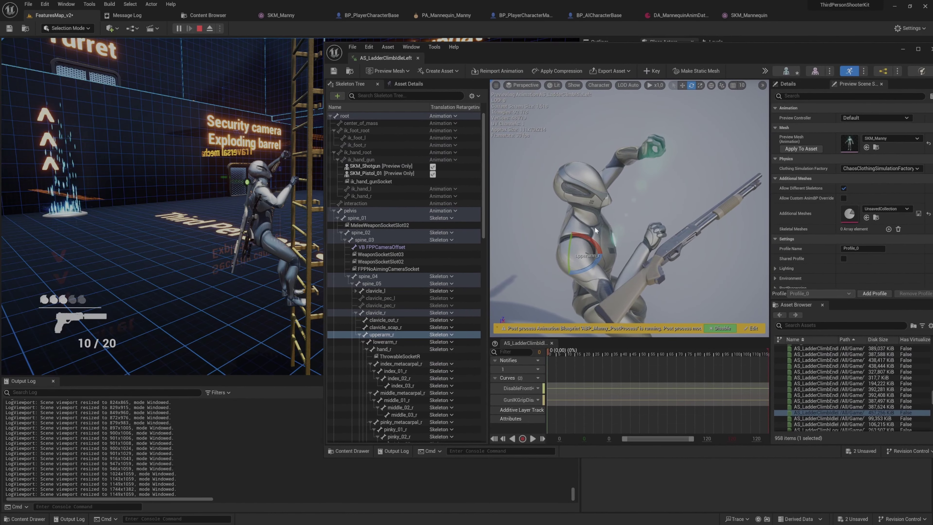
- Rotate the upperarm_r bone to raise the right hand, key it, save the animation, and check the pose on the ladder
mouse_move(596, 235)
mouse_down()
mouse_move(589, 277)
mouse_move(598, 248)
mouse_up()
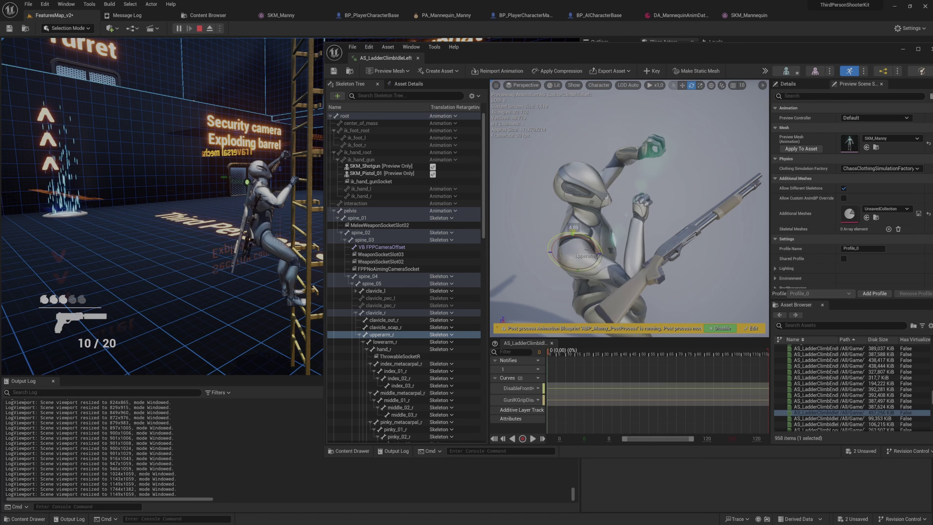
click(651, 71)
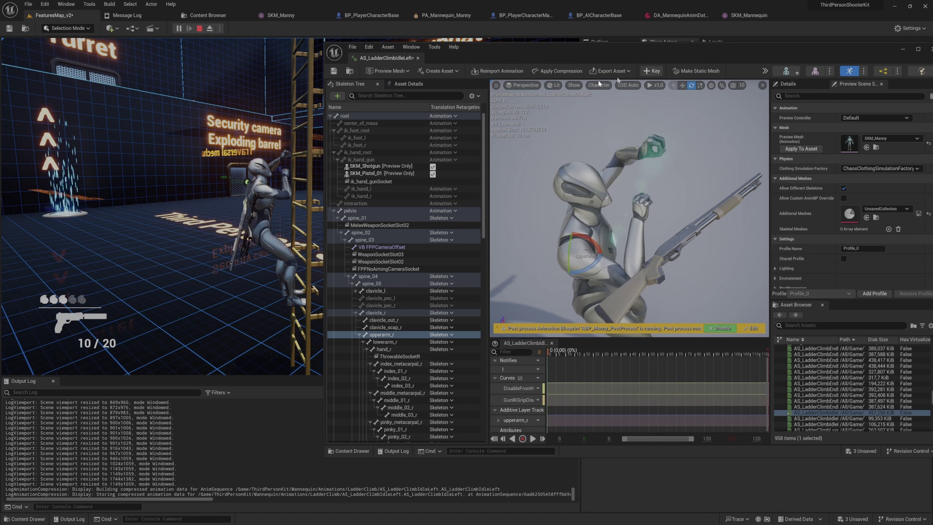
click(334, 70)
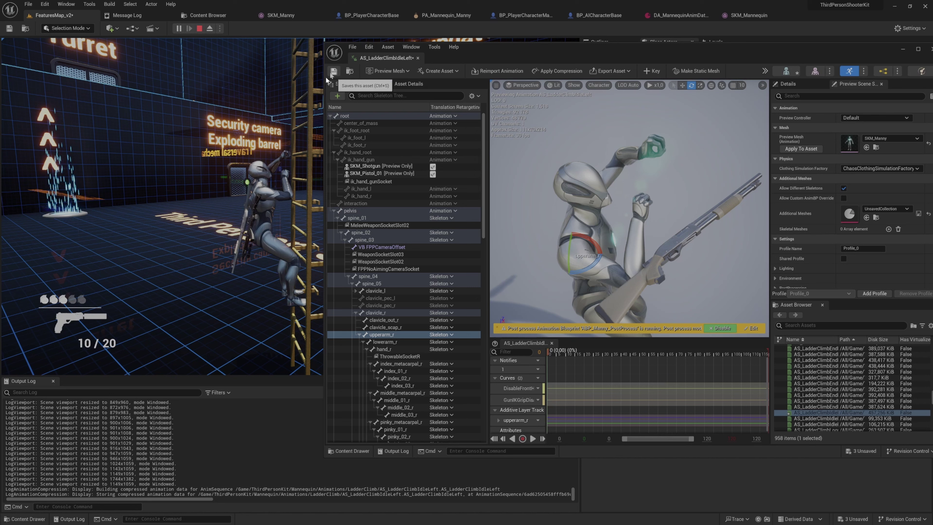
click(211, 217)
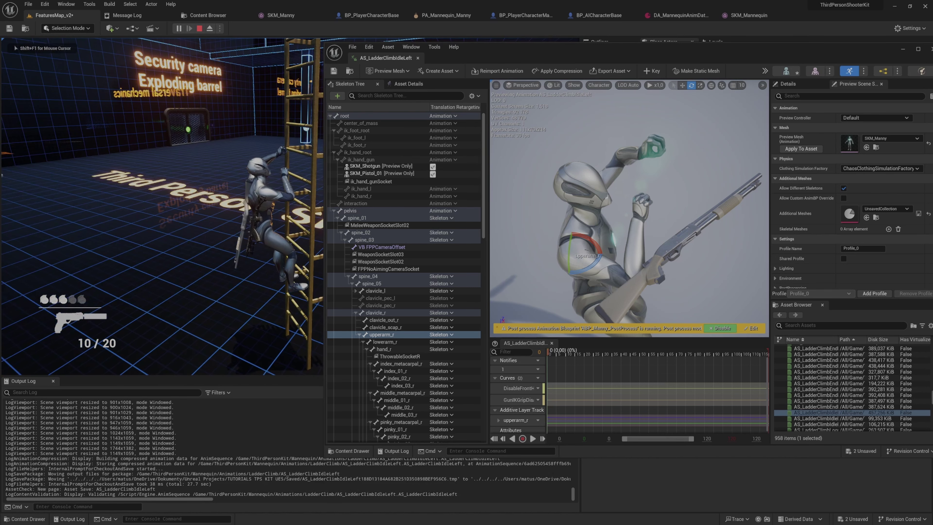
key(super)
click(746, 57)
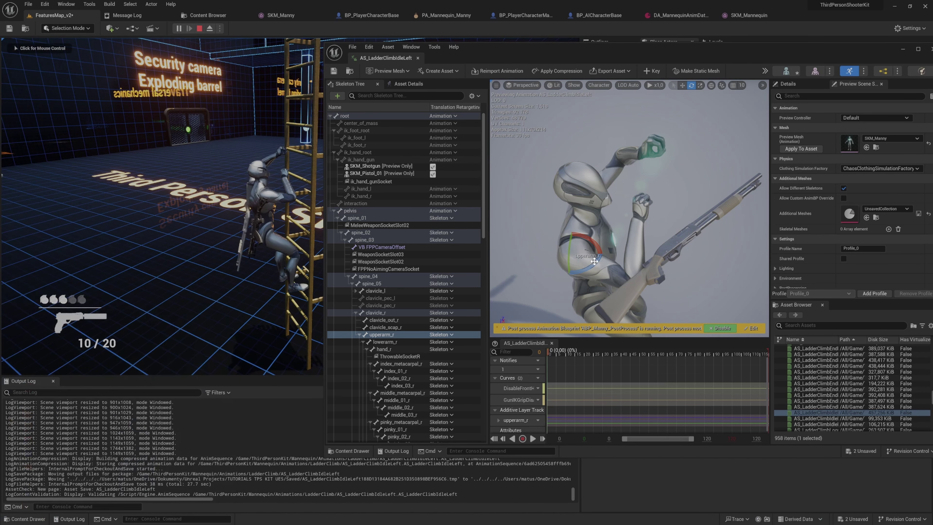
- Rotate upperarm_r and lowerarm_r to reach the right hand forward toward the ladder, adding a key for each bone
drag(589, 269, 612, 256)
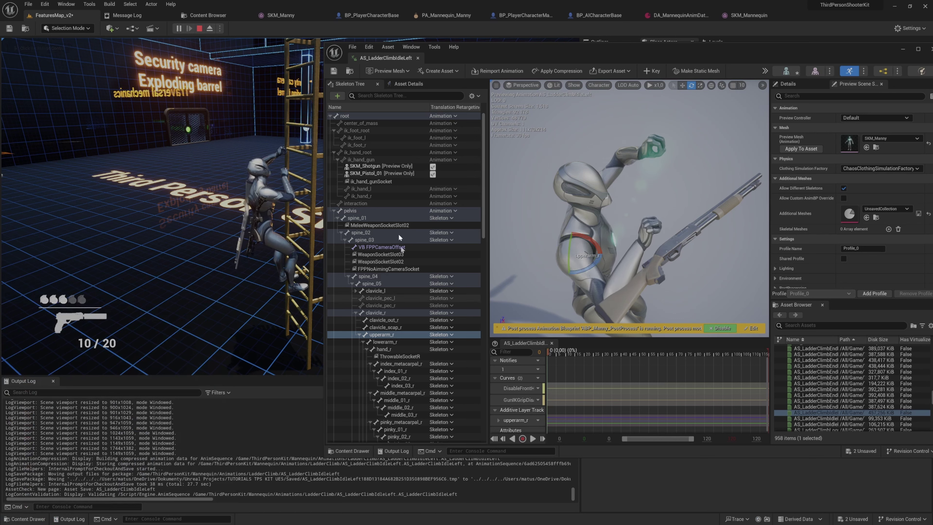
click(651, 71)
click(399, 342)
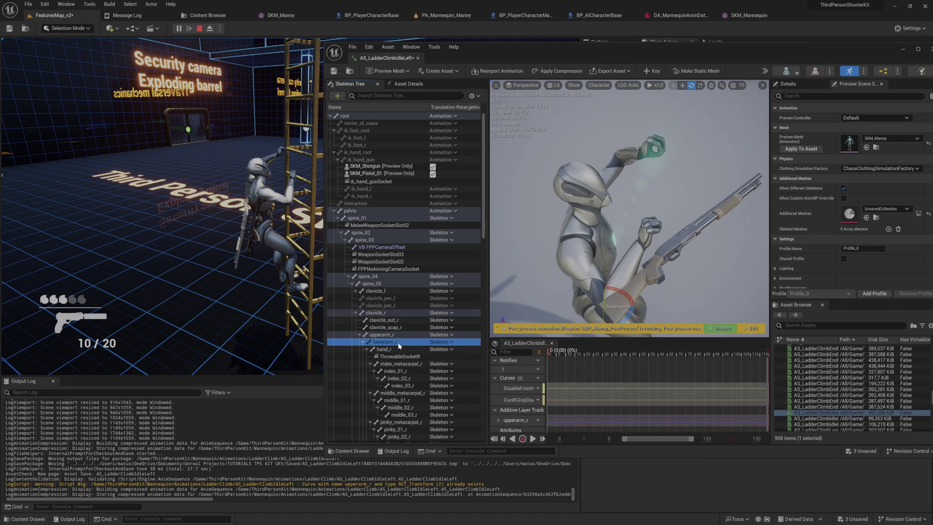
scroll(658, 274, up, 3)
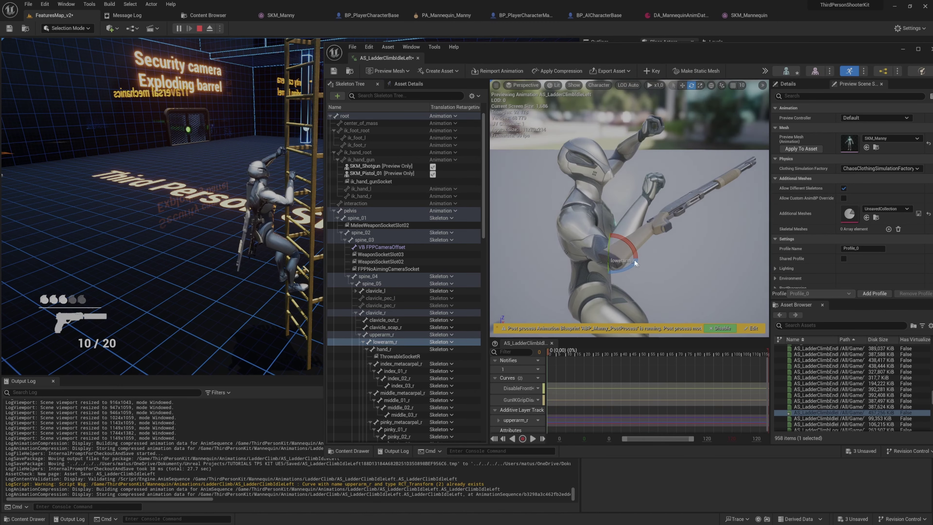
drag(631, 268, 613, 234)
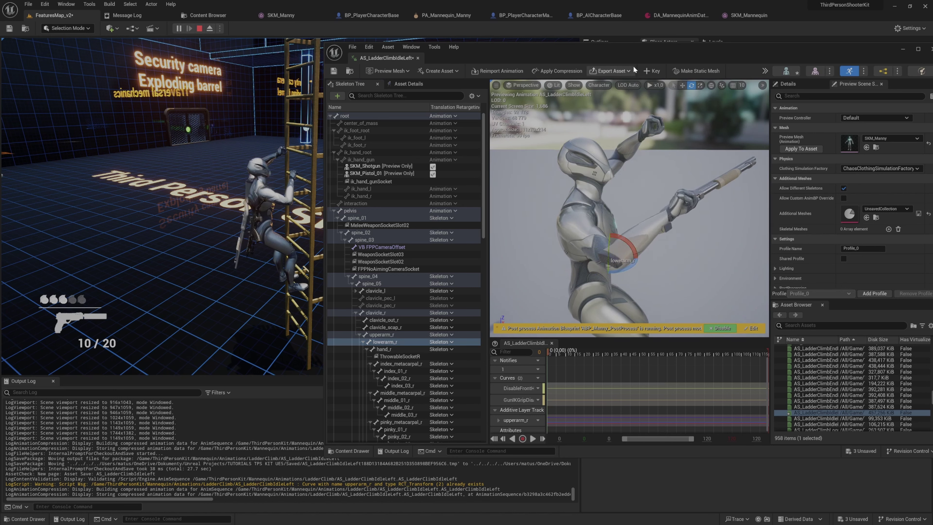
click(652, 70)
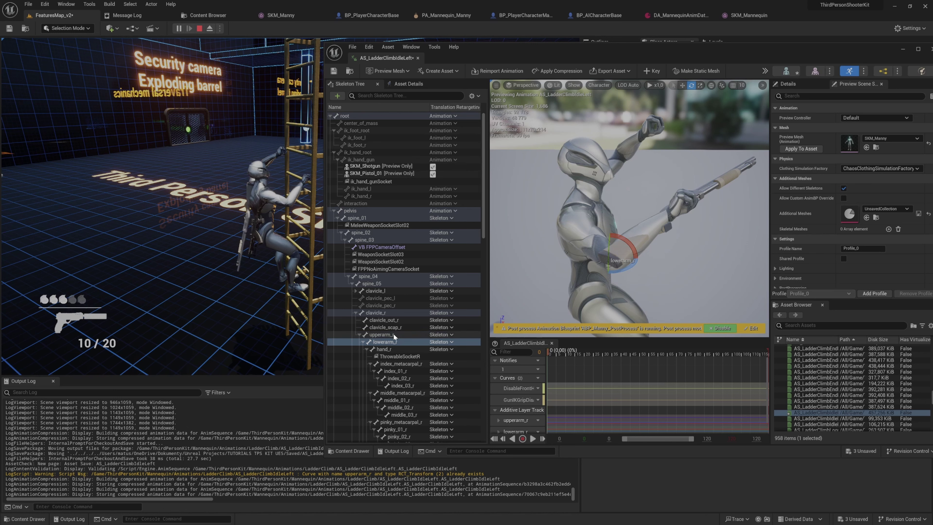
- Refine the upperarm_r rotation with two small adjustments, keying each one
click(381, 335)
drag(583, 200, 575, 198)
click(661, 70)
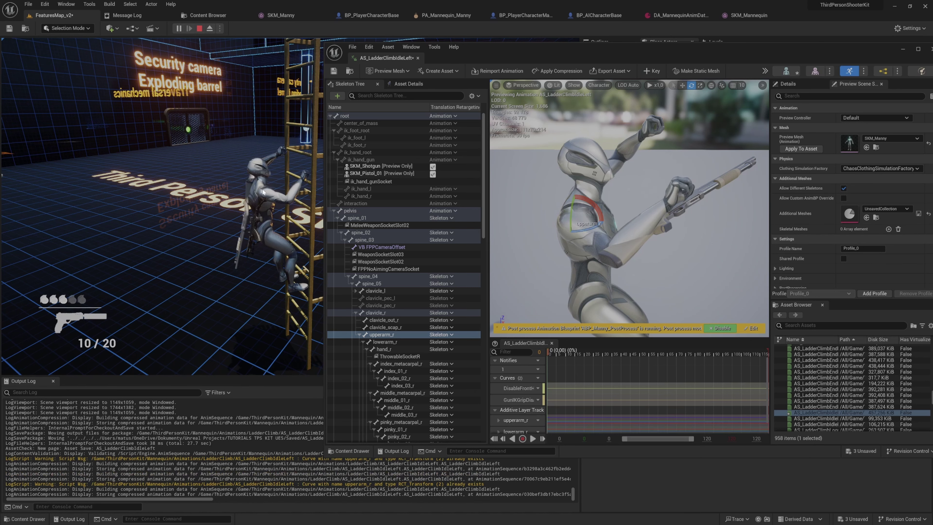
drag(584, 202, 589, 194)
click(652, 72)
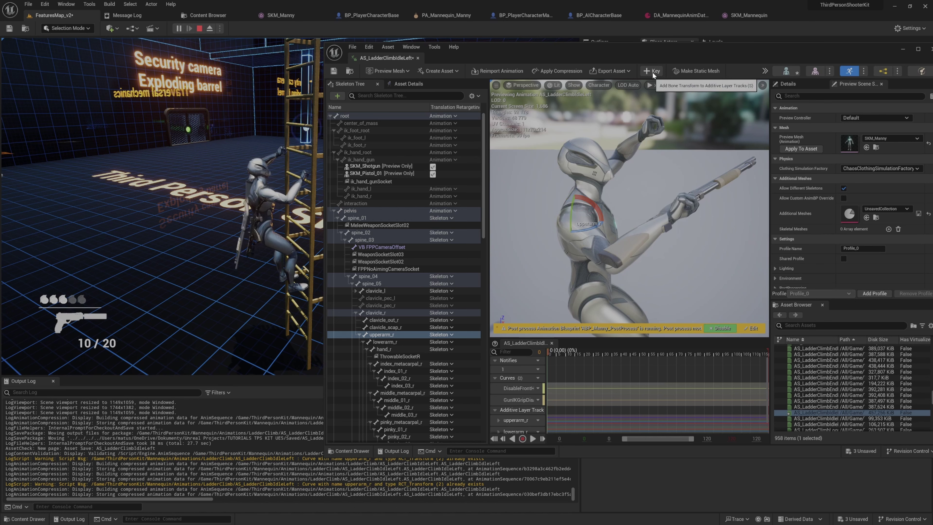
- Check the pose around the ladder in the running game, fine-tune and key upperarm_r, and save AS_LadderClimbIdleLeft
click(283, 200)
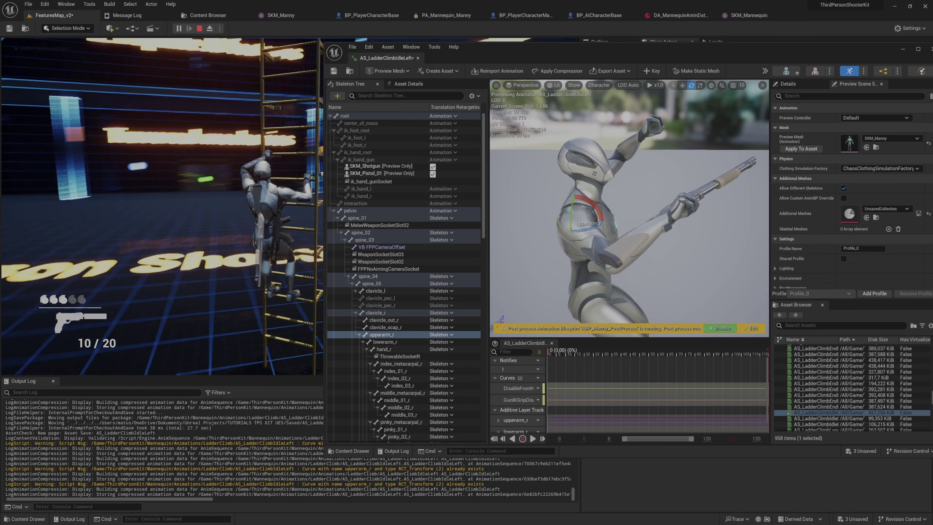
key(super)
key(super)
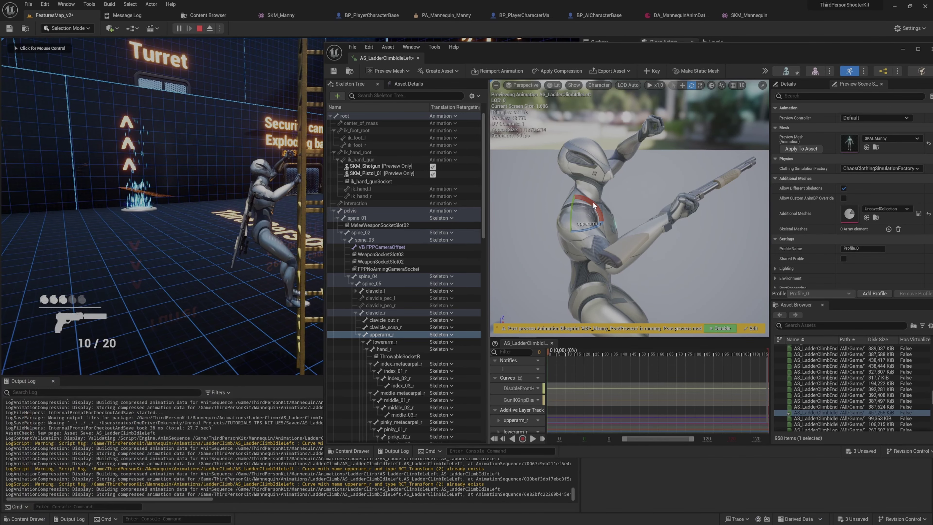
drag(594, 205, 599, 213)
click(652, 71)
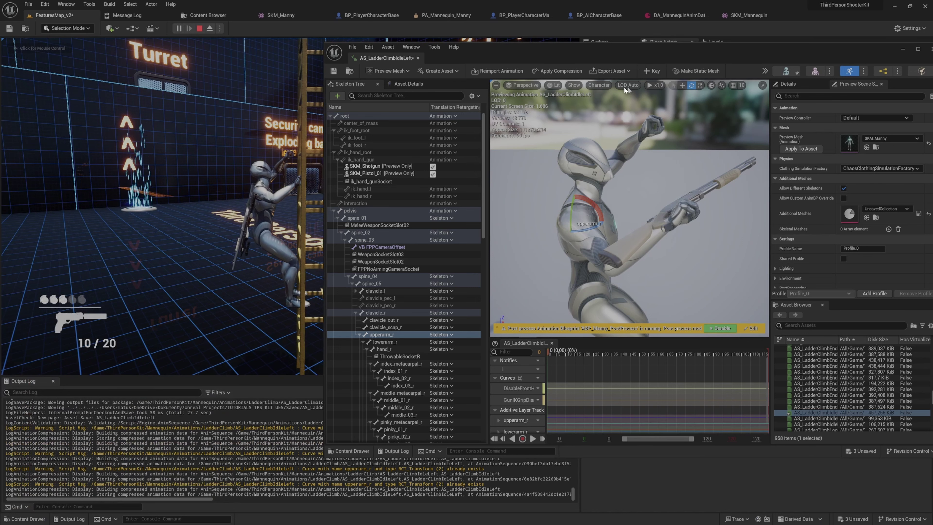
click(333, 71)
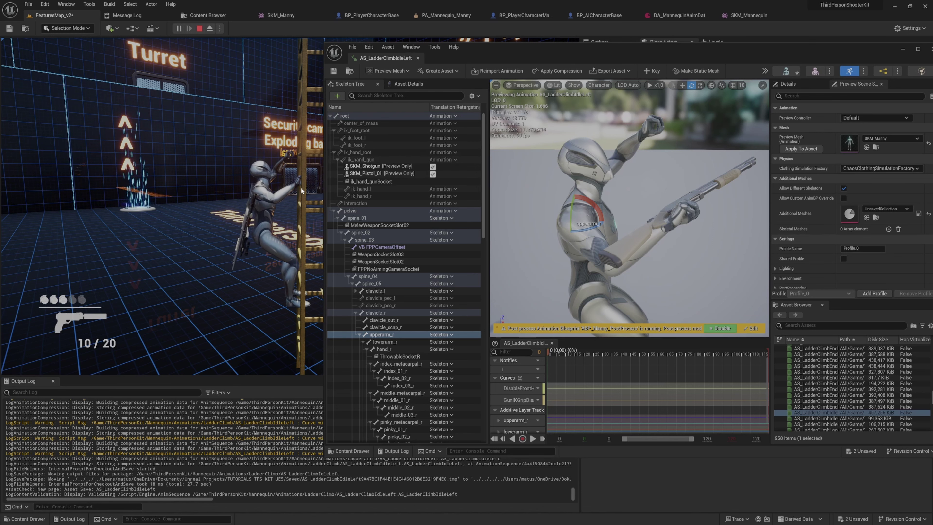
- Close the AS_LadderClimbIdleLeft editor, inspect the ladder idle pose in the running game, and end the play session
middle_click(401, 59)
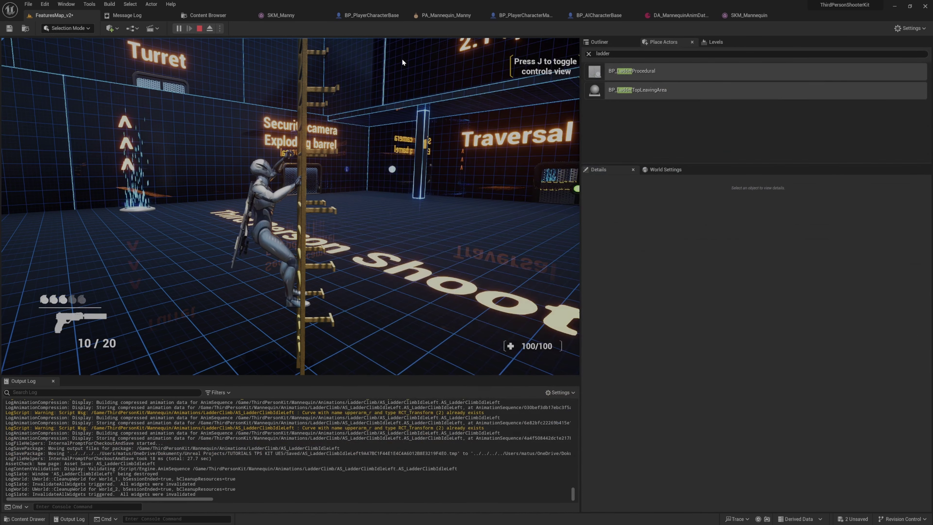
click(389, 132)
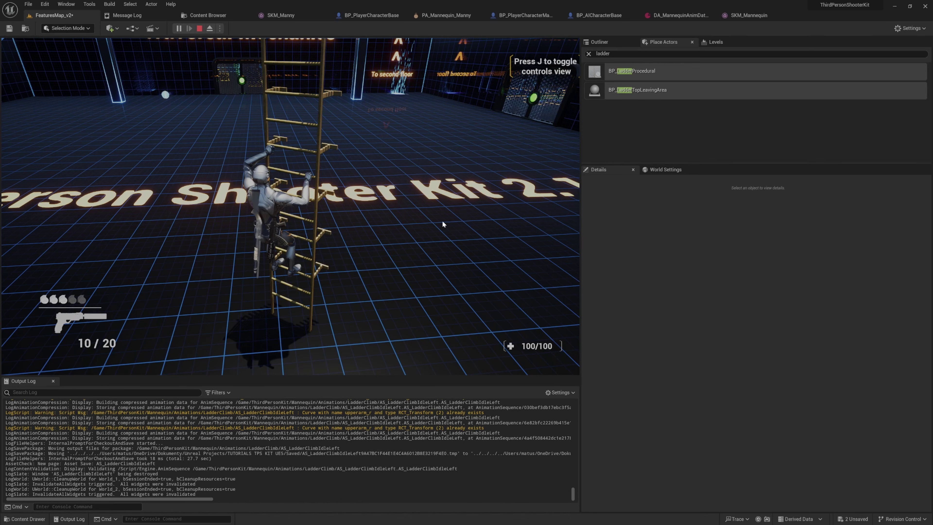
key(Escape)
key(s)
right_drag(442, 218, 442, 210)
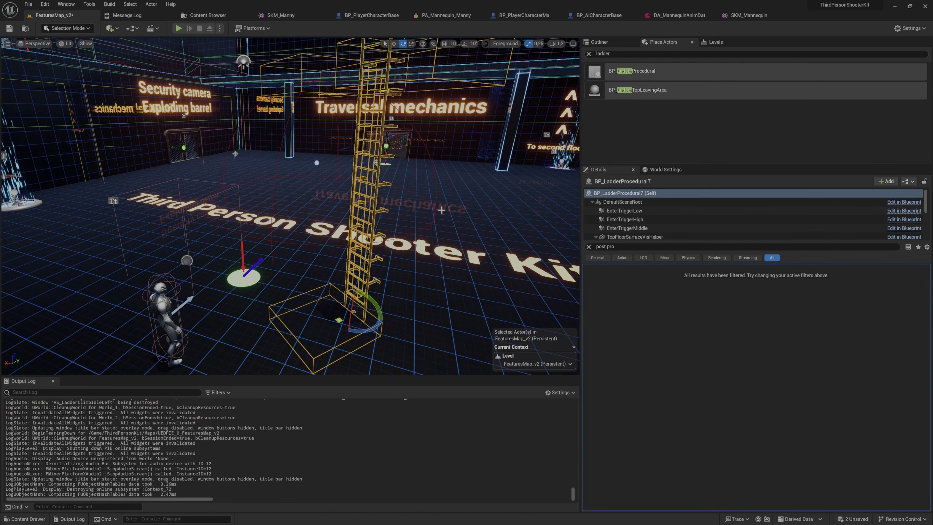
right_drag(442, 210, 423, 220)
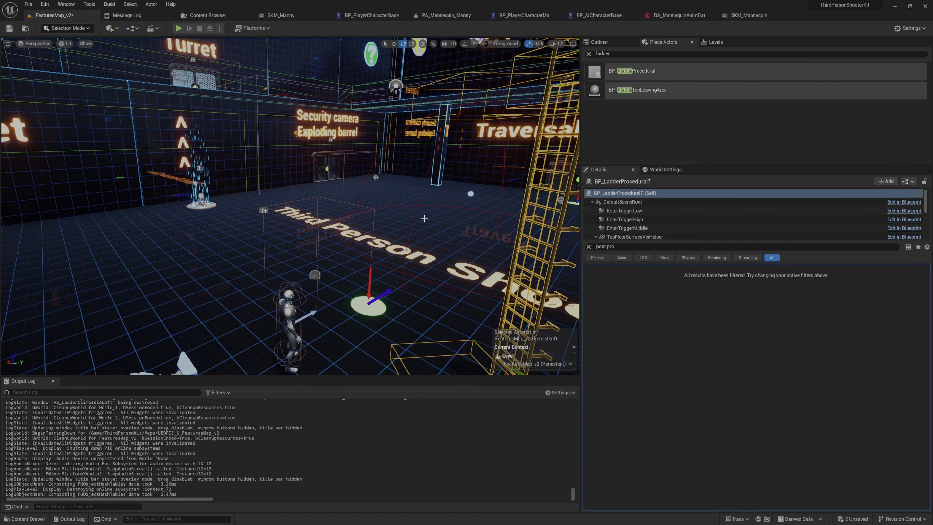
key(alt+p)
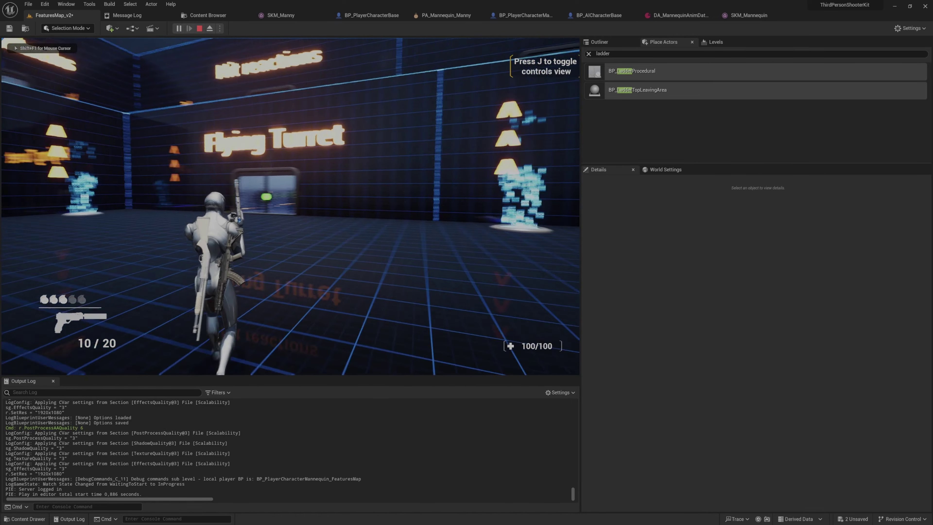
key(w)
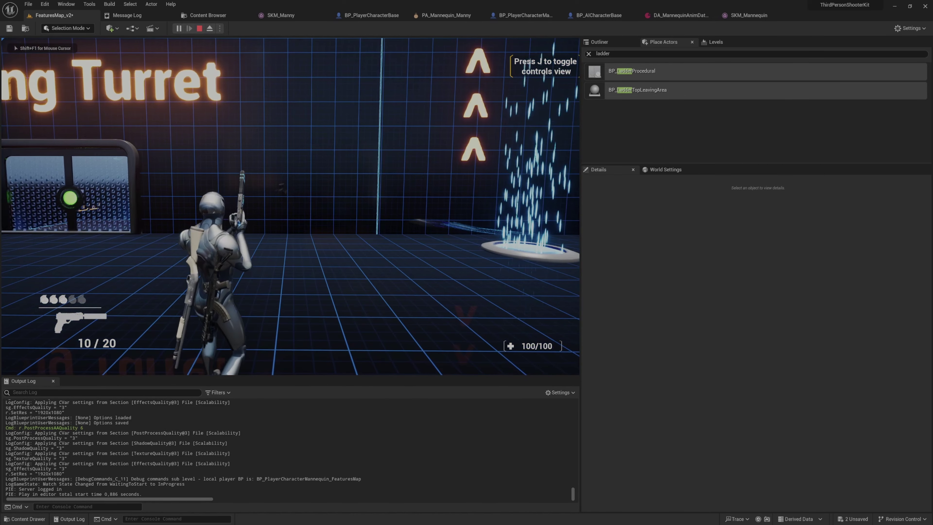
key(Escape)
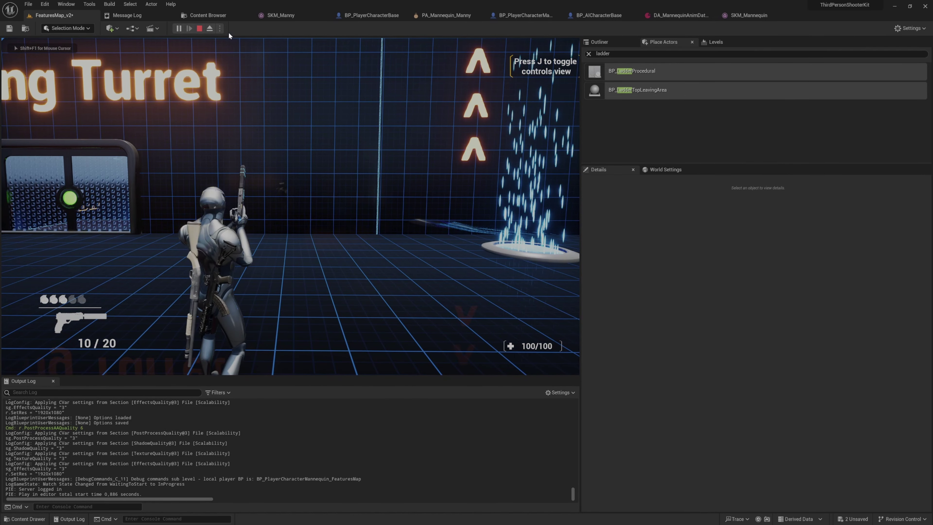
key(Escape)
- Launch the game in New Editor Window (PIE) mode and enlarge the preview window to fill the screen
click(219, 28)
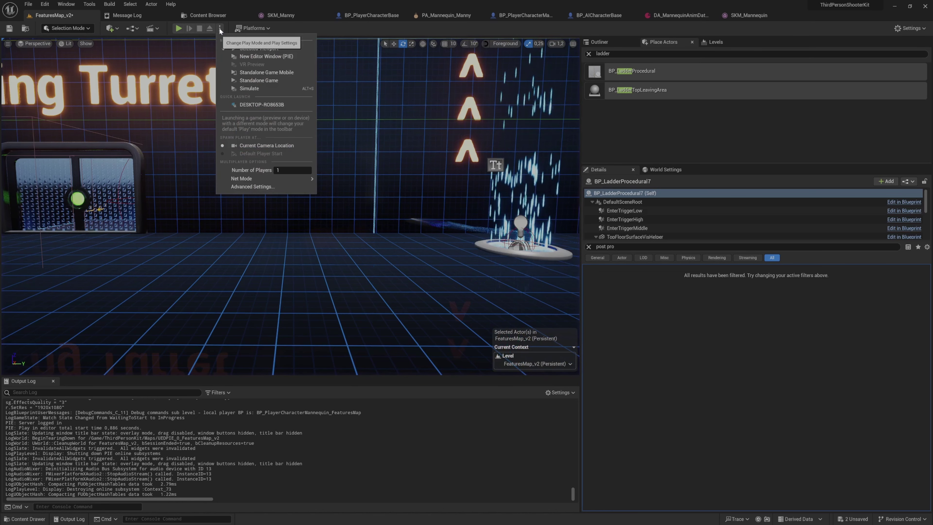
click(285, 57)
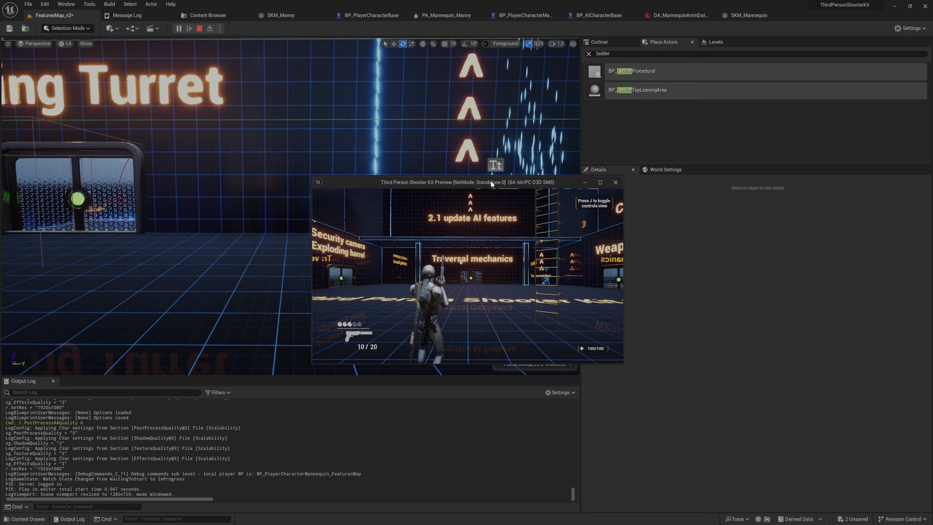
drag(492, 186, 301, 76)
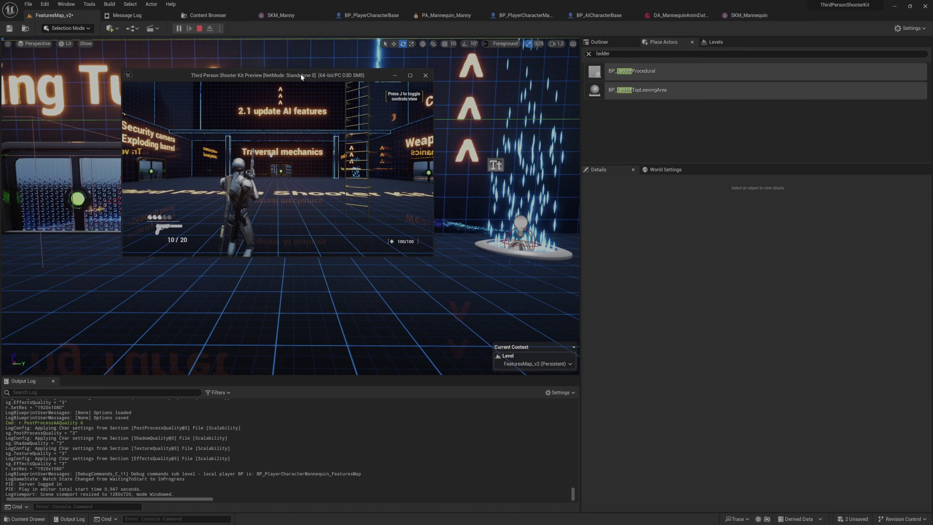
click(434, 258)
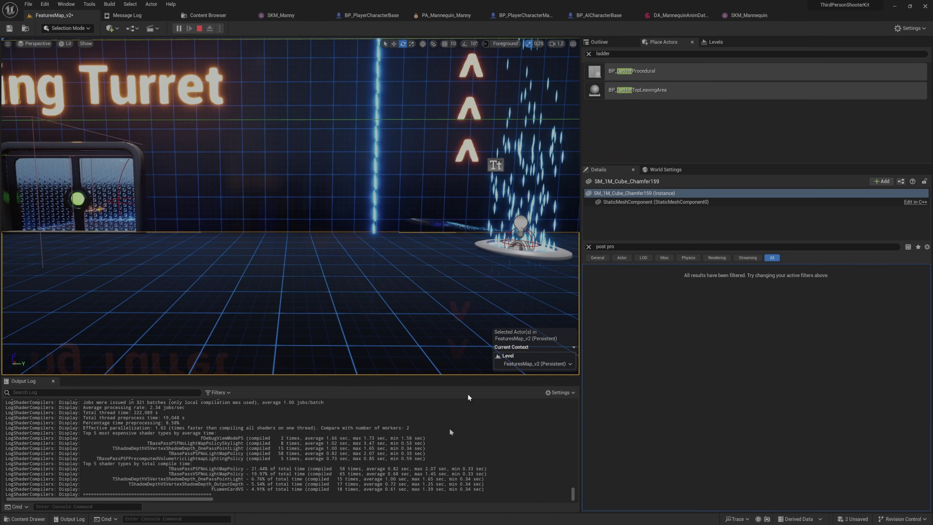
key(alt+Tab)
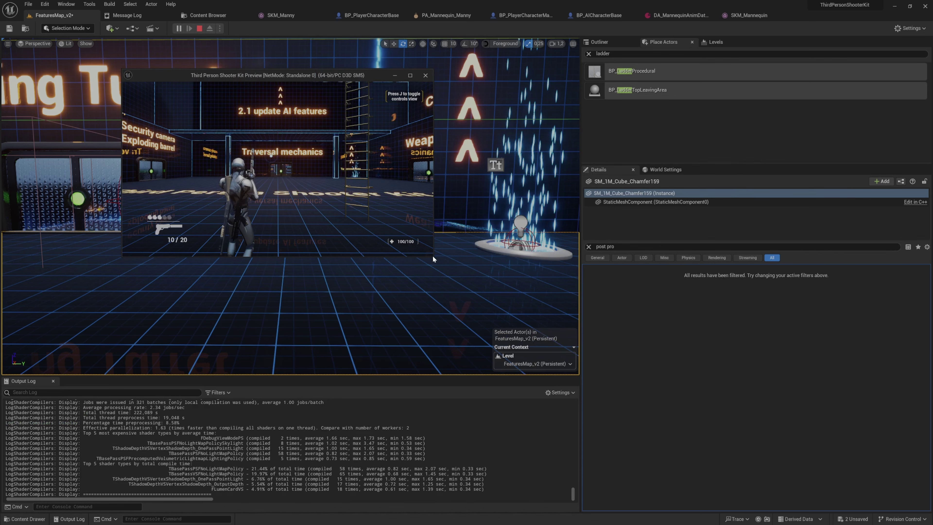
drag(433, 256, 619, 388)
click(597, 76)
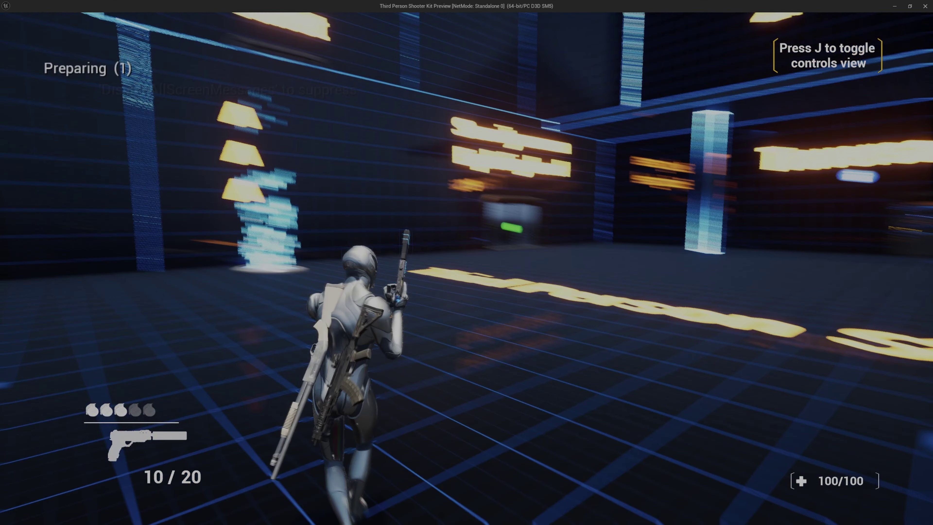
- Run the character toward the wall, aim the pistol, and switch to the first-person view to examine the grip
key(w)
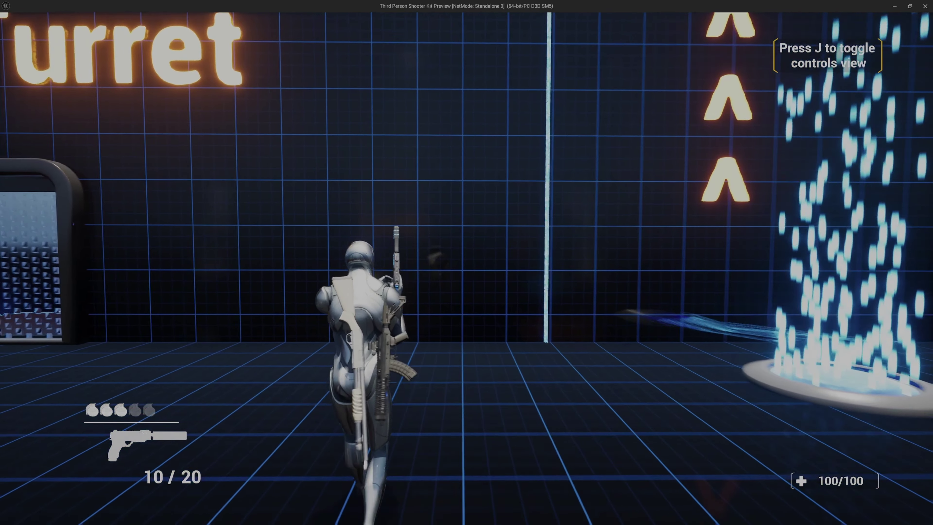
right_click(466, 268)
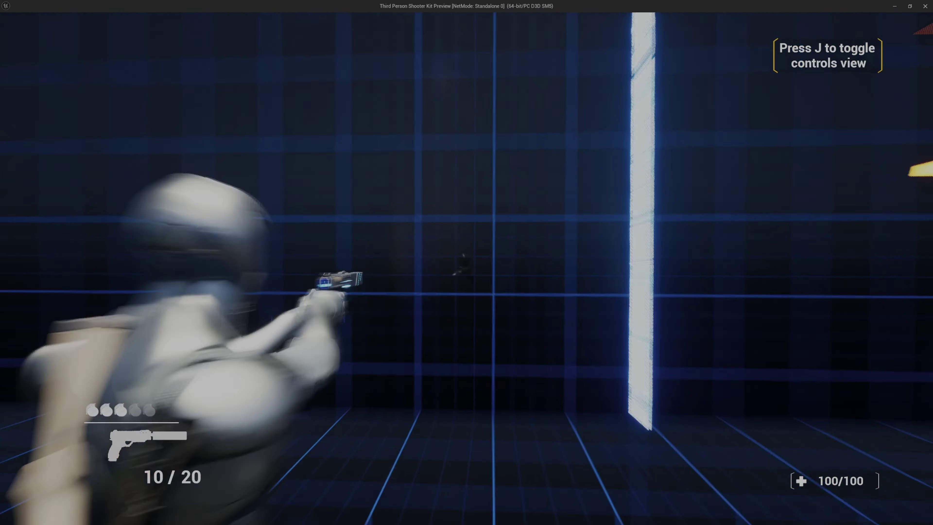
key(v)
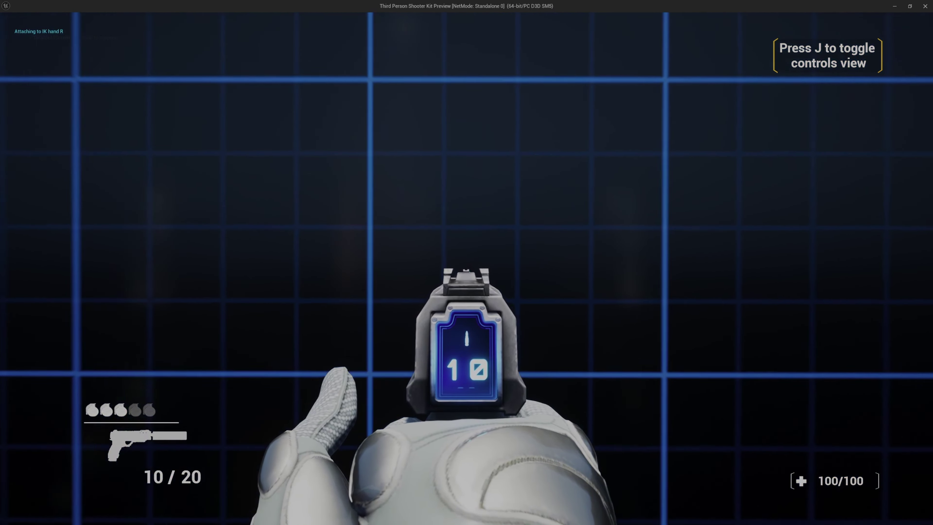
- Move the character toward and away from the wall in first-person aim to check the pistol up close, and end the play session
key(w)
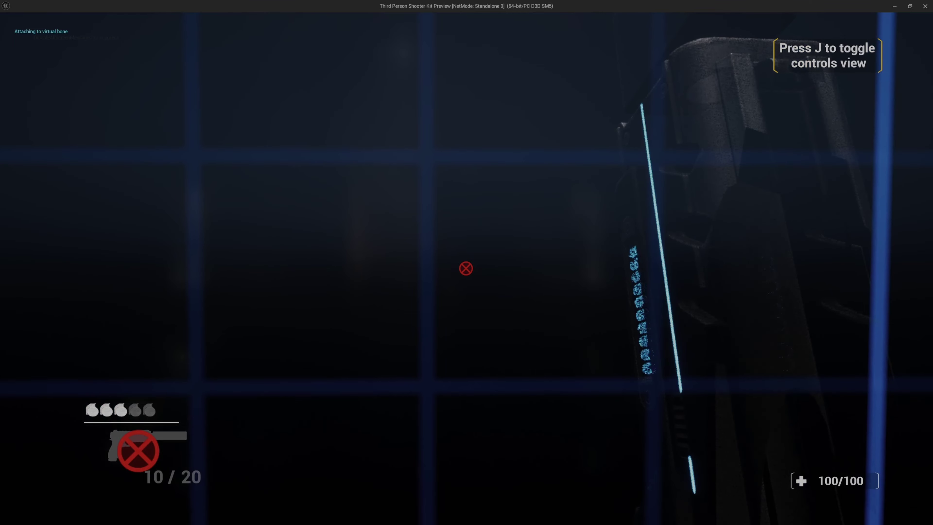
key(s)
key(w)
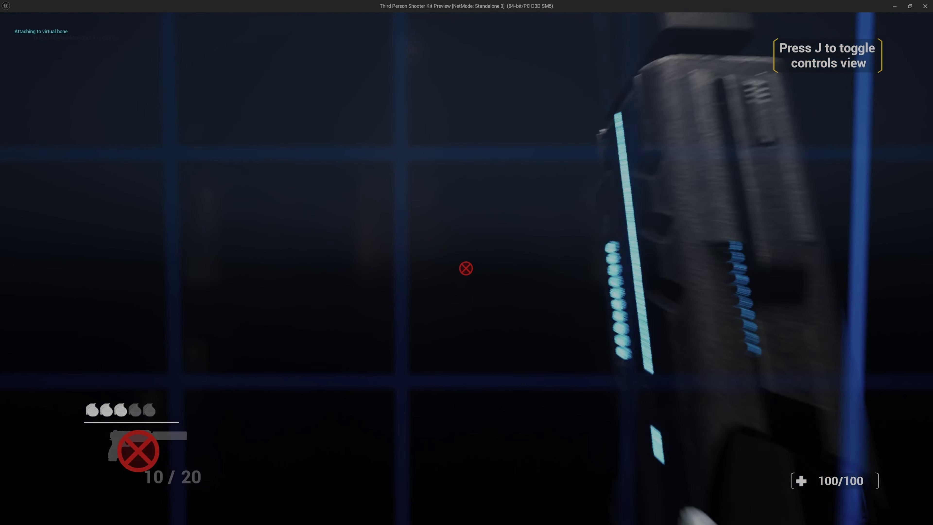
key(s)
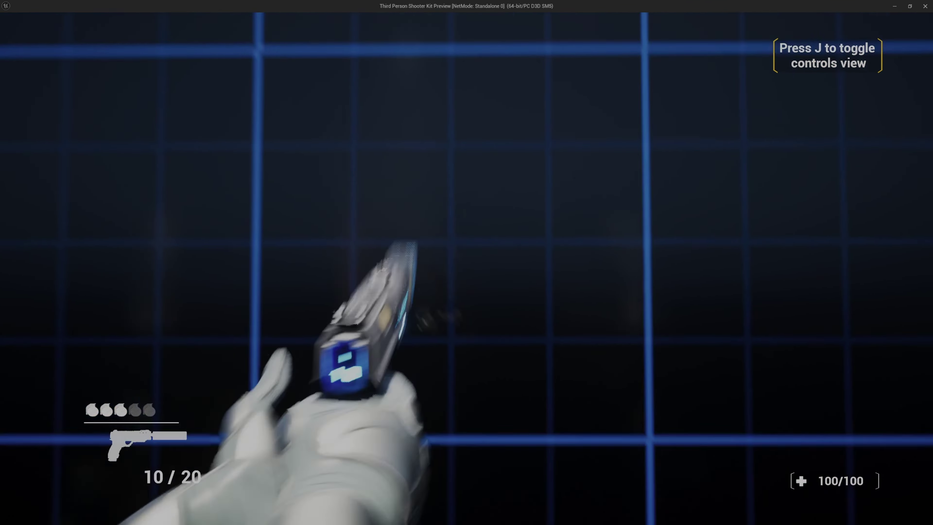
key(w)
key(s)
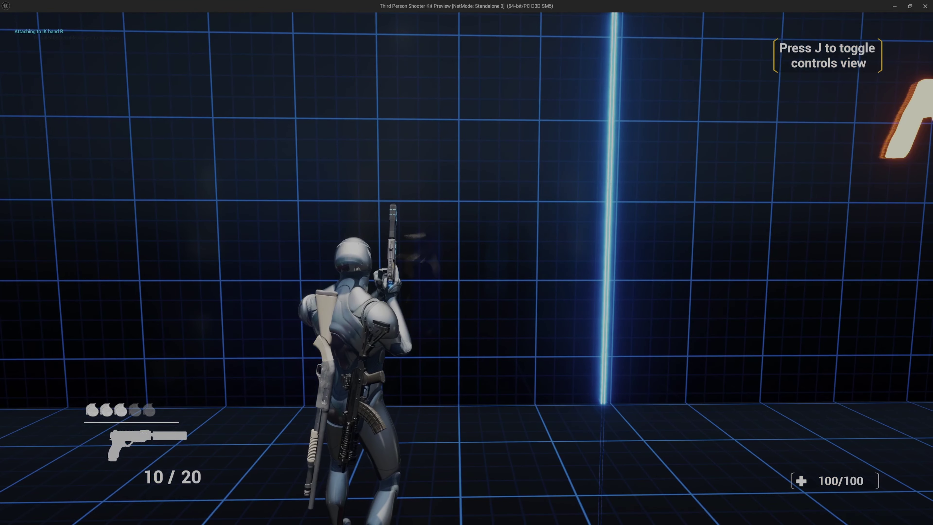
key(Escape)
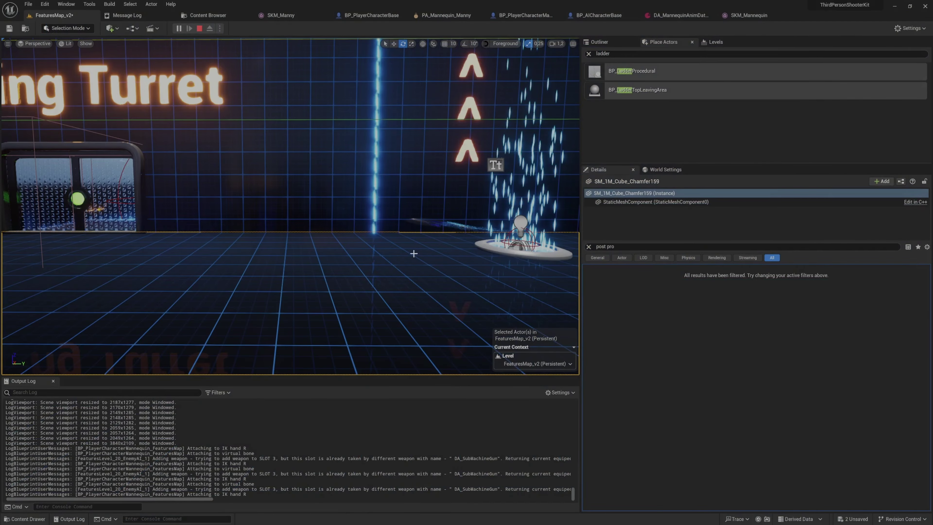
- Select BP_PlayerCharacterMannequin_FeaturesMap in the level and filter its details for "fpp camera"
key(s)
right_drag(407, 241, 434, 297)
key(w)
click(356, 231)
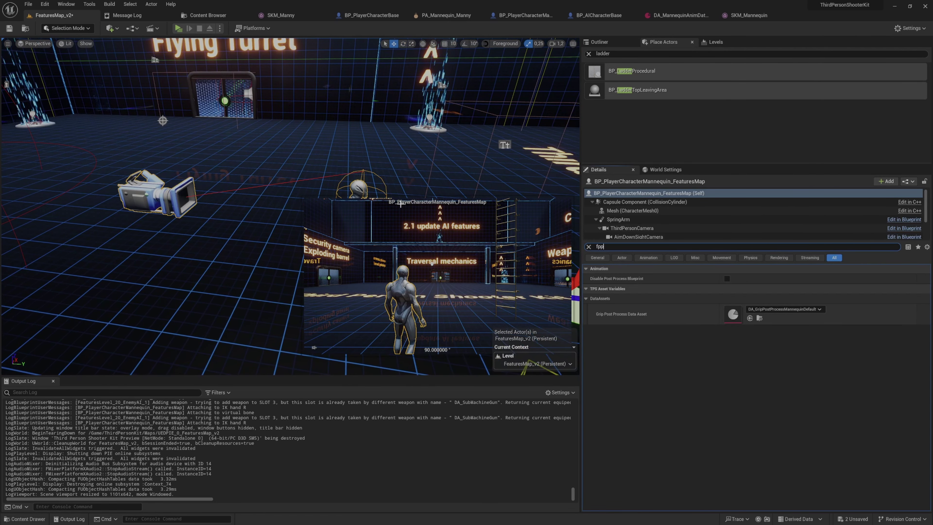
text(ra)
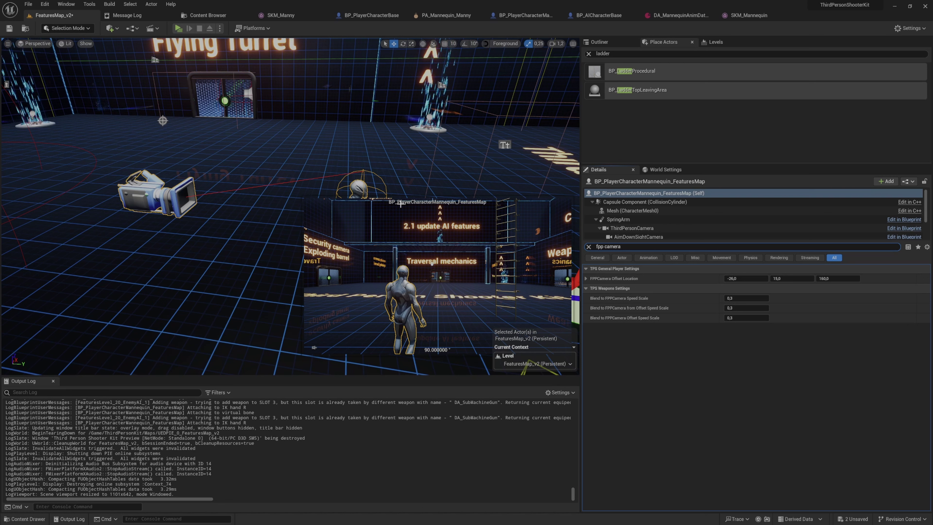
- Set the character's FPPCamera Offset Location to -23 in X and 5 in Y
key(Tab)
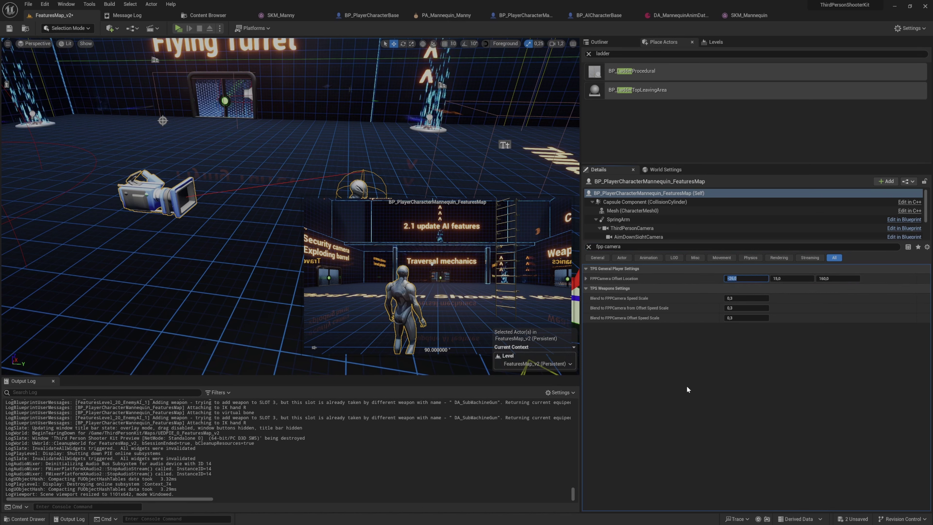
text(02)
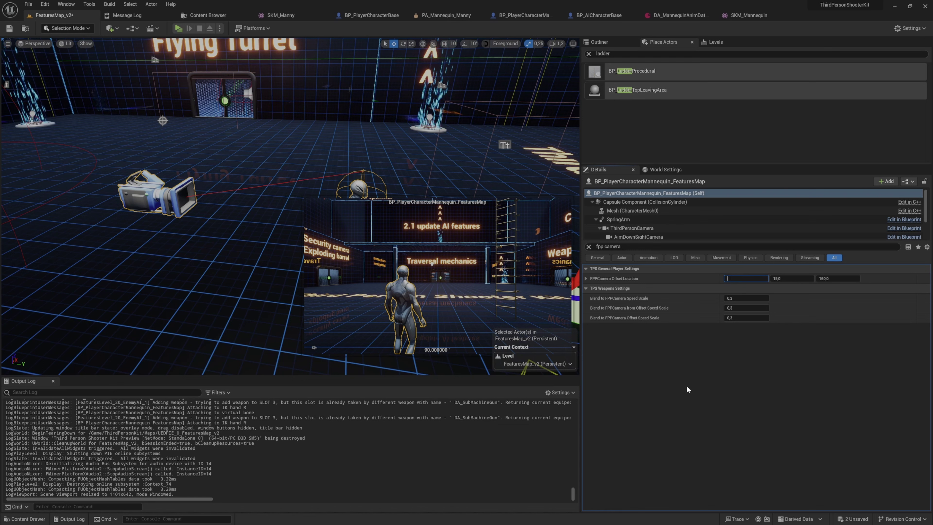
text(-23)
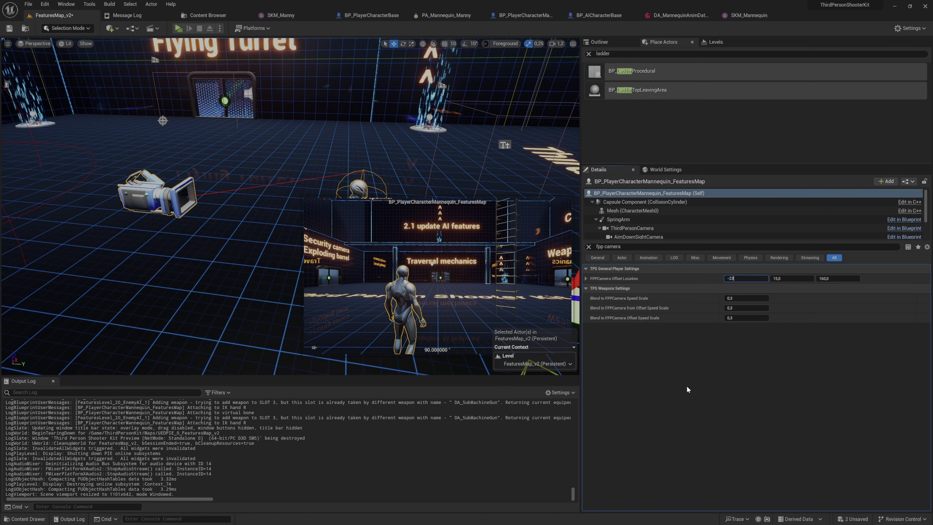
key(Tab)
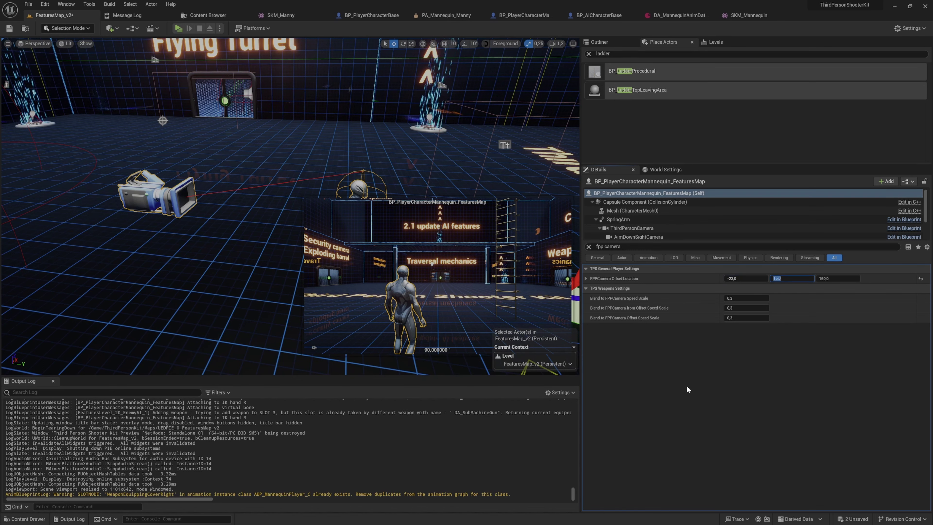
text(5)
key(Return)
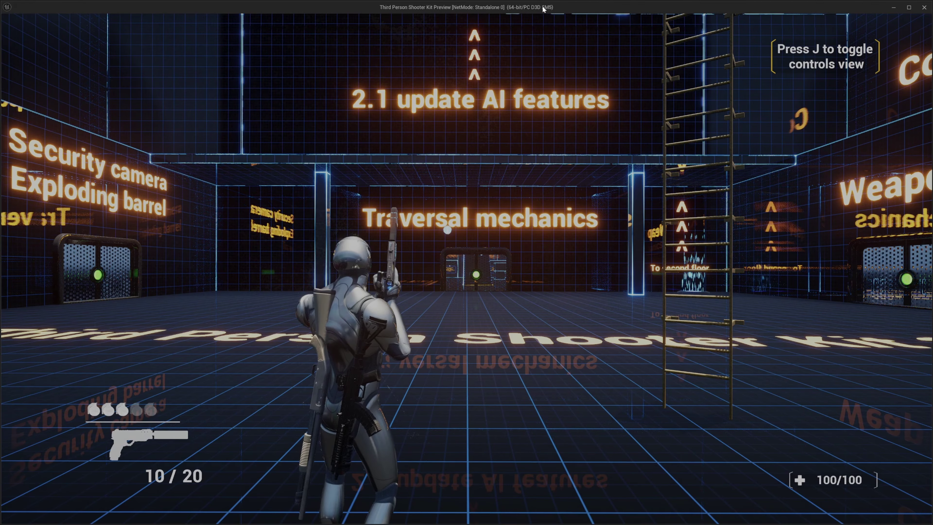
- Enlarge the running game's preview window to fill the screen and give the game control
drag(543, 9, 581, 44)
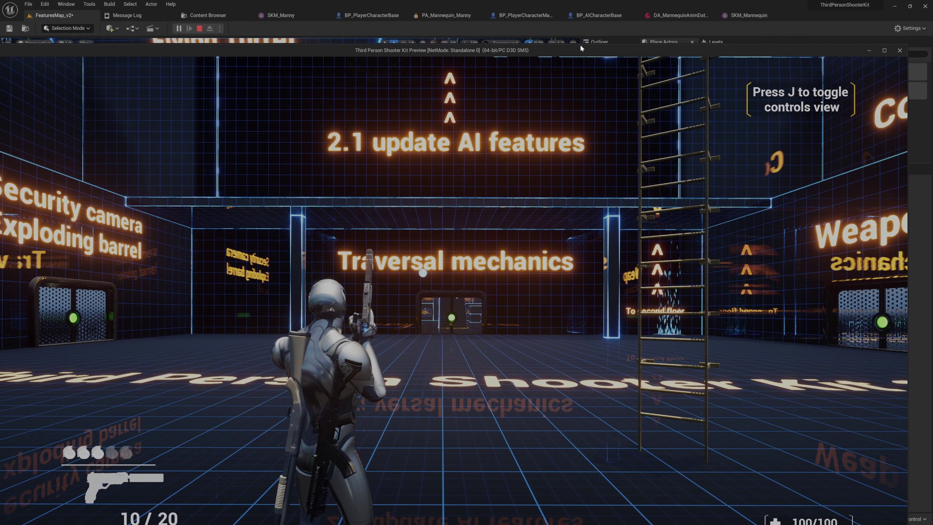
double_click(580, 46)
click(463, 178)
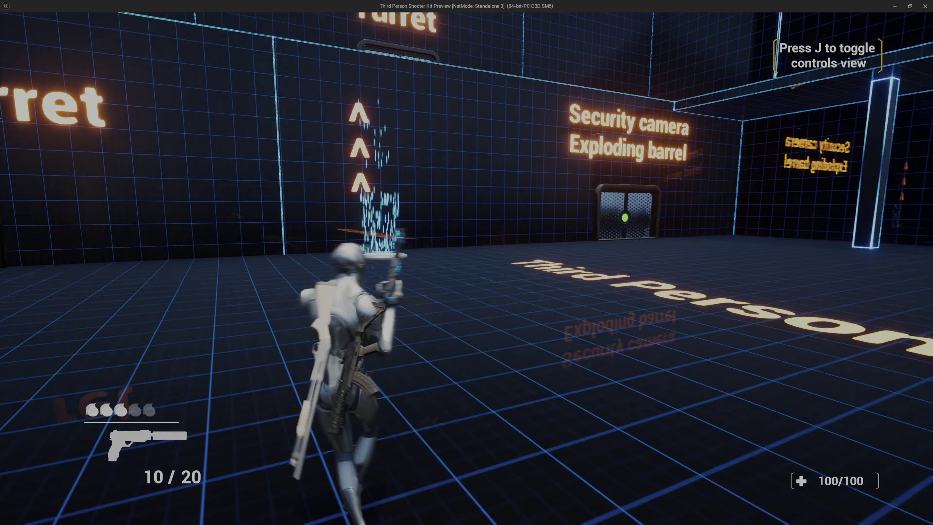
- Run to the wall, aim the pistol in first-person view, fire one shot, and check the view while moving closer and back
key(w)
key(w)
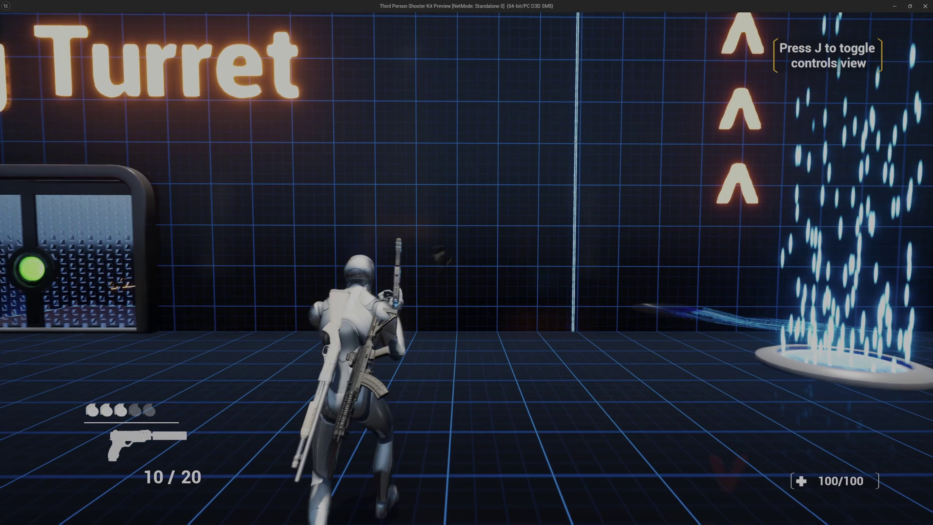
right_click(466, 268)
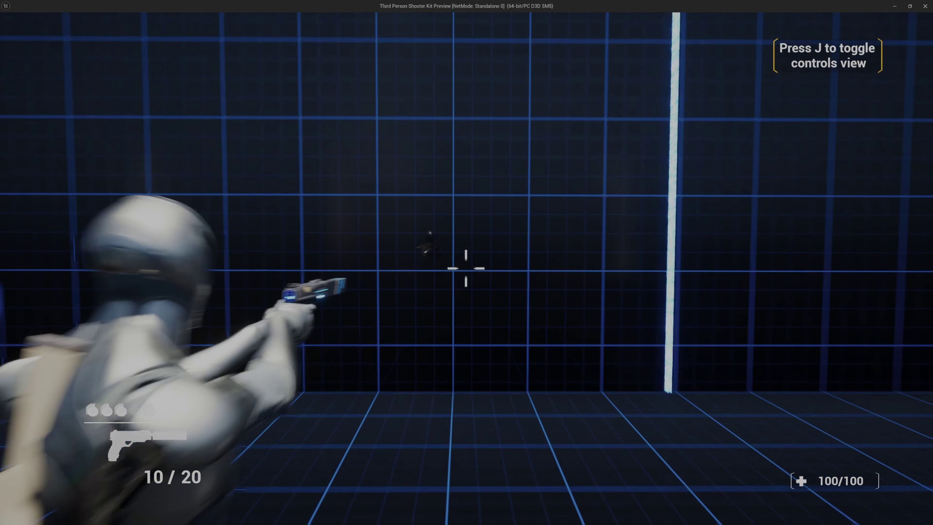
key(v)
key(w)
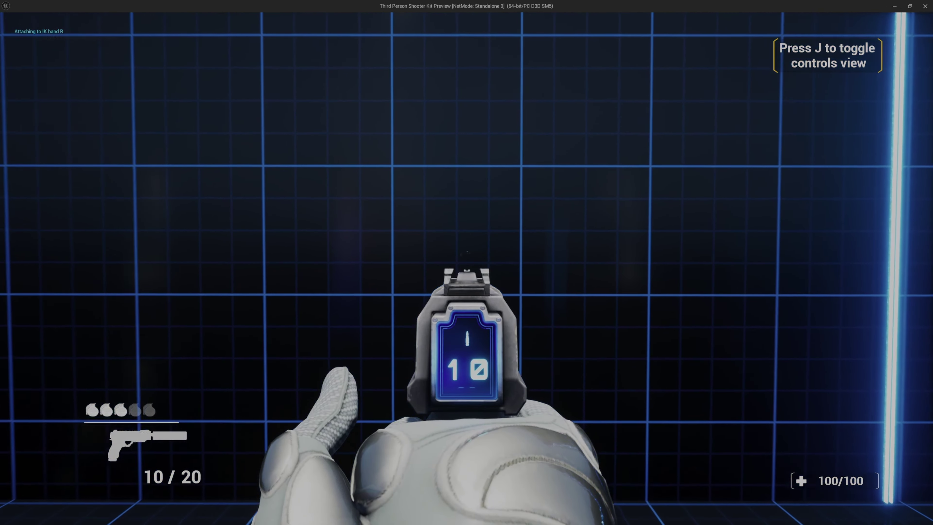
click(466, 269)
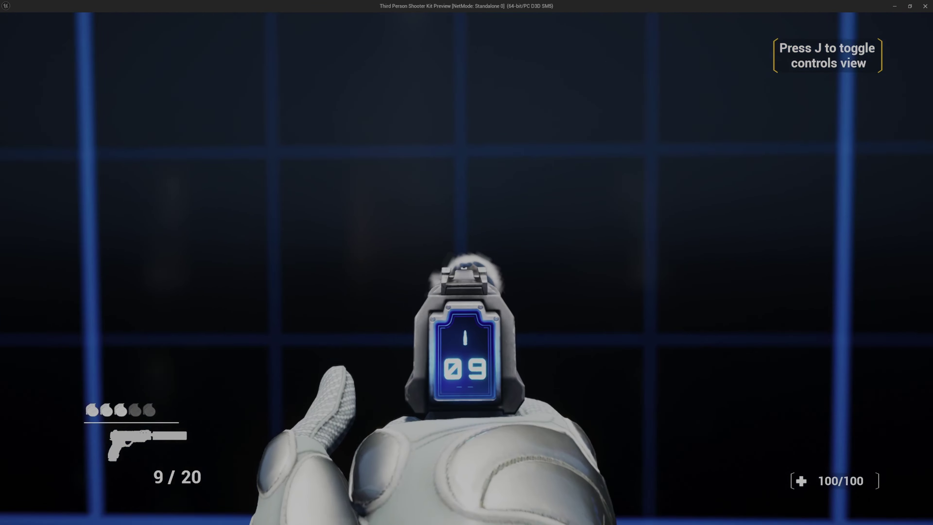
key(s)
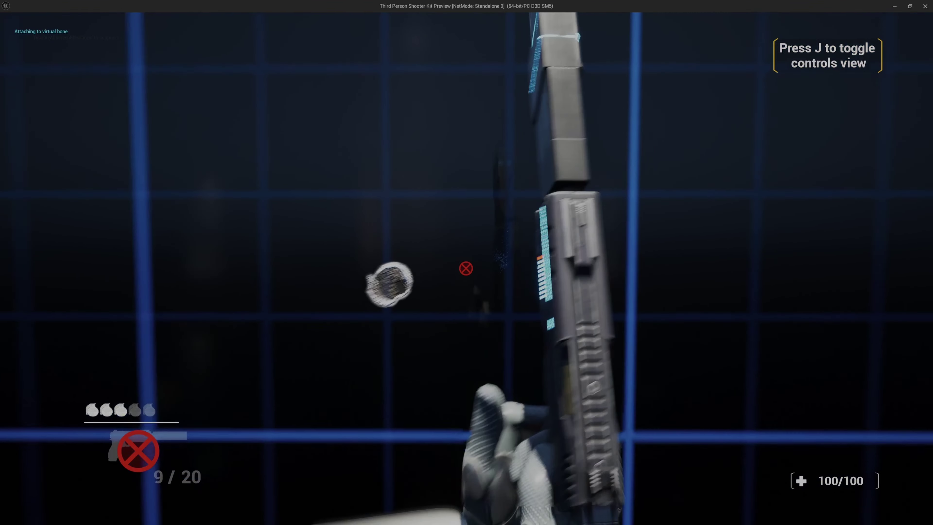
key(w)
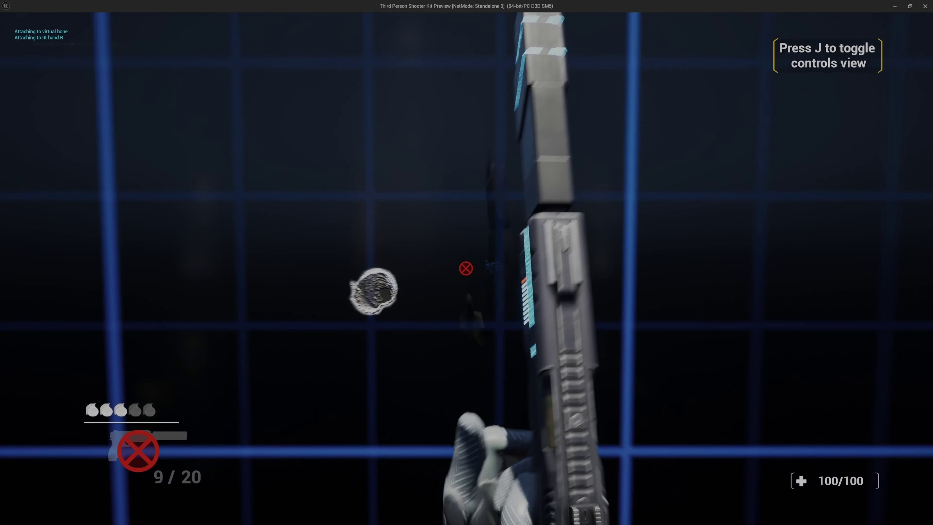
key(s)
- Equip the Automatic Rifle and check its first-person sight view while moving repeatedly toward and away from the wall
key(1)
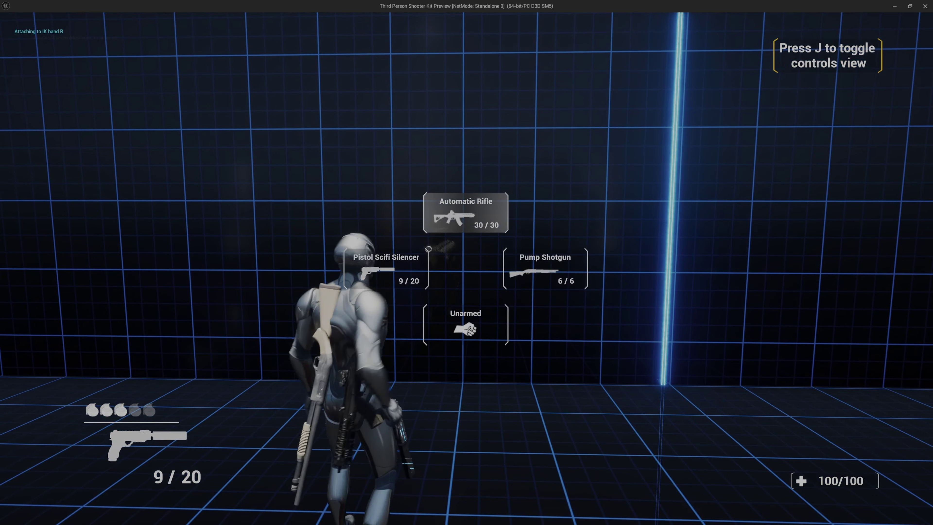
key(s)
right_click(466, 268)
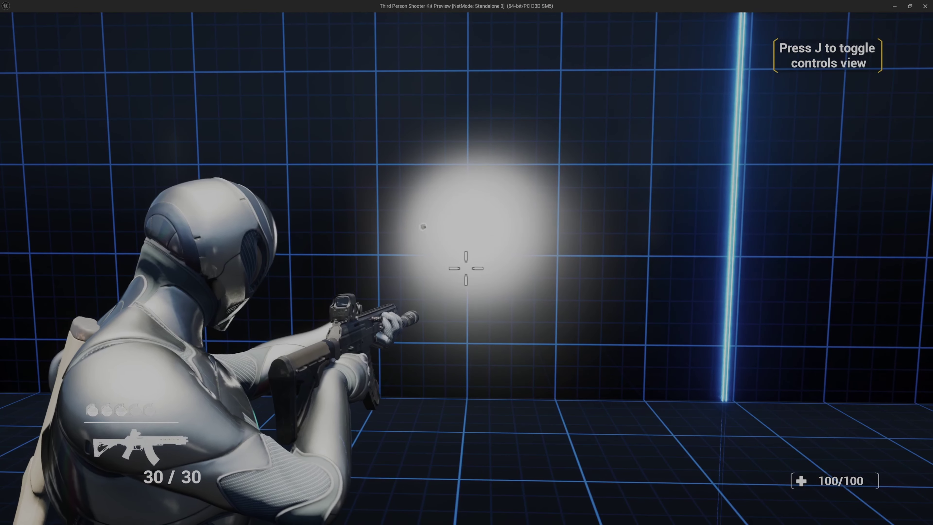
key(w)
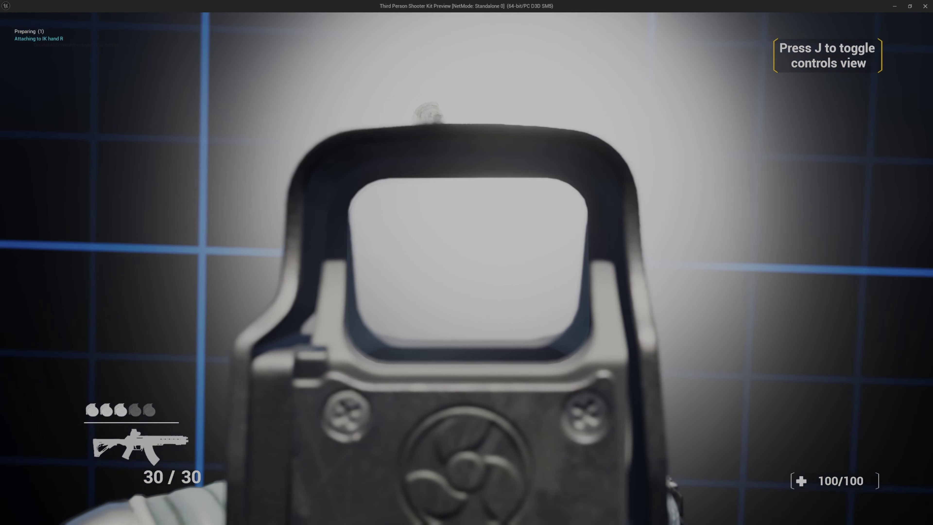
key(w)
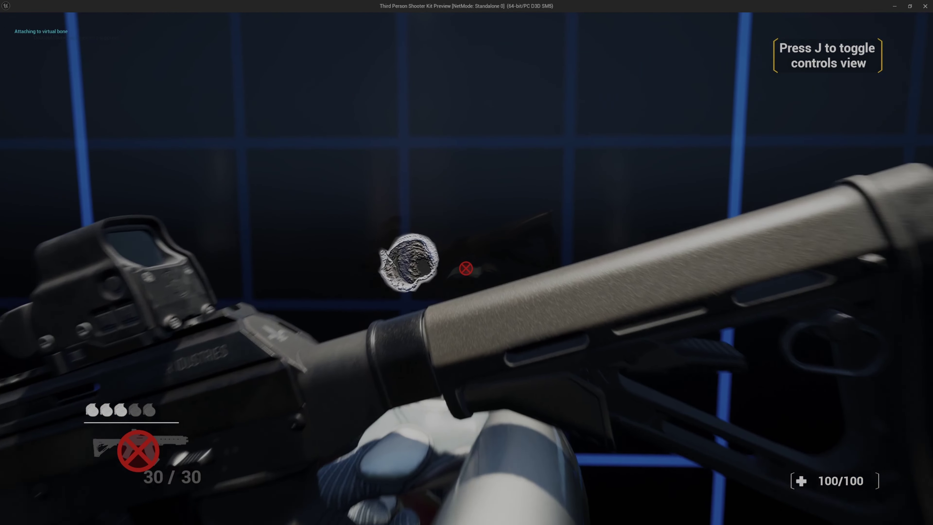
key(s)
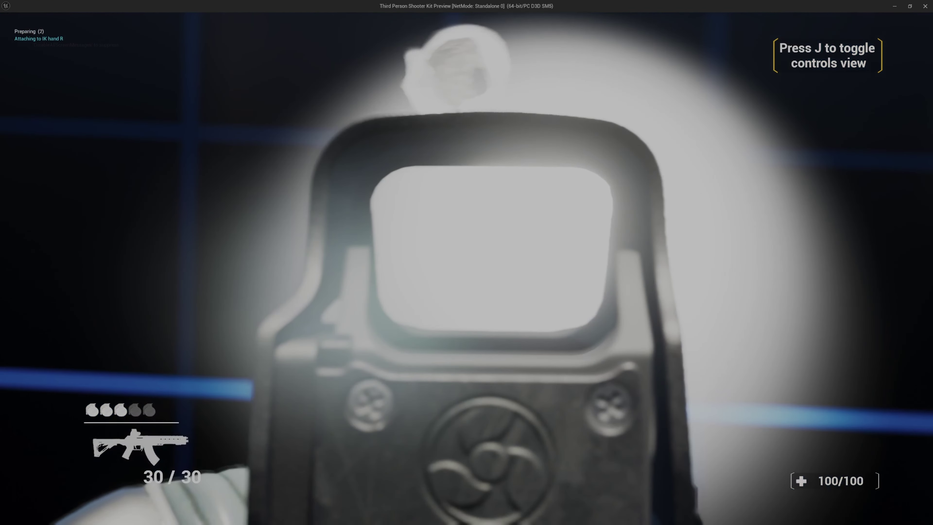
key(w)
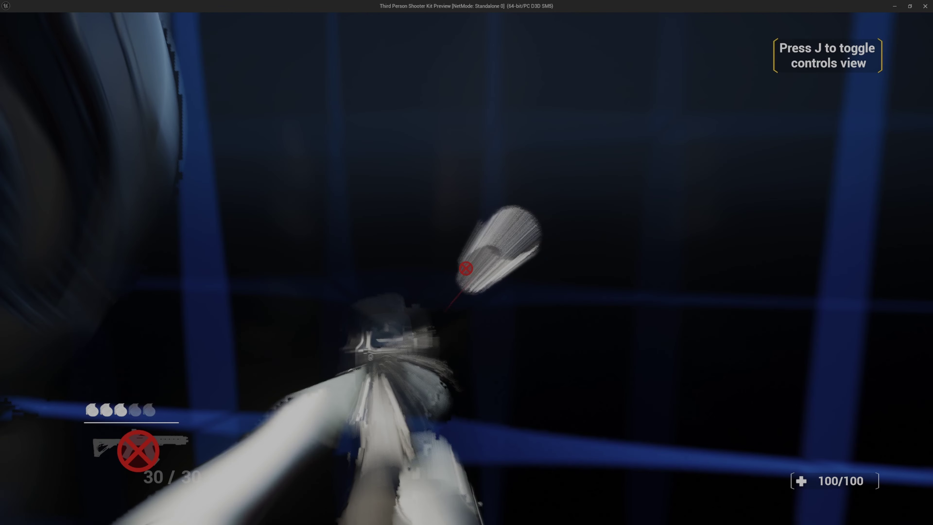
key(s)
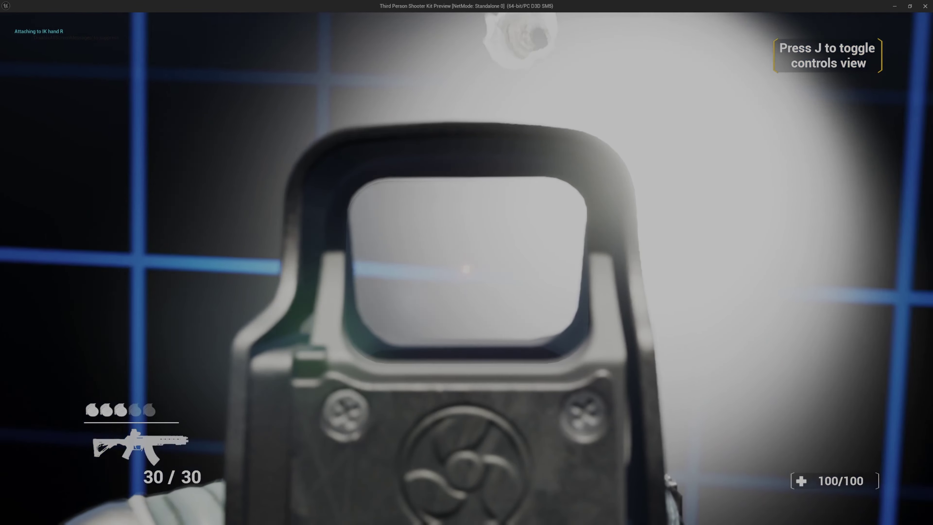
key(w)
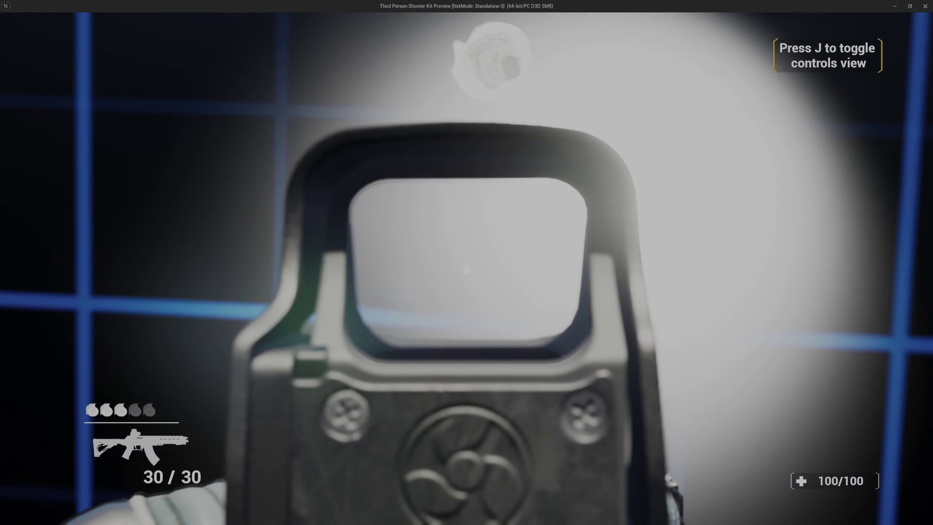
key(s)
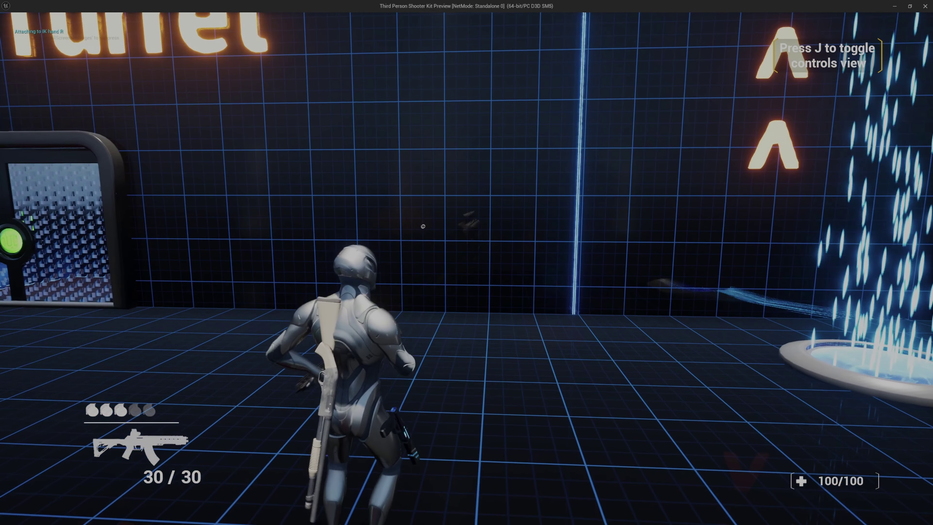
- End the play session, relaunch the game in Selected Viewport mode, and reduce the viewport's height and width
key(Escape)
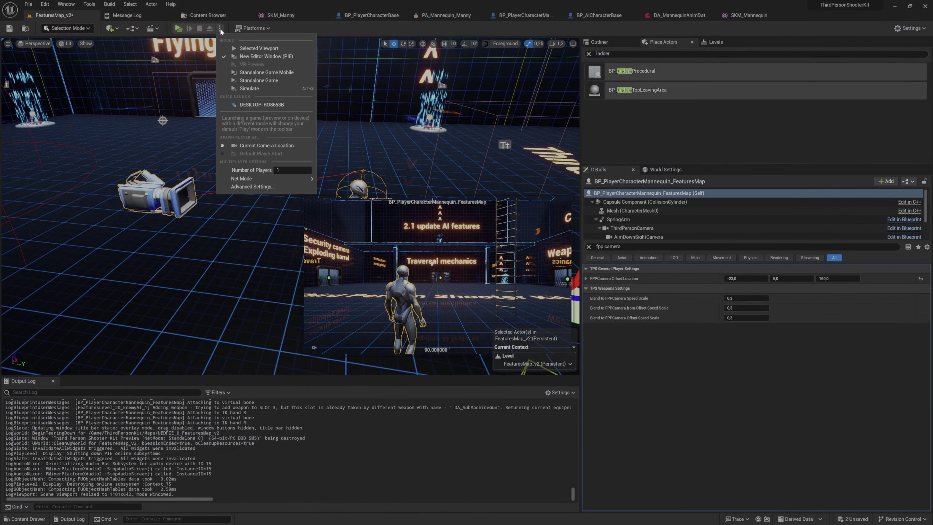
click(220, 28)
click(257, 49)
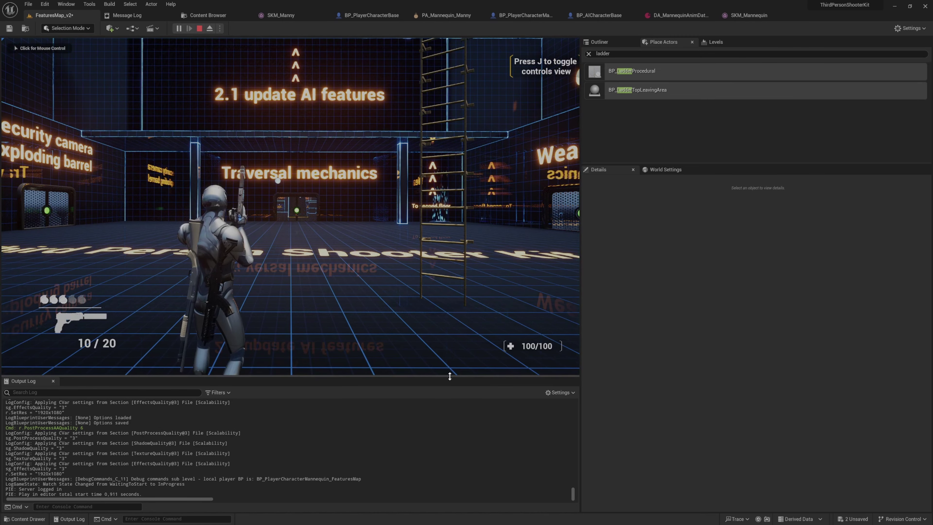
drag(449, 375, 447, 317)
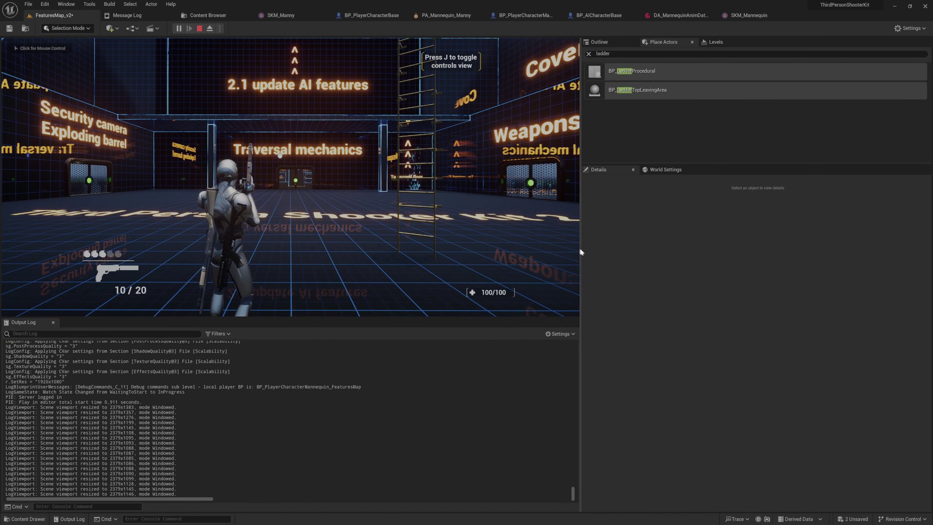
drag(581, 252, 518, 242)
- Run the character to the wall near the Turret doorway and aim the Automatic Rifle at it in third-person view
right_click(452, 230)
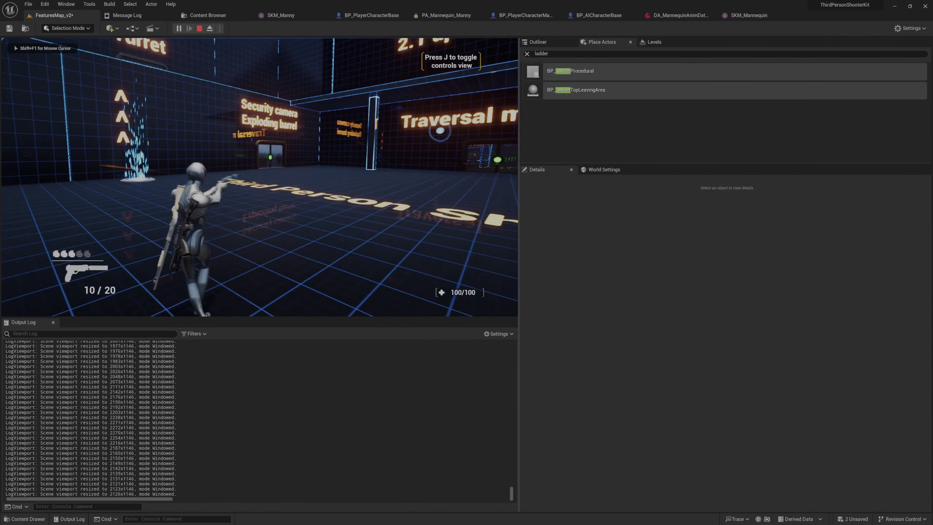
key(w)
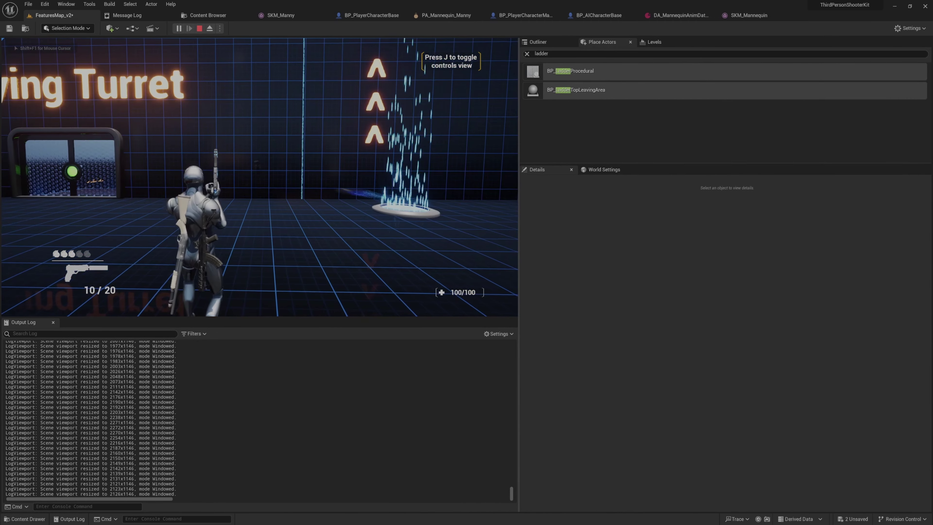
key(1)
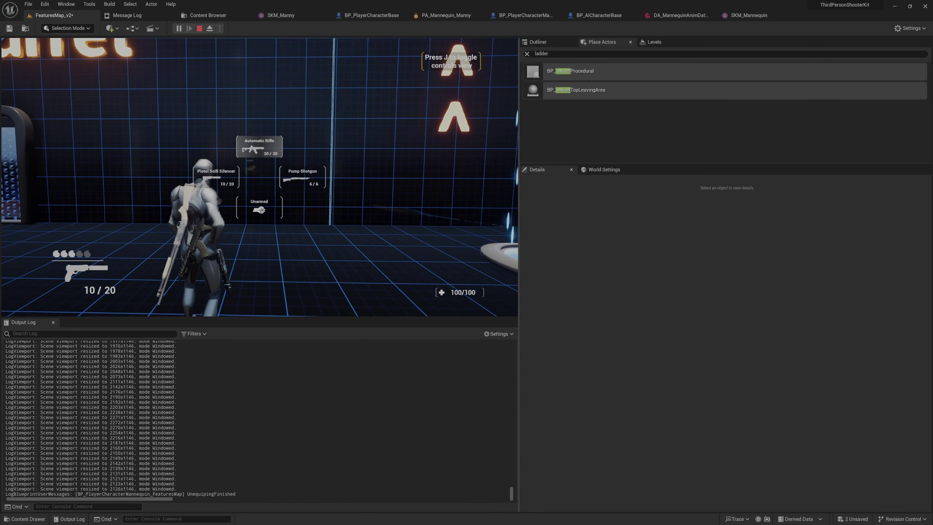
right_click(259, 177)
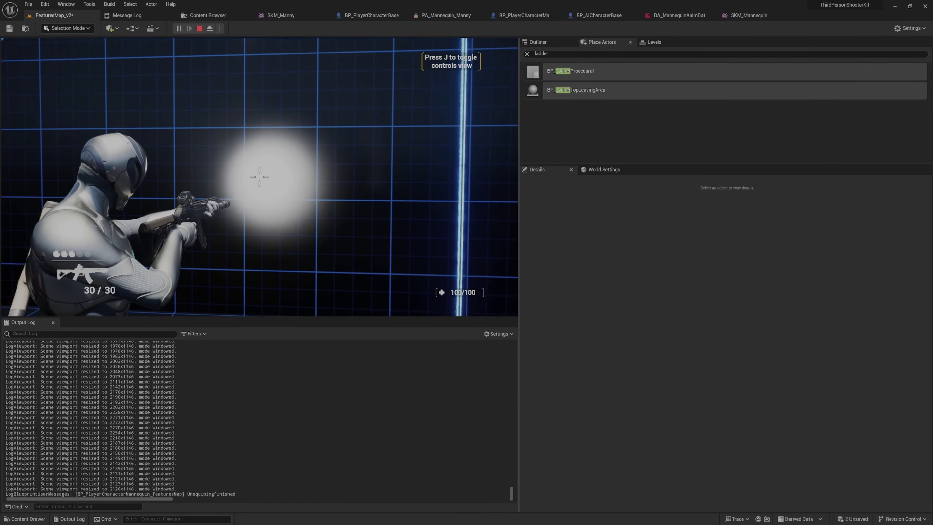
- Check the Automatic Rifle's first-person sight view while moving away from and toward the wall, and return to third-person view
key(v)
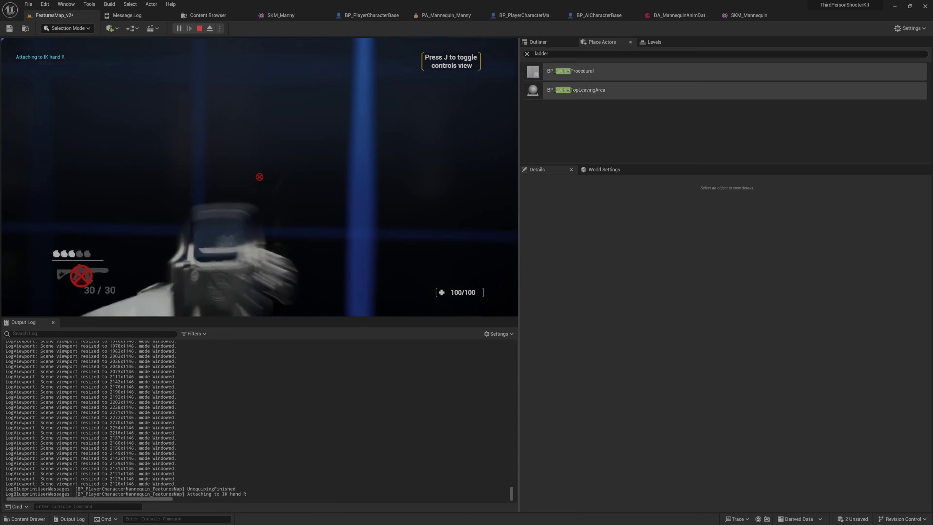
key(s)
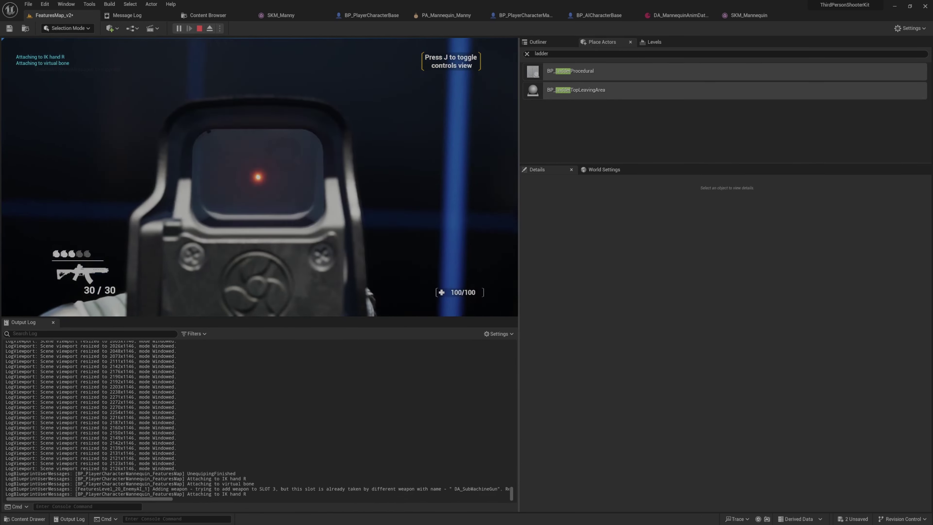
key(w)
key(s)
key(v)
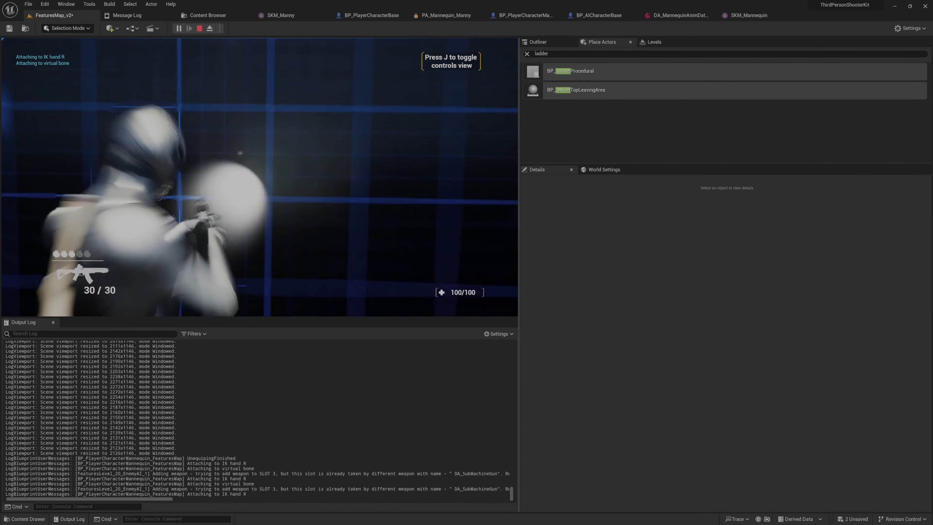
- Back away from the wall, end the play session, and bring the player character into view in the level
key(s)
key(shift+F1)
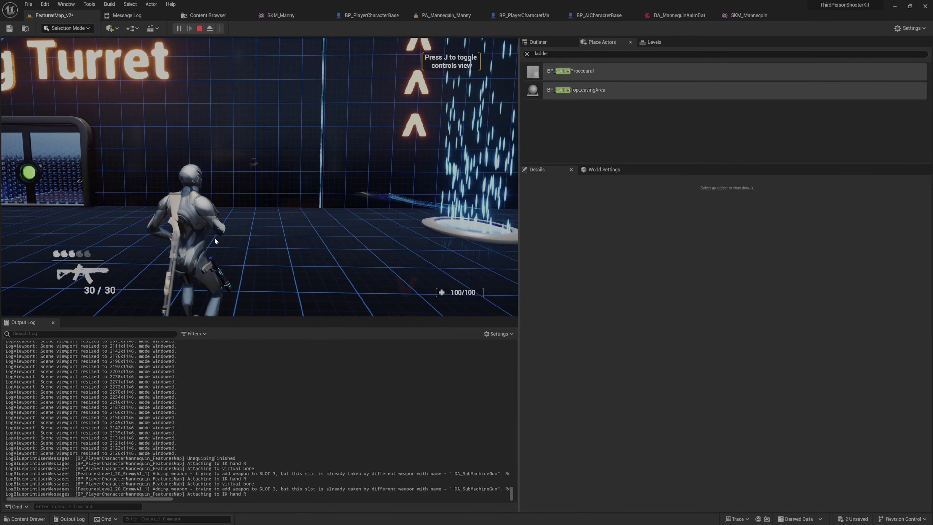
key(Escape)
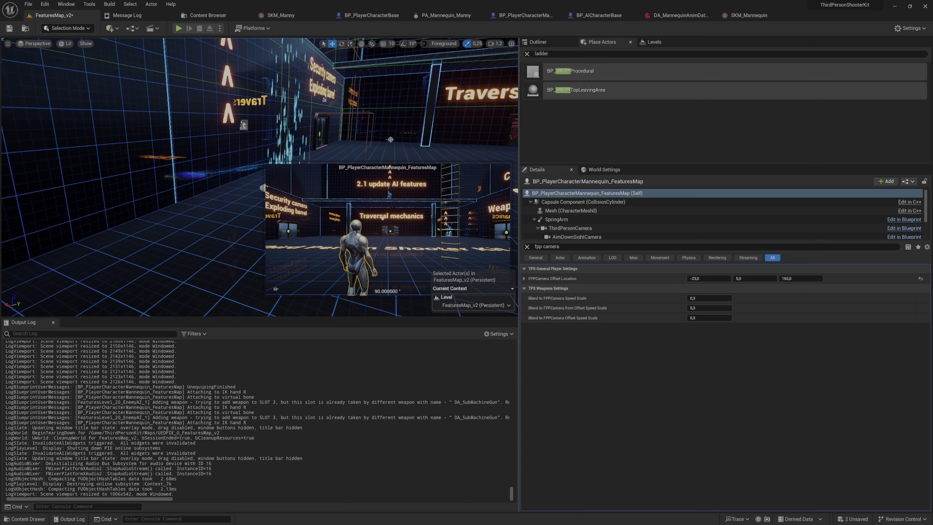
right_drag(211, 237, 422, 235)
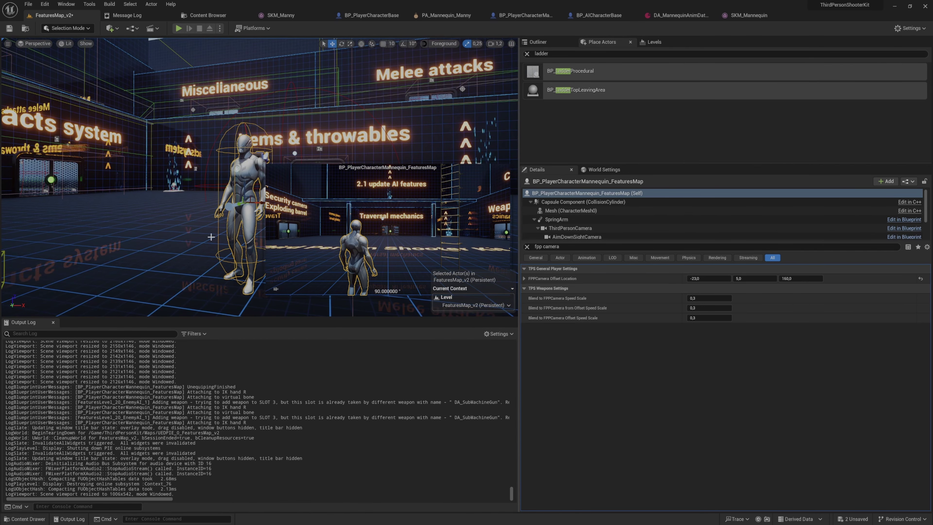